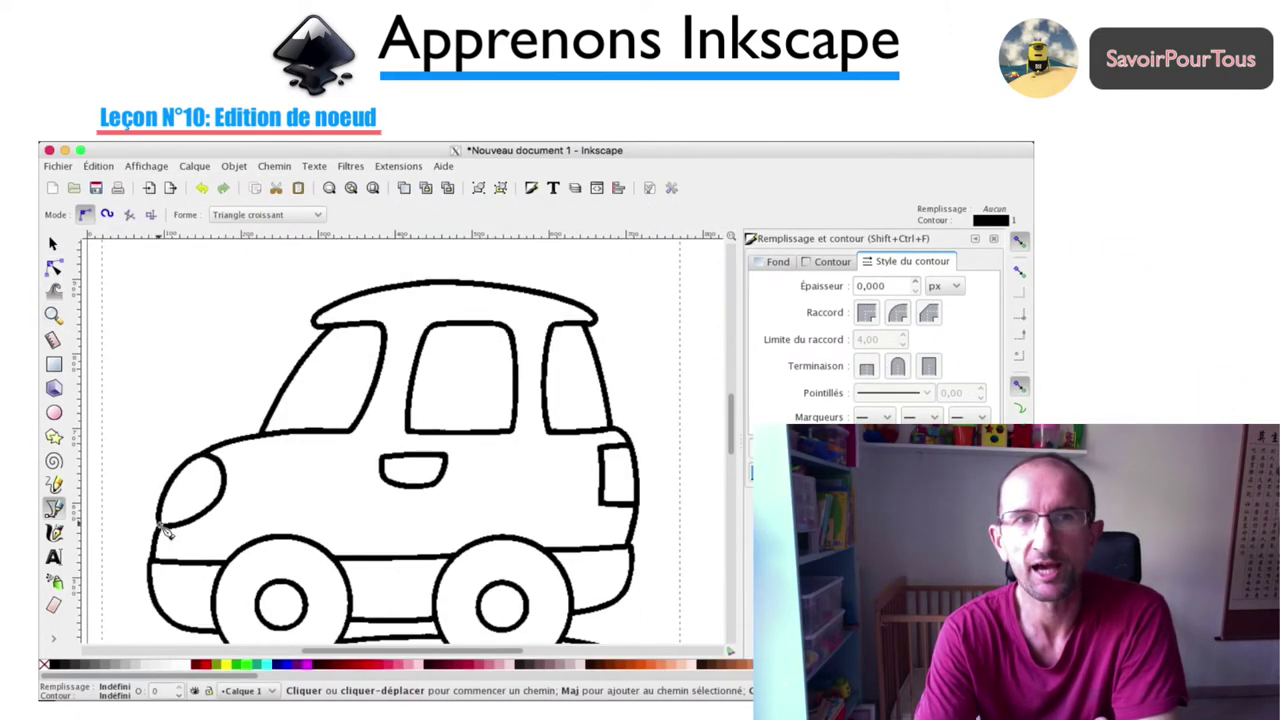
Step: Trace the car body's outline around windshield, roof, rear and bottom with a closed path
{"action": "left_click", "coordinate": [263, 432]}
{"action": "left_click", "coordinate": [313, 322]}
{"action": "left_click", "coordinate": [598, 318]}
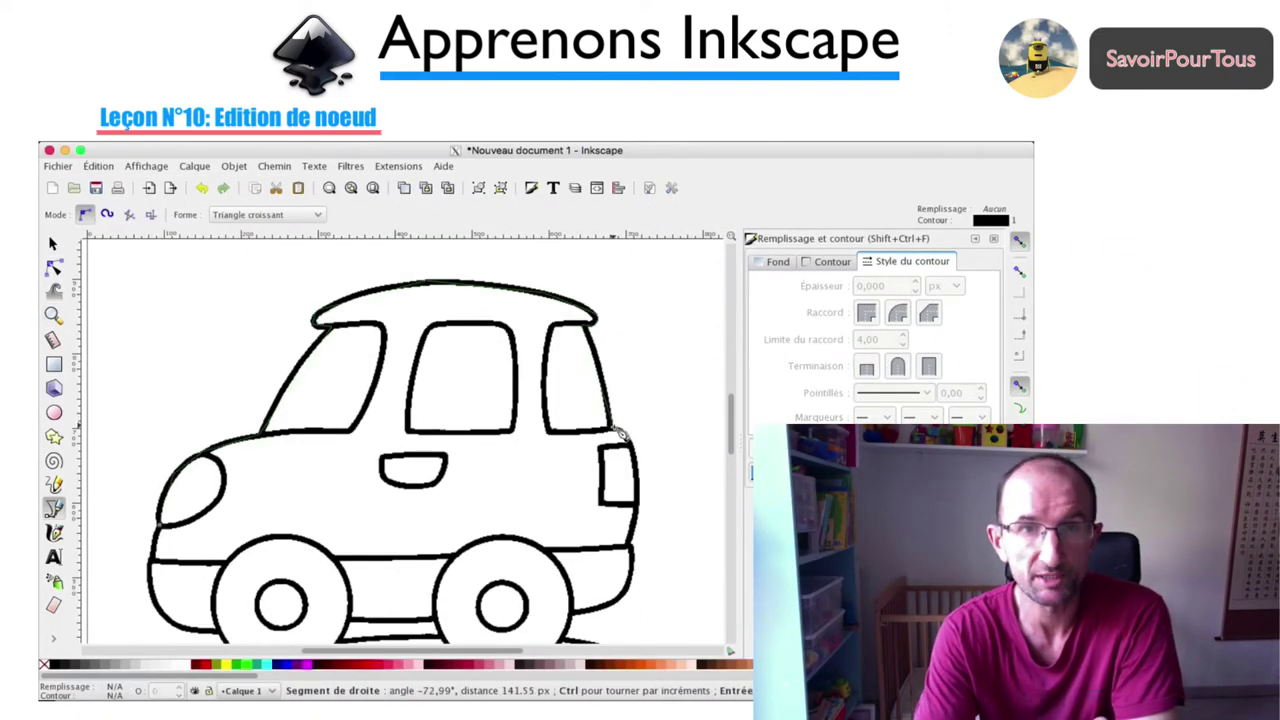
{"action": "left_click", "coordinate": [628, 436]}
{"action": "left_click", "coordinate": [633, 545]}
{"action": "left_click", "coordinate": [600, 610]}
{"action": "left_click", "coordinate": [200, 638]}
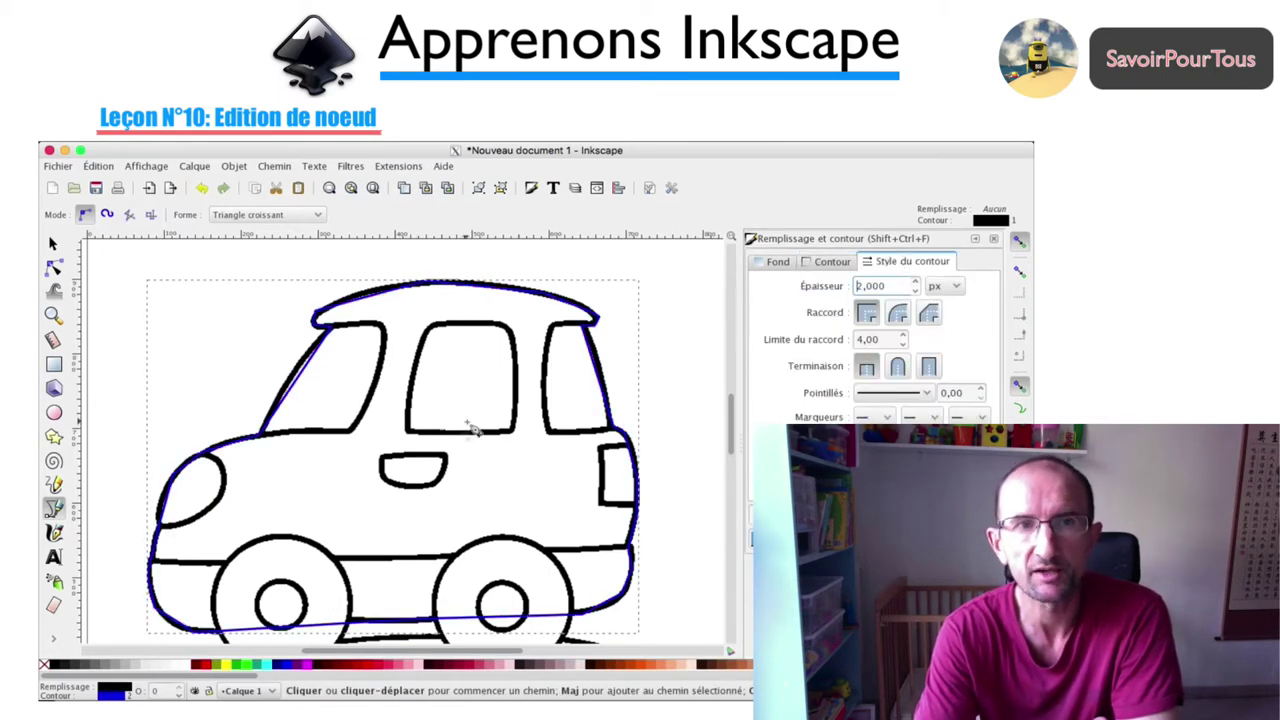
Step: Draw an ellipse circle over the left wheel
{"action": "key", "text": "e"}
{"action": "scroll", "coordinate": [400, 450], "scroll_direction": "down", "scroll_amount": 2}
{"action": "left_click_drag", "start_coordinate": [279, 541], "coordinate": [352, 606]}
Step: Switch the display mode to grayscale, then to outline-only view
{"action": "left_click", "coordinate": [146, 166]}
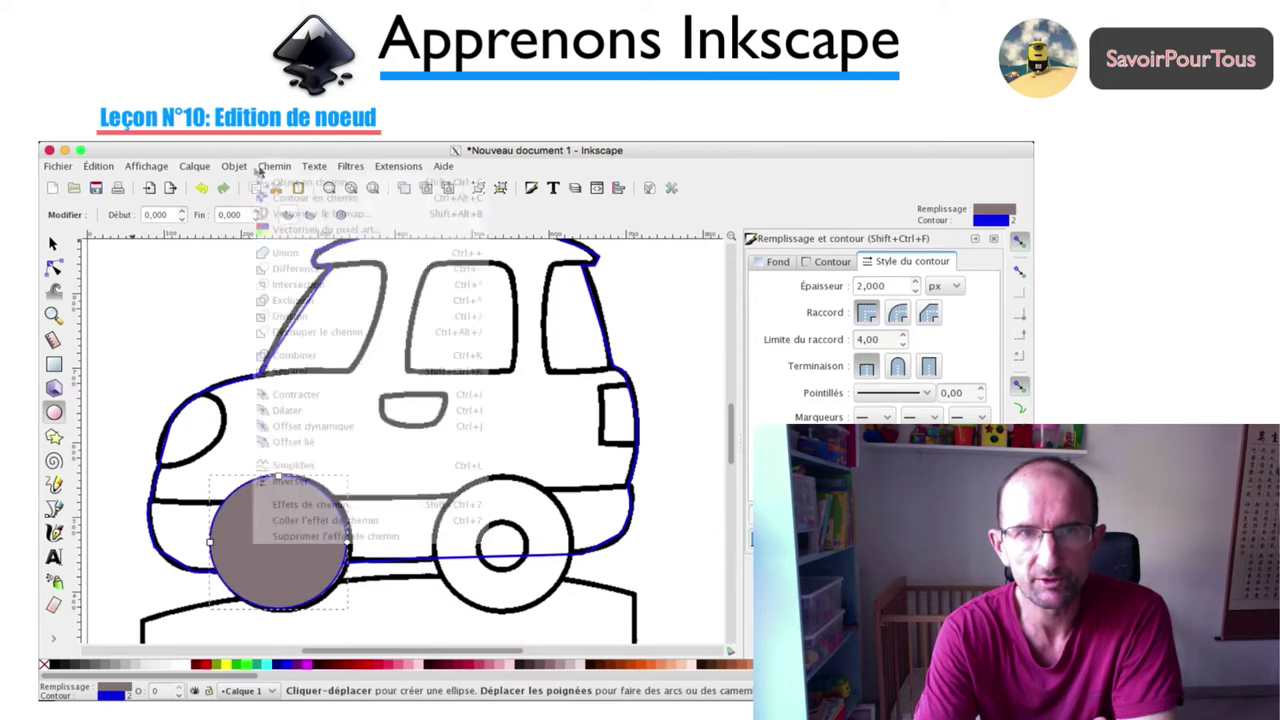
{"action": "left_click", "coordinate": [450, 215]}
{"action": "key", "text": "s"}
{"action": "left_click", "coordinate": [146, 166]}
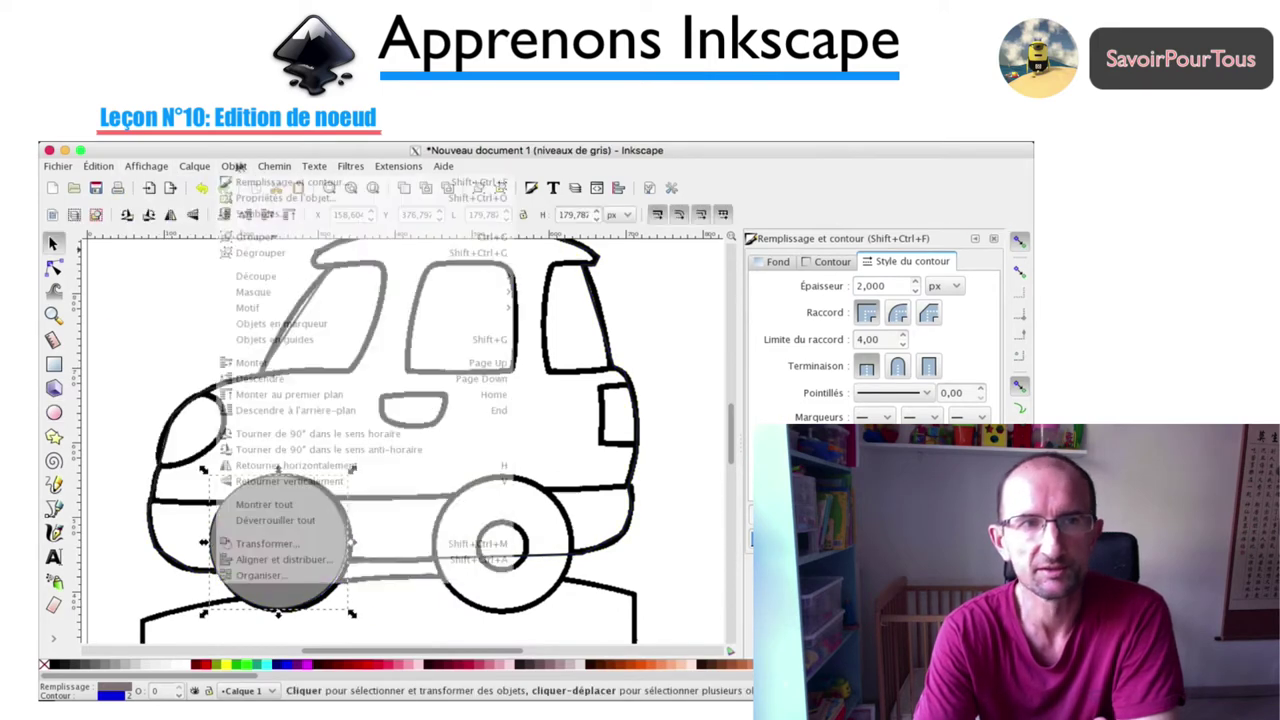
{"action": "left_click", "coordinate": [457, 226]}
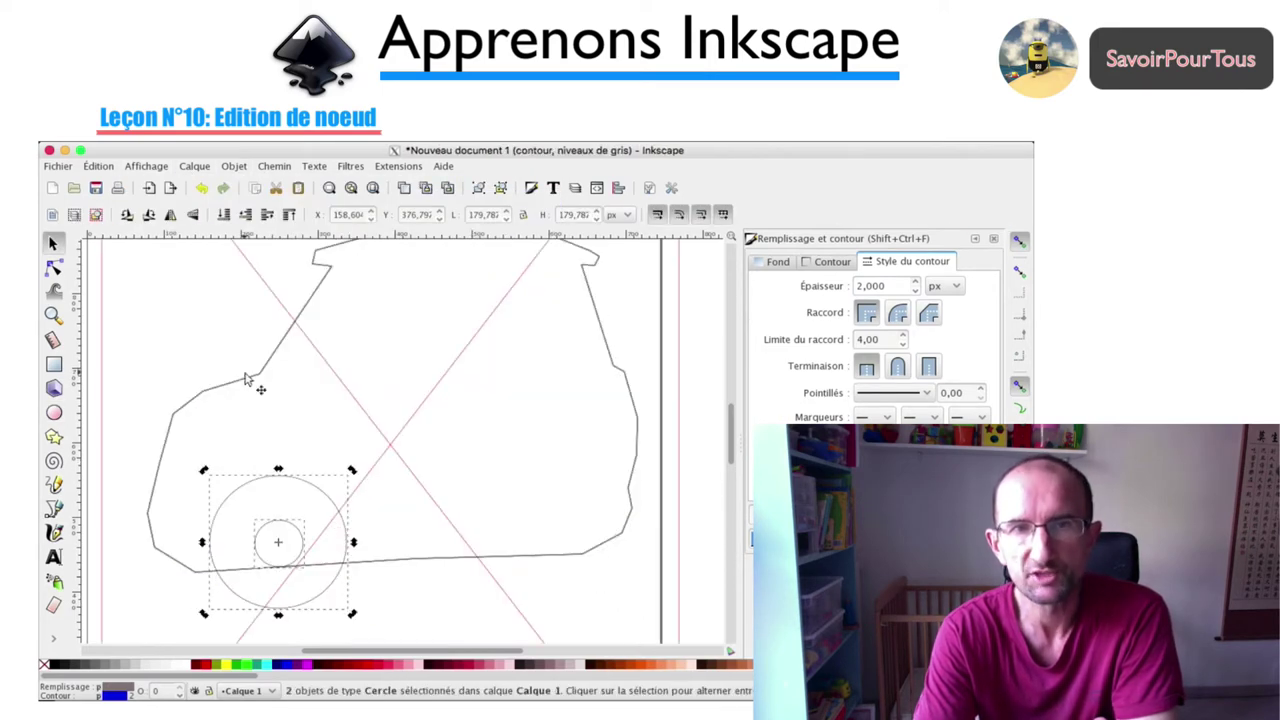
Step: Duplicate the left wheel's two circles onto the right wheel and restore normal display
{"action": "left_click", "coordinate": [277, 534], "text": "shift"}
{"action": "key", "text": "ctrl+d"}
{"action": "mouse_move", "coordinate": [290, 492]}
{"action": "left_mouse_down"}
{"action": "mouse_move", "coordinate": [518, 487]}
{"action": "mouse_move", "coordinate": [555, 500]}
{"action": "left_mouse_up"}
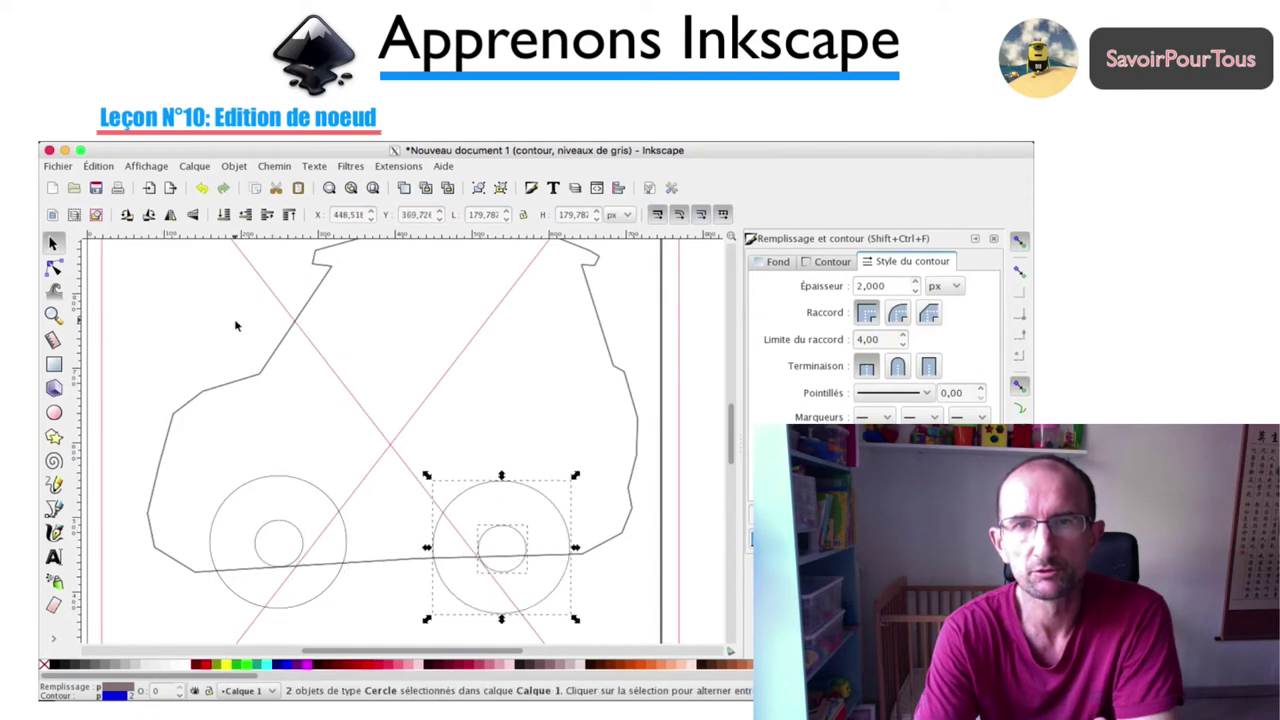
{"action": "key", "text": "ctrl+KP_5"}
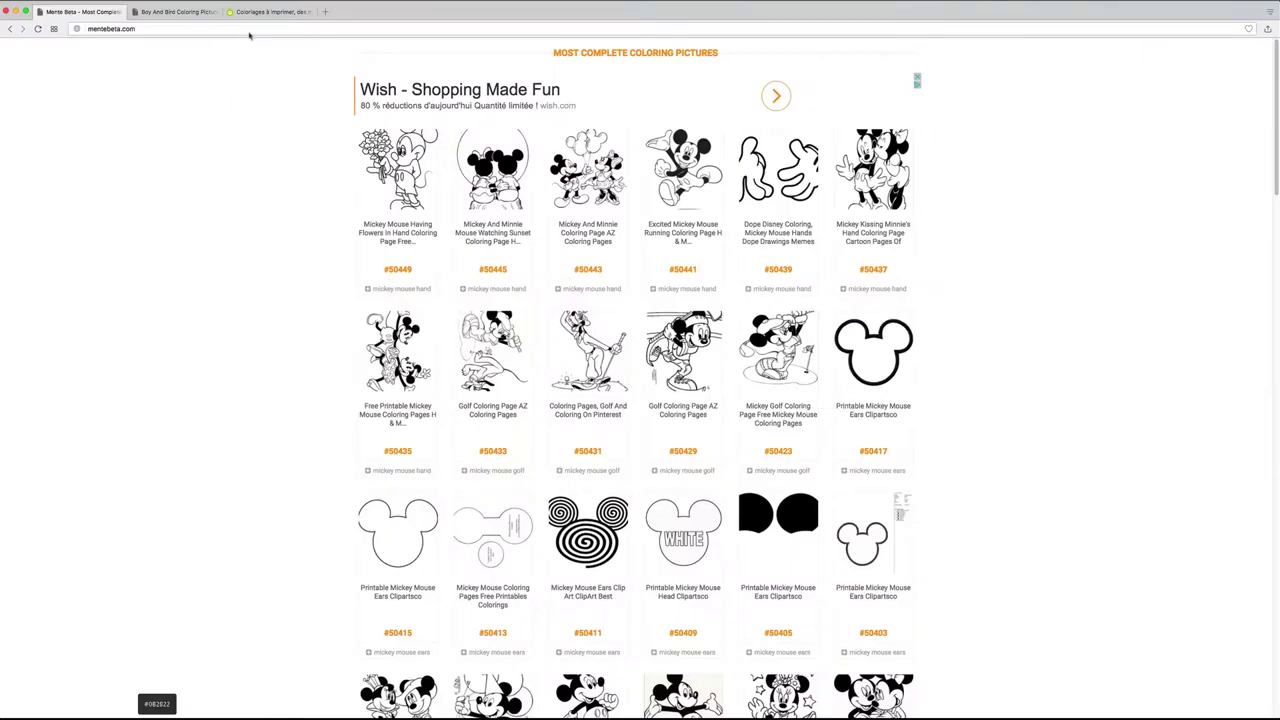
Step: Select the address of the mentebeta.com coloring-pictures page in the browser
{"action": "left_click", "coordinate": [249, 29]}
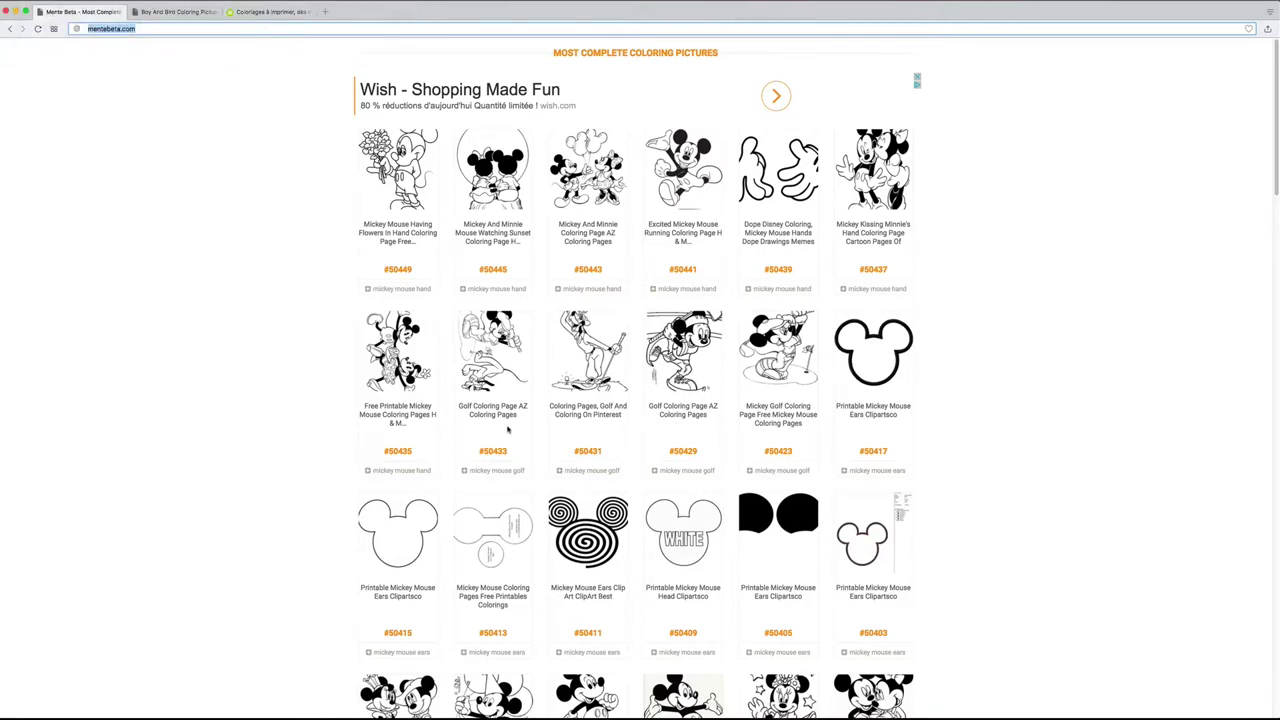
Step: Look over the car coloring picture tab, then the next coloring-pages site tab
{"action": "scroll", "coordinate": [507, 429], "scroll_direction": "down", "scroll_amount": 3}
{"action": "scroll", "coordinate": [507, 429], "scroll_direction": "up", "scroll_amount": 3}
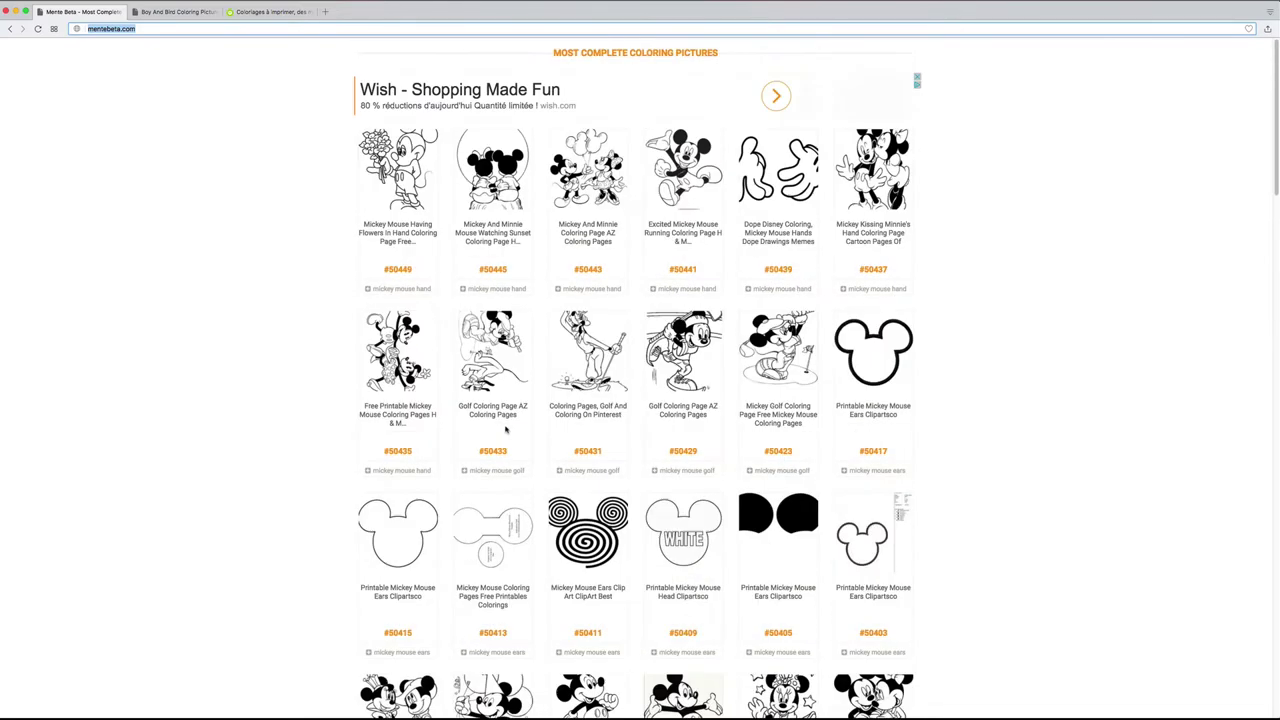
{"action": "left_click", "coordinate": [180, 12]}
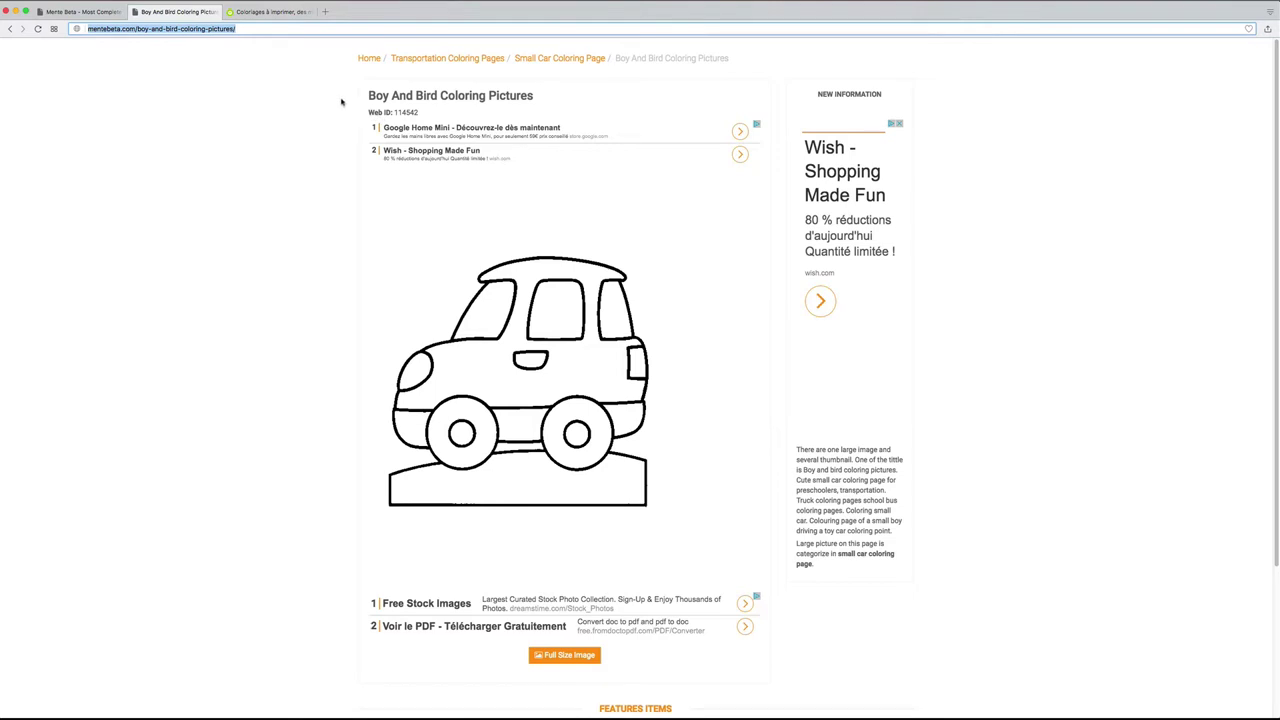
{"action": "left_click", "coordinate": [268, 12]}
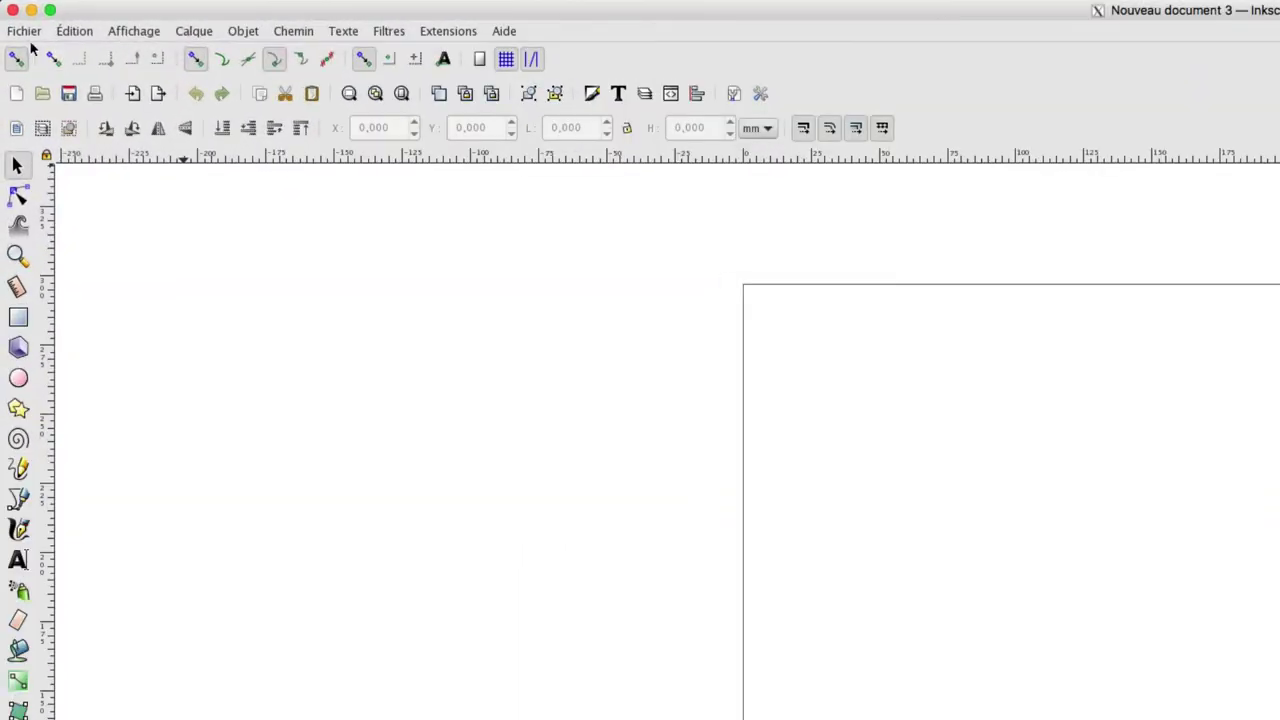
Step: Import Voiture_Inkscape.gif into the document via Fichier > Importer
{"action": "left_click", "coordinate": [28, 33]}
{"action": "left_click", "coordinate": [79, 250]}
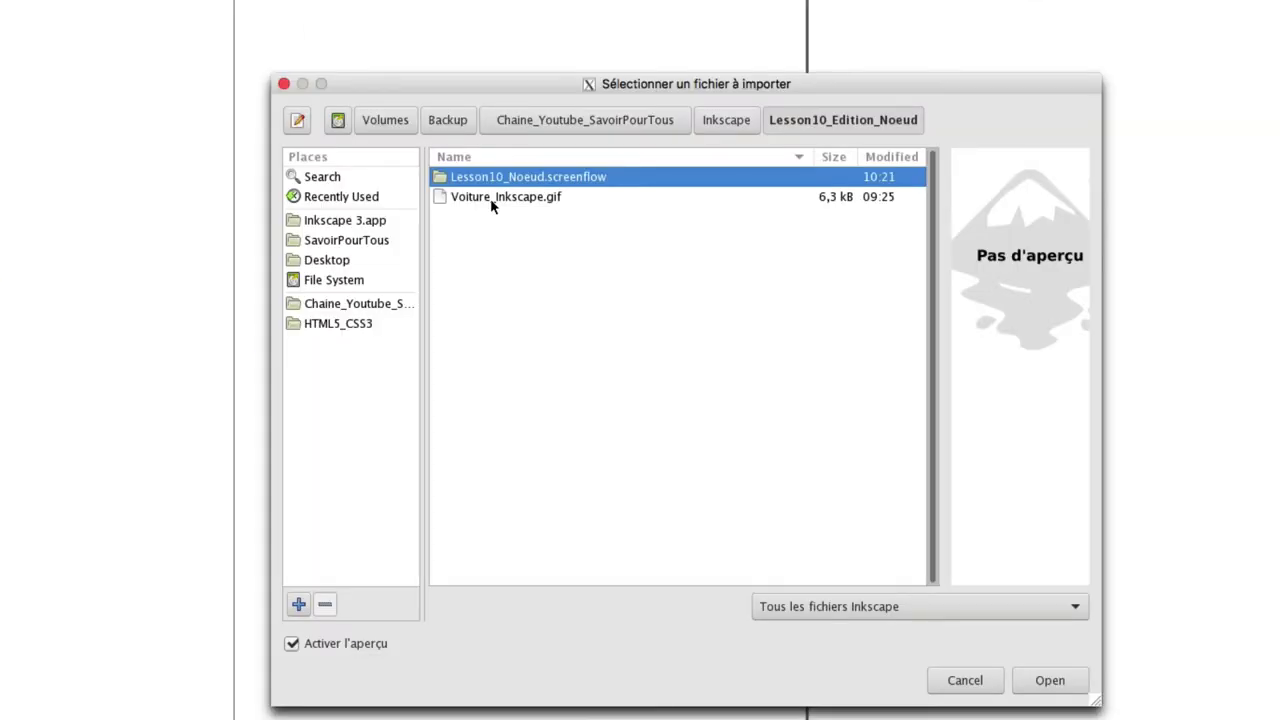
{"action": "left_click", "coordinate": [490, 198]}
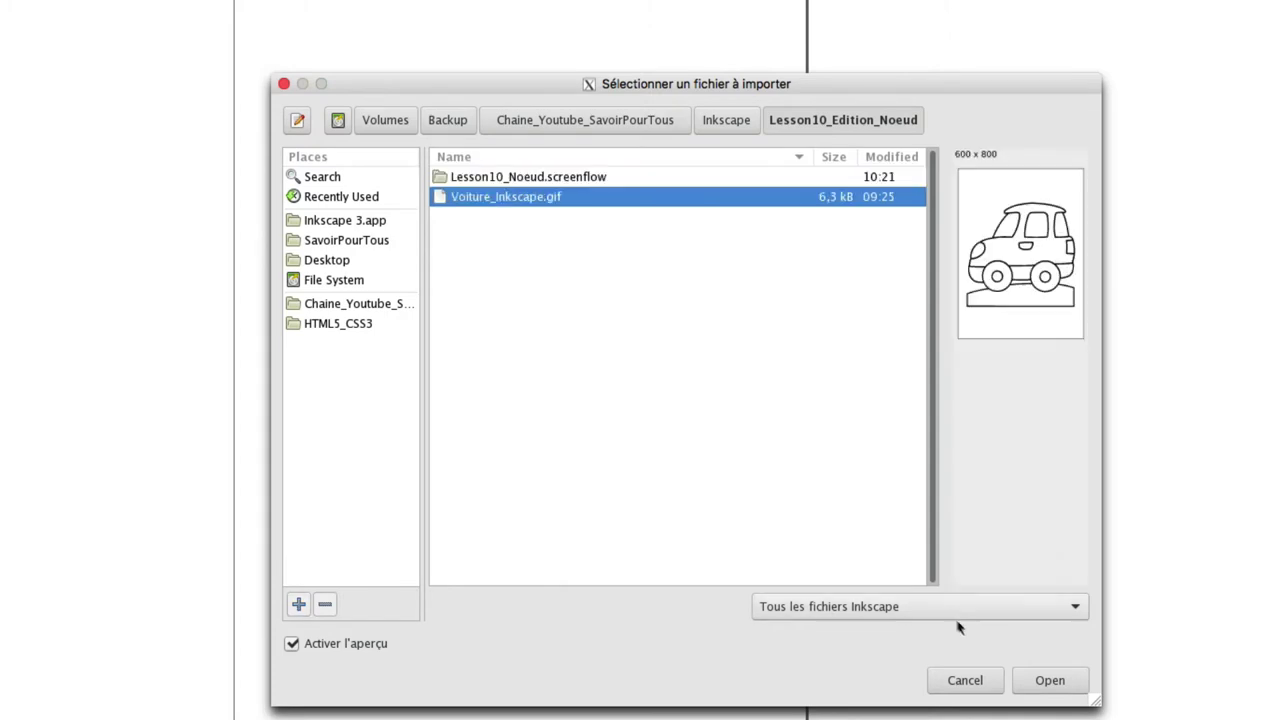
{"action": "left_click", "coordinate": [1047, 681]}
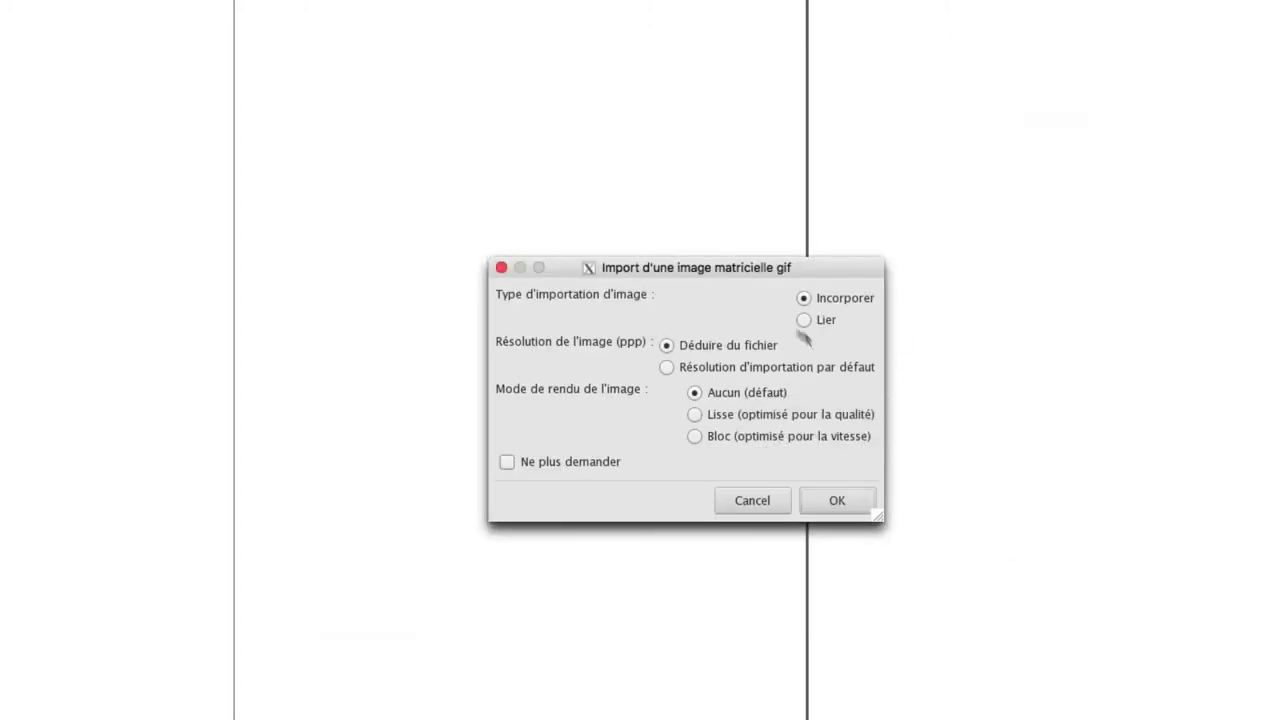
Step: Embed the car picture and drag it to the page's top-left corner
{"action": "left_click", "coordinate": [846, 505]}
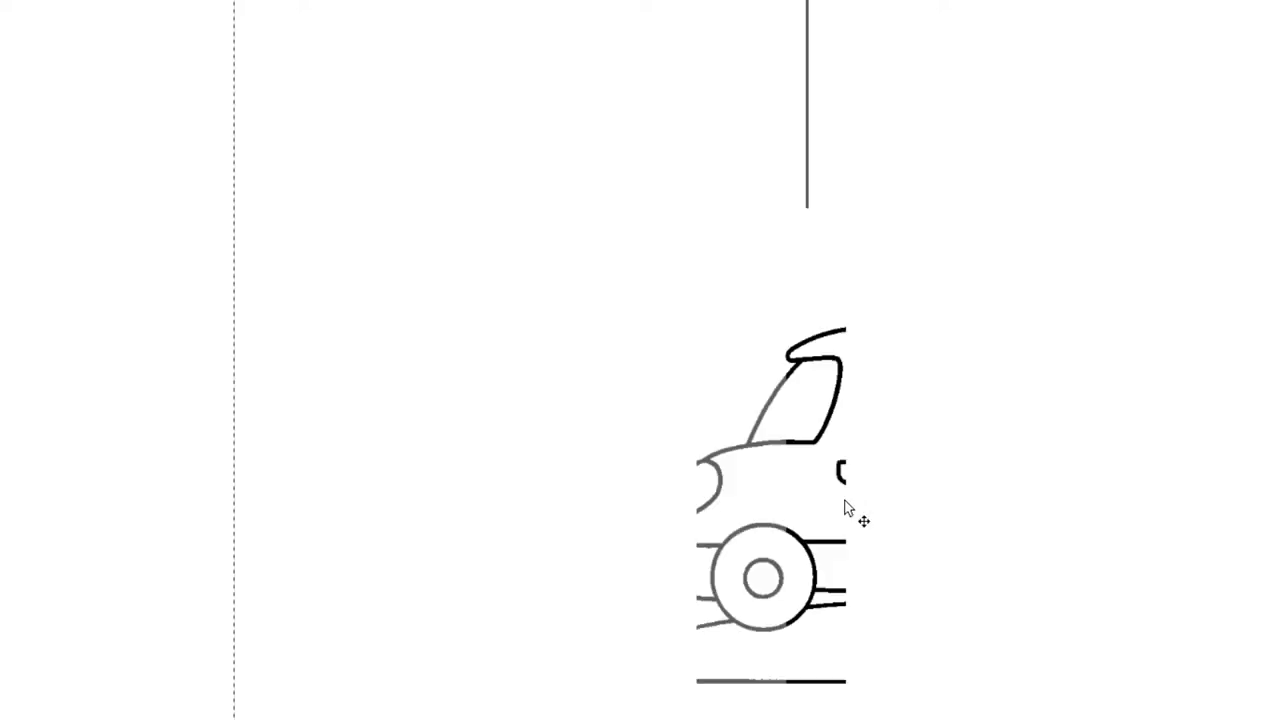
{"action": "left_click_drag", "start_coordinate": [925, 477], "coordinate": [543, 303]}
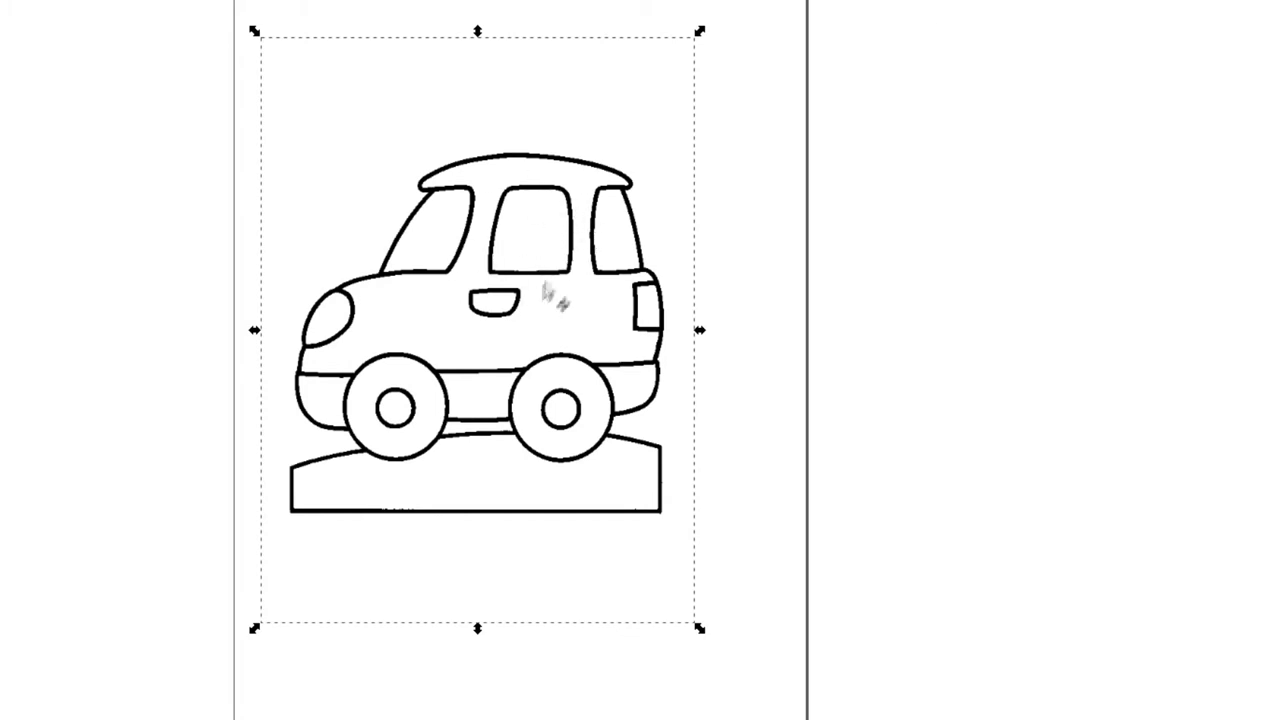
{"action": "left_click_drag", "start_coordinate": [531, 294], "coordinate": [480, 206]}
{"action": "left_click_drag", "start_coordinate": [278, 251], "coordinate": [298, 256]}
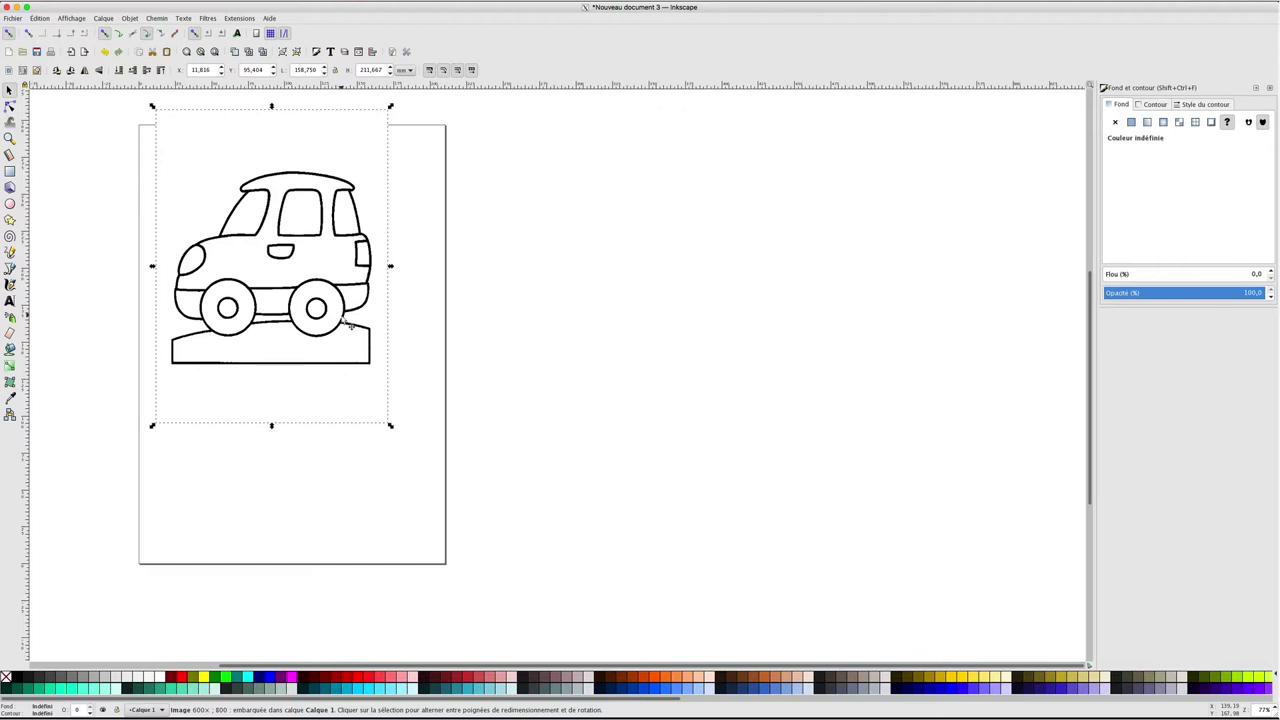
Step: Zoom in twice on the car to 154% and pan to frame its body
{"action": "left_click", "coordinate": [468, 268]}
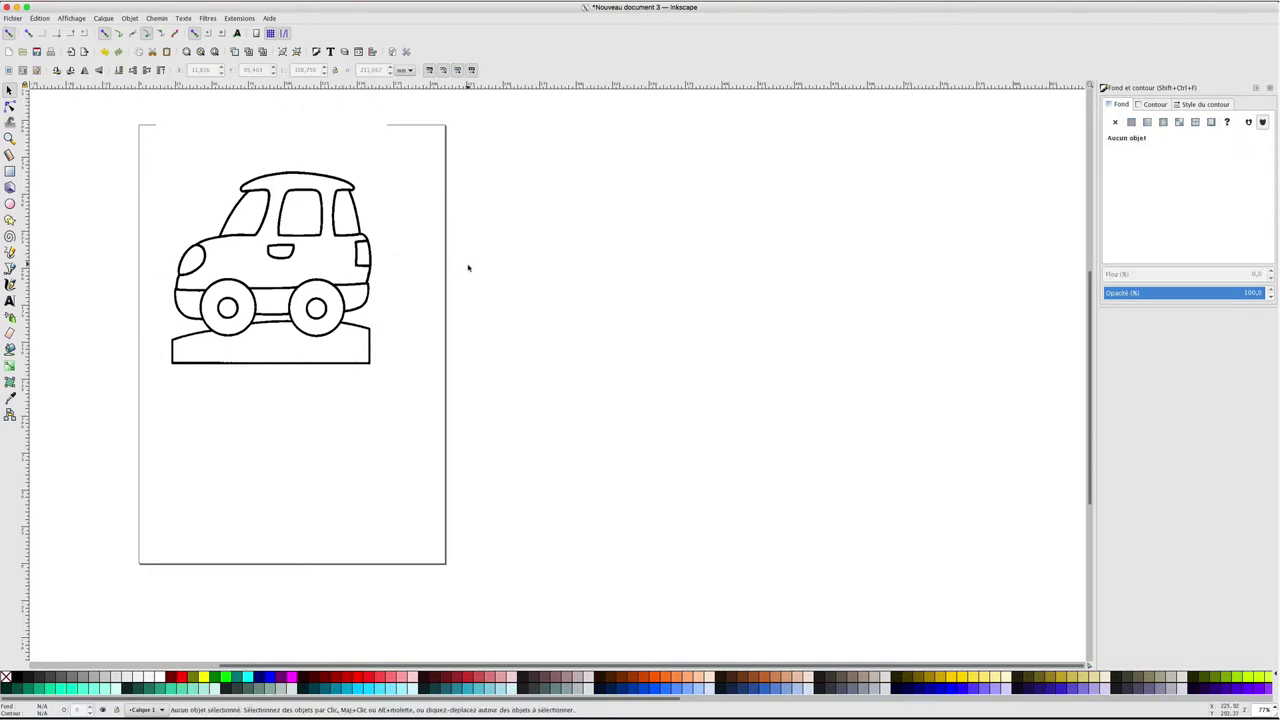
{"action": "left_click", "coordinate": [325, 228]}
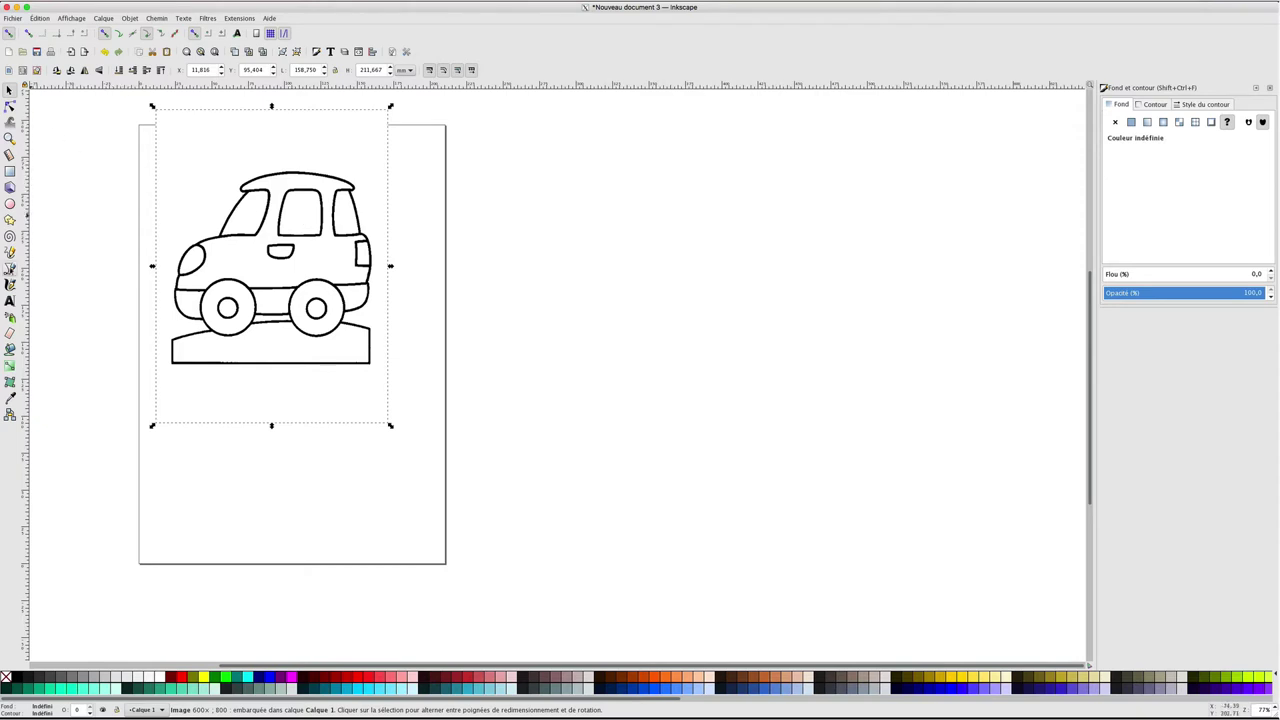
{"action": "left_click", "coordinate": [10, 268]}
{"action": "key", "text": "z"}
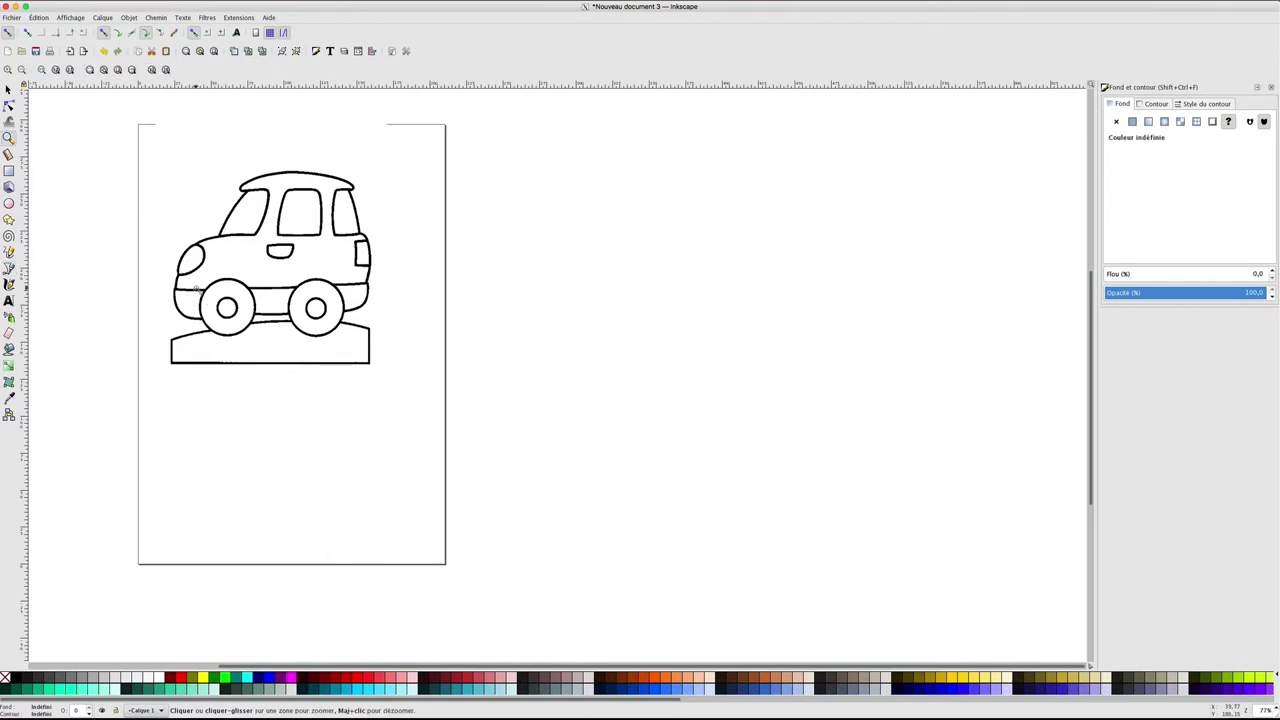
{"action": "left_click", "coordinate": [195, 288]}
{"action": "left_click", "coordinate": [193, 288]}
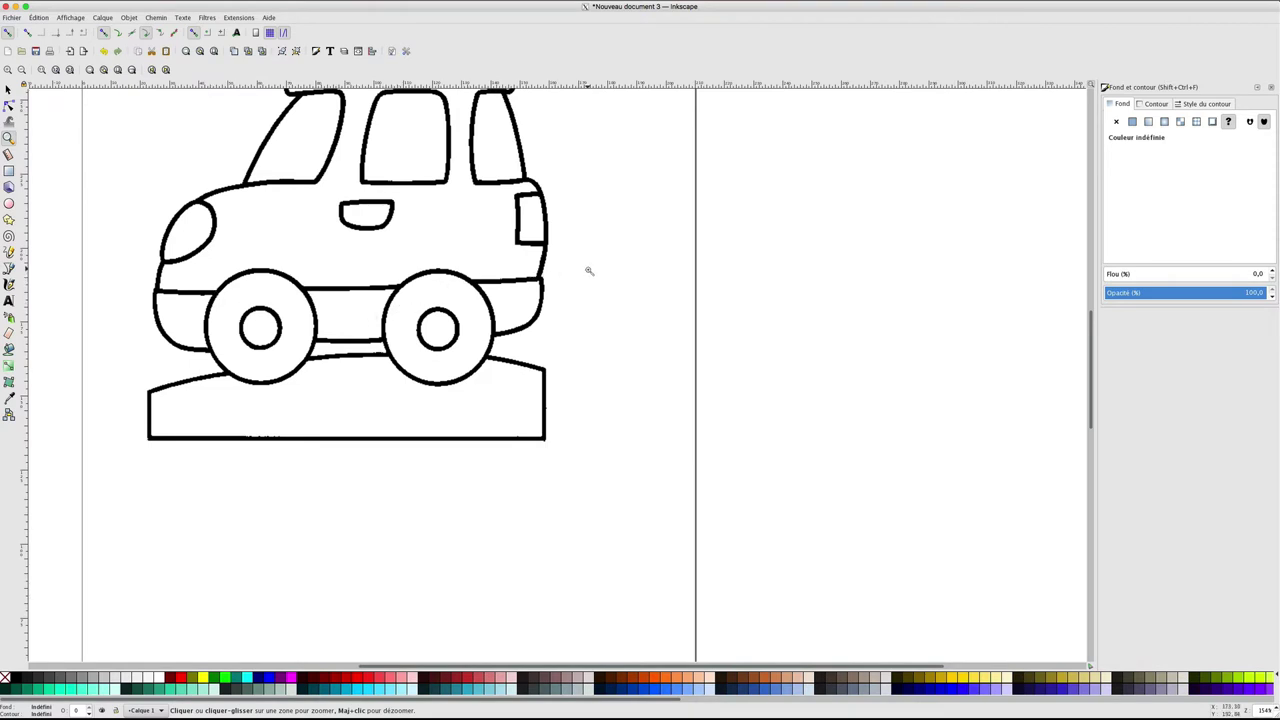
{"action": "left_click_drag", "start_coordinate": [589, 270], "coordinate": [562, 326]}
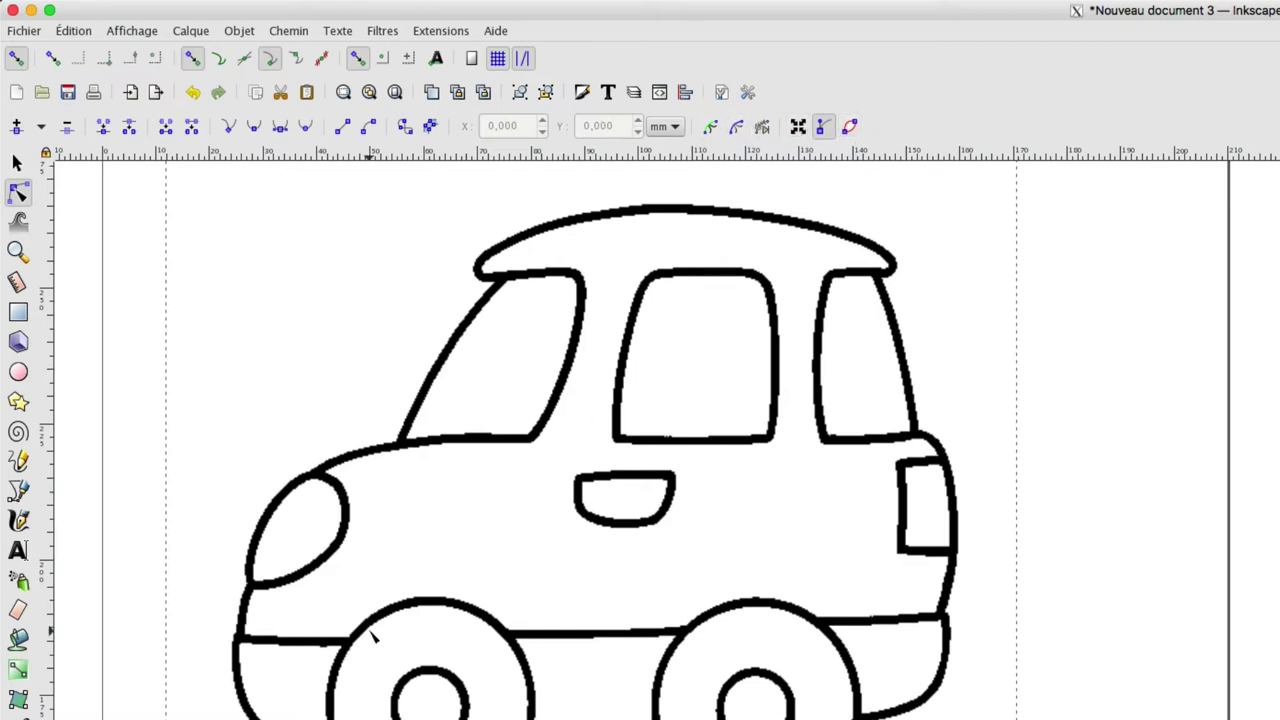
Step: Trace the car's front from headlight along hood and windshield to the roof
{"action": "left_click", "coordinate": [18, 491]}
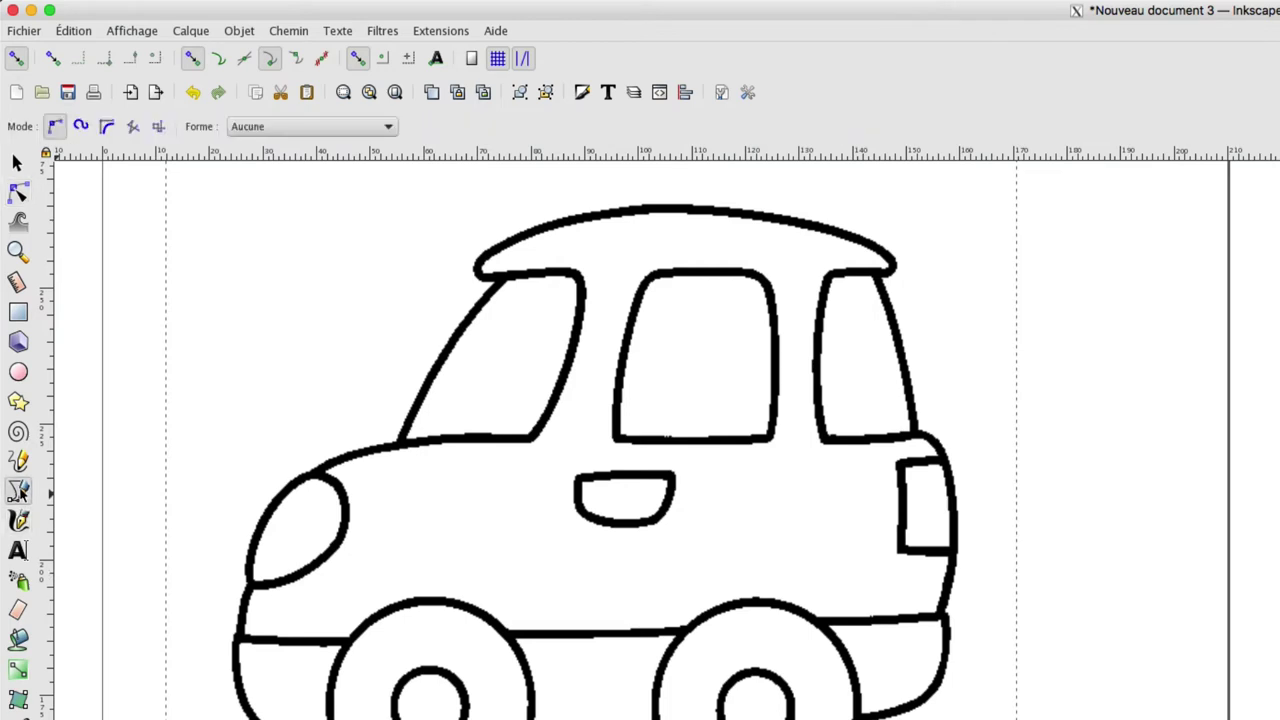
{"action": "left_click", "coordinate": [249, 580]}
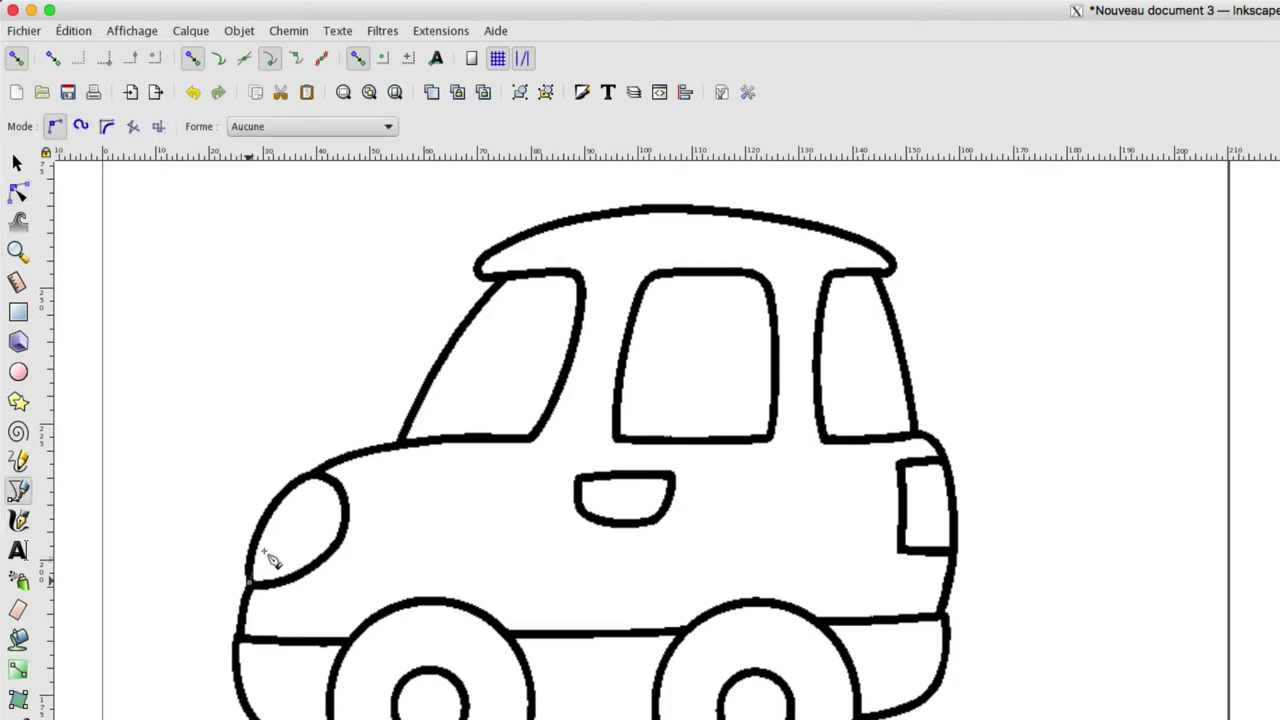
{"action": "left_click", "coordinate": [314, 472]}
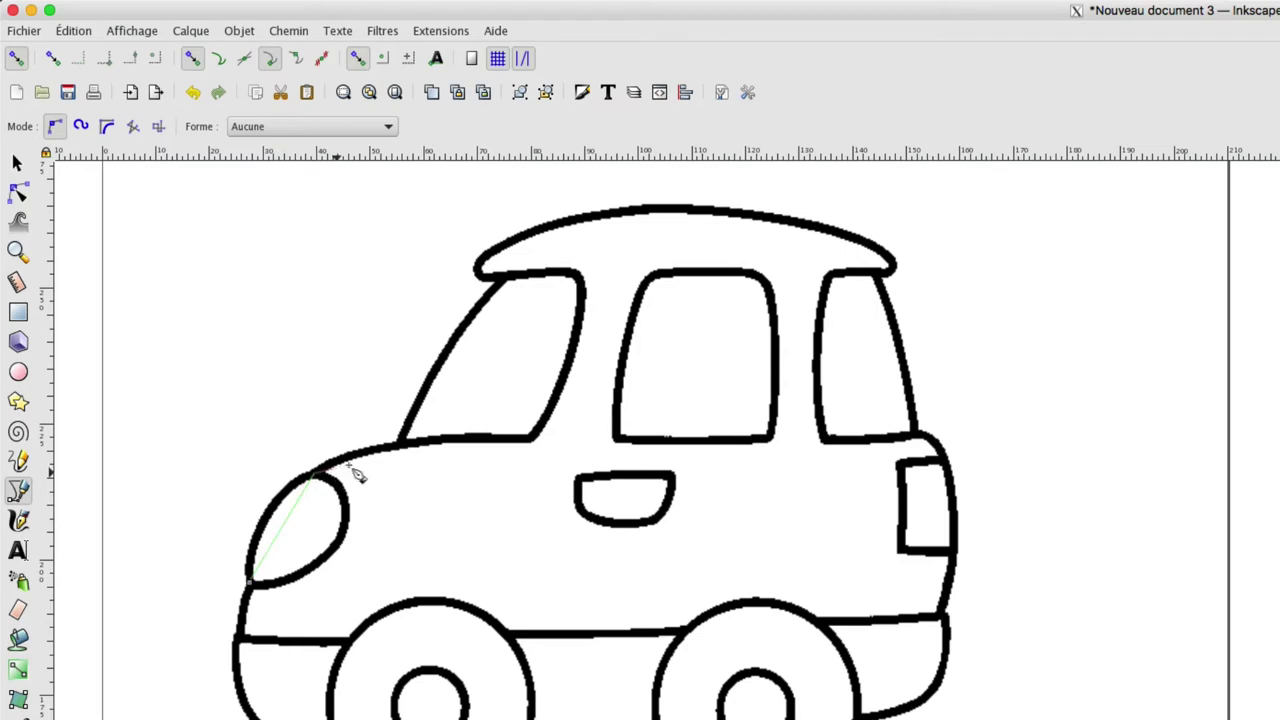
{"action": "left_click", "coordinate": [400, 445]}
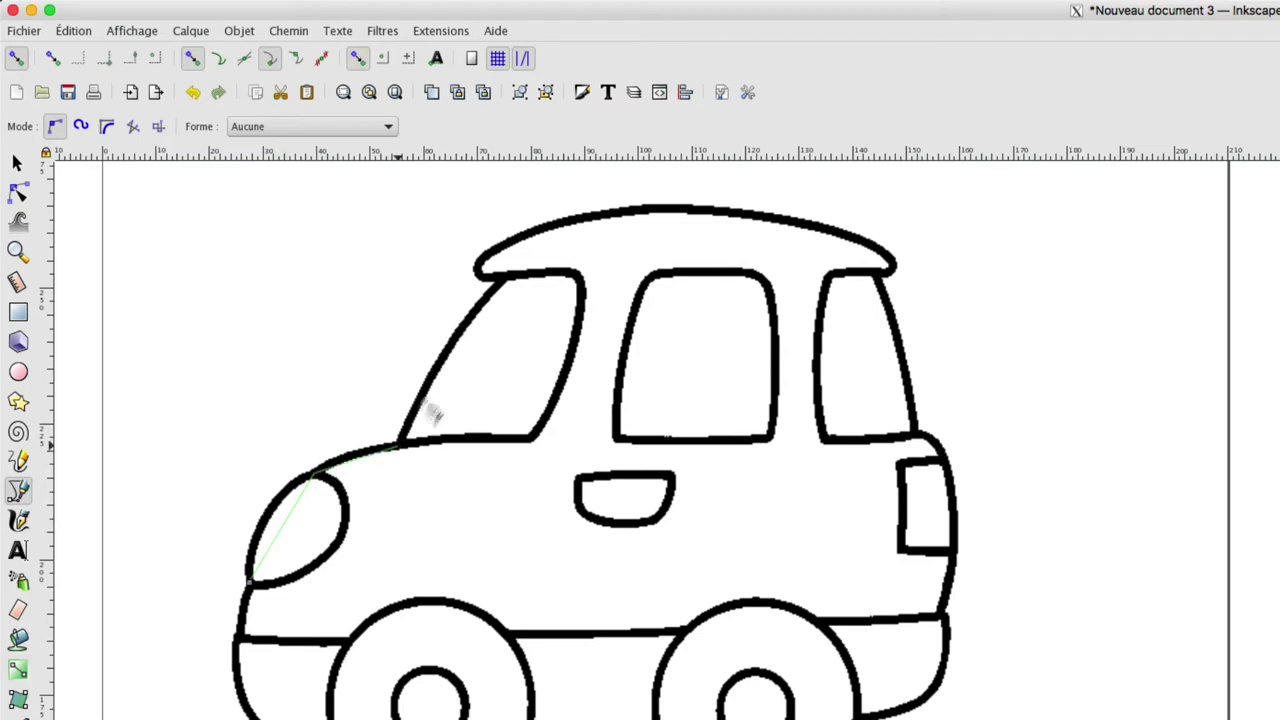
{"action": "left_click", "coordinate": [479, 275]}
{"action": "left_click", "coordinate": [477, 268]}
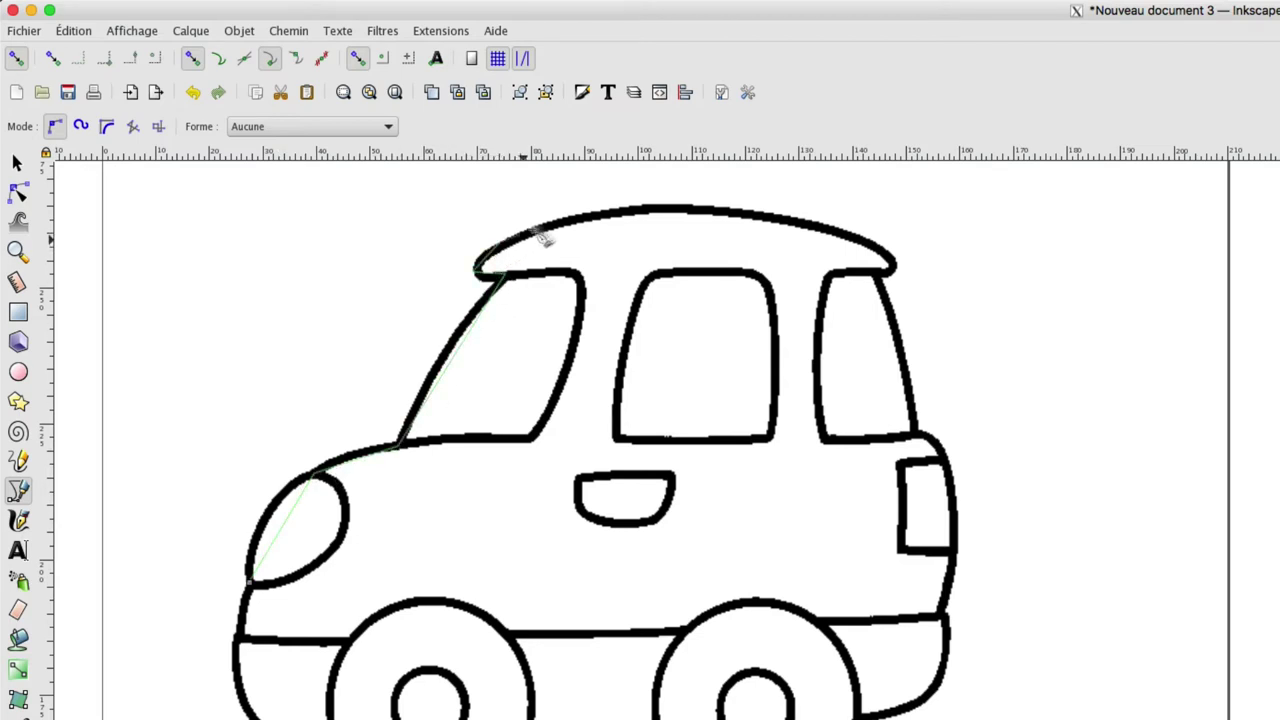
{"action": "left_click", "coordinate": [686, 210]}
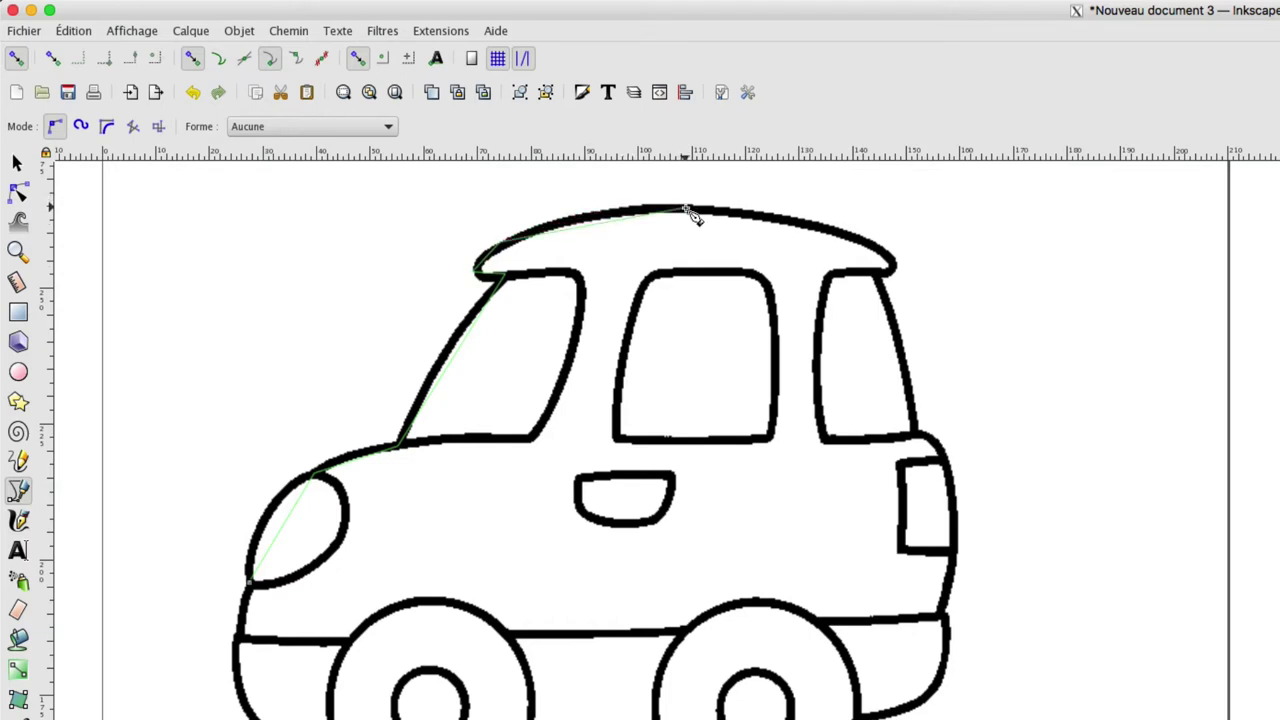
{"action": "key", "text": "Return"}
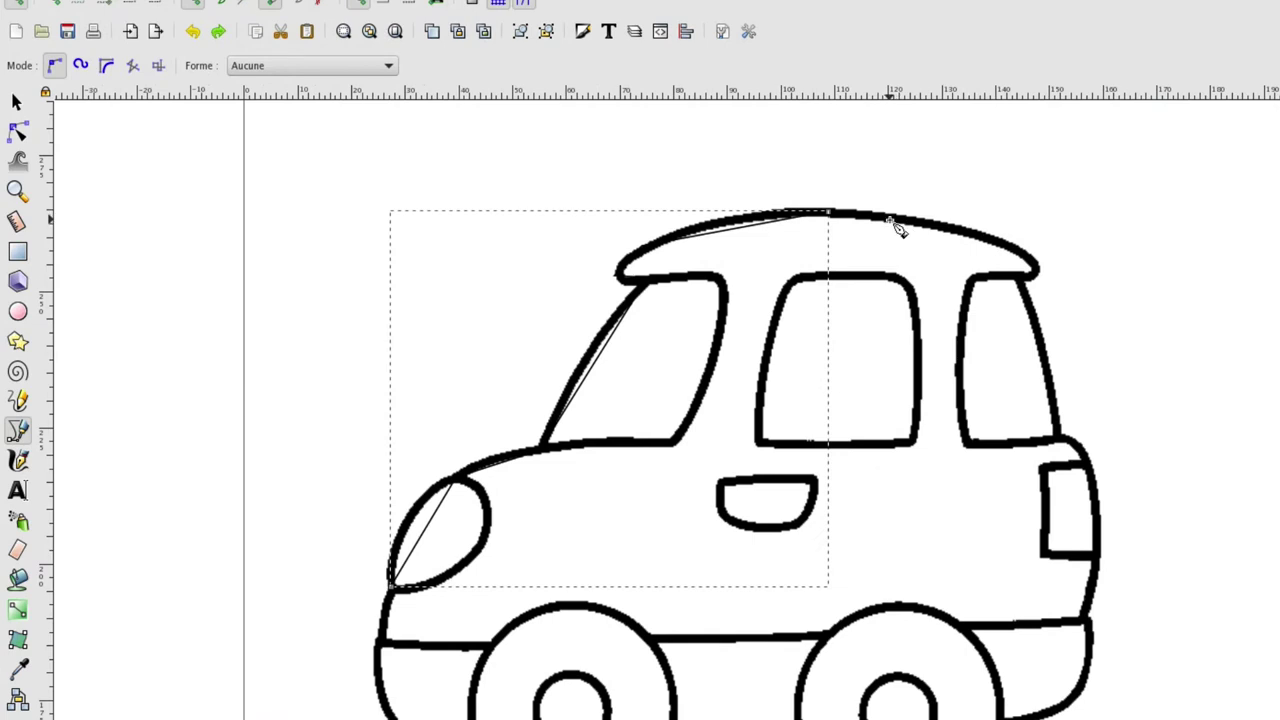
Step: Trace the roof end, rear pillar and underside, then select both outline paths
{"action": "left_click", "coordinate": [893, 217]}
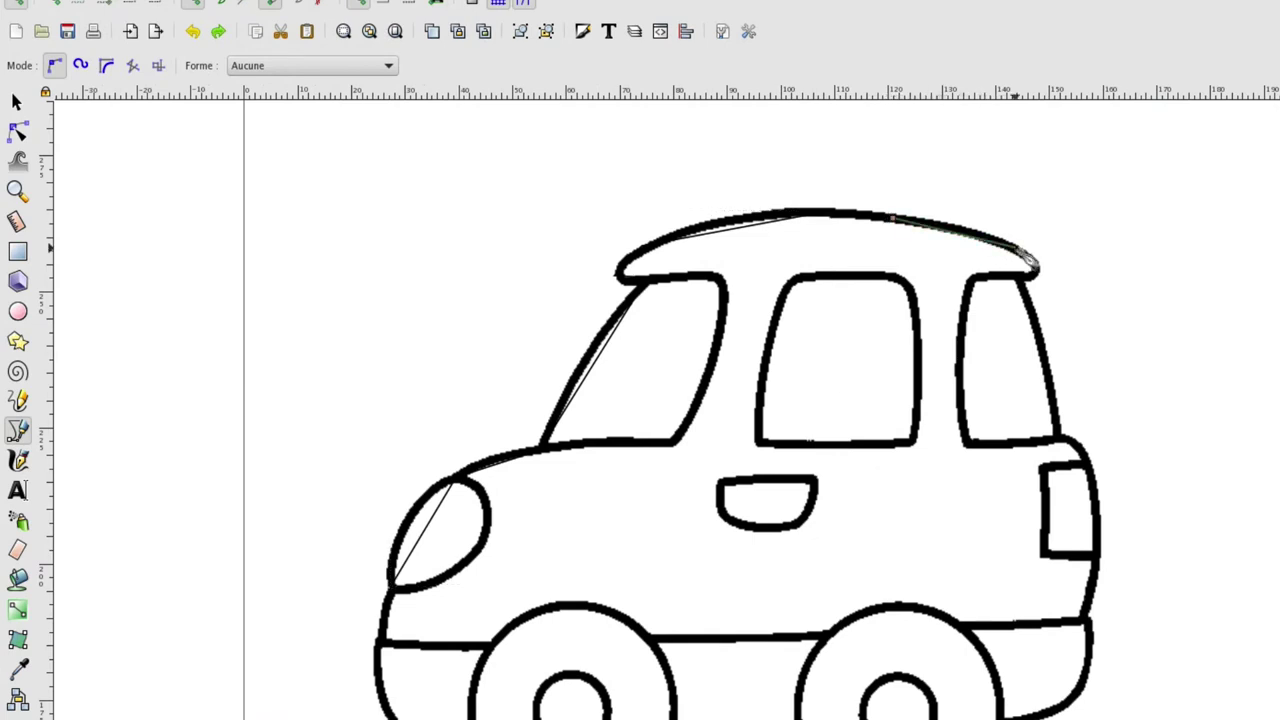
{"action": "left_click", "coordinate": [1022, 278]}
{"action": "left_click", "coordinate": [1058, 439]}
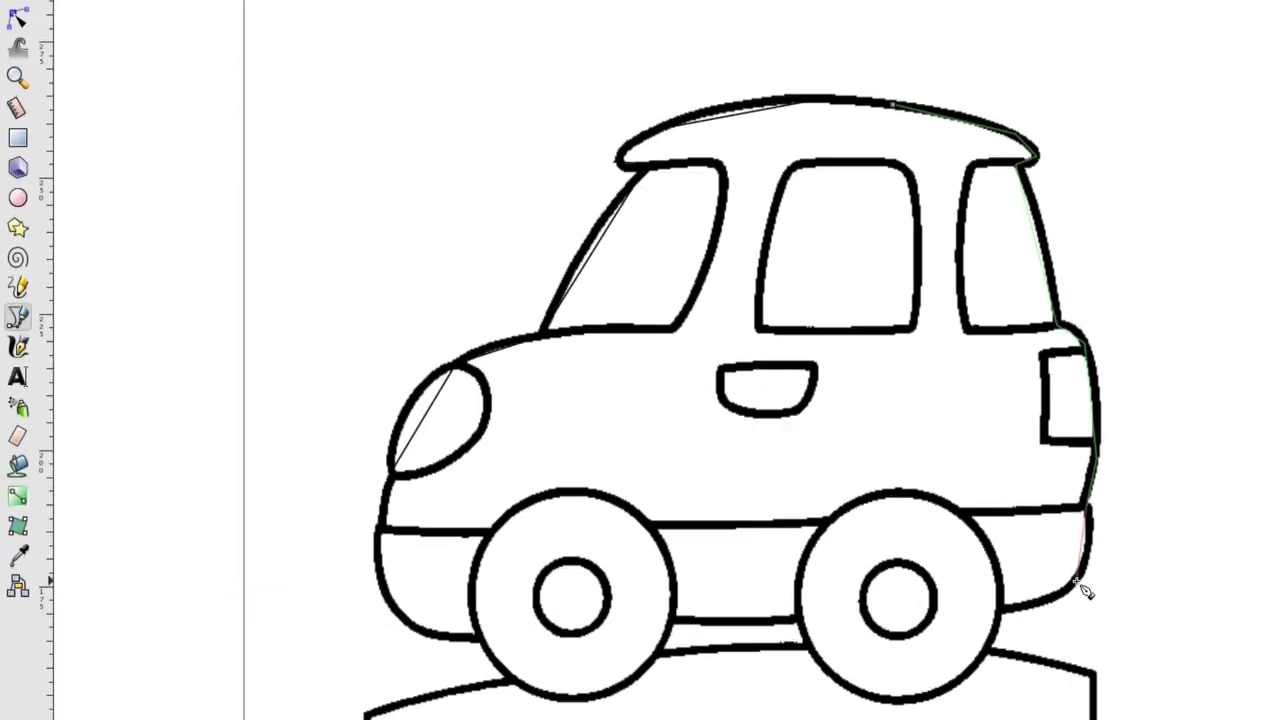
{"action": "left_click", "coordinate": [713, 621]}
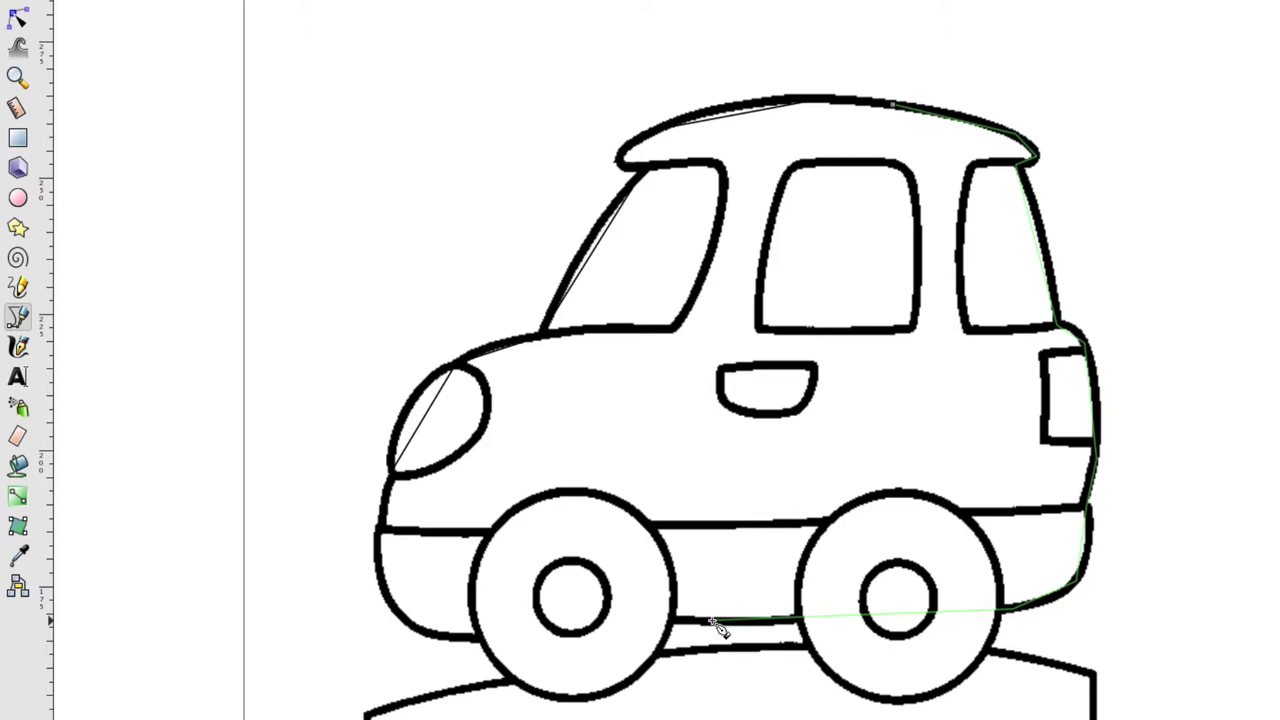
{"action": "left_click", "coordinate": [442, 634]}
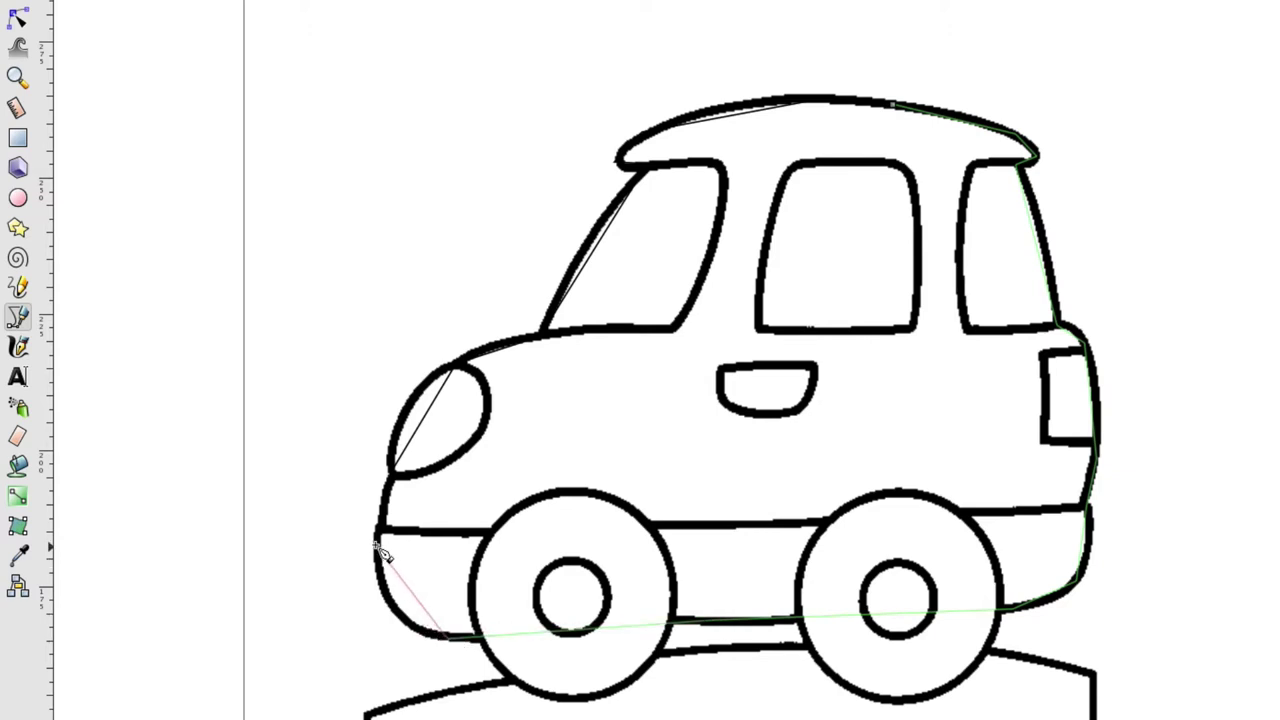
{"action": "left_click", "coordinate": [377, 545]}
{"action": "key", "text": "Return"}
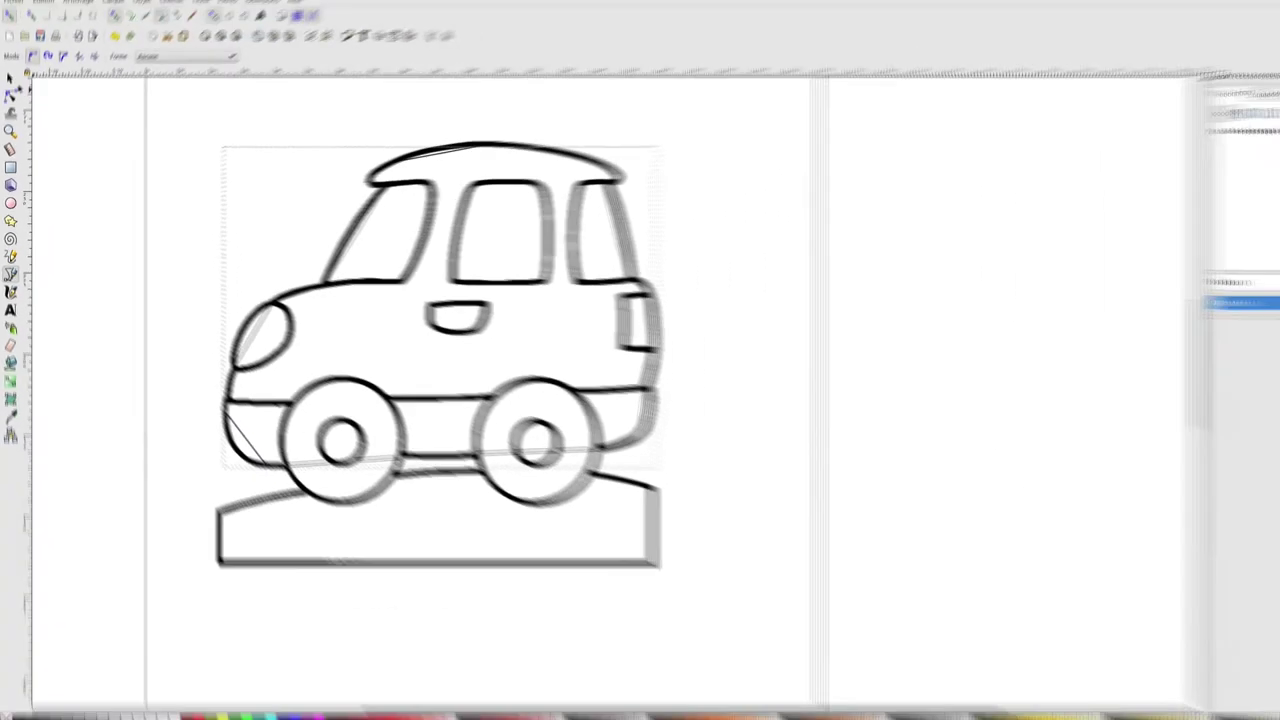
{"action": "key", "text": "s"}
{"action": "left_click_drag", "start_coordinate": [153, 119], "coordinate": [636, 566]}
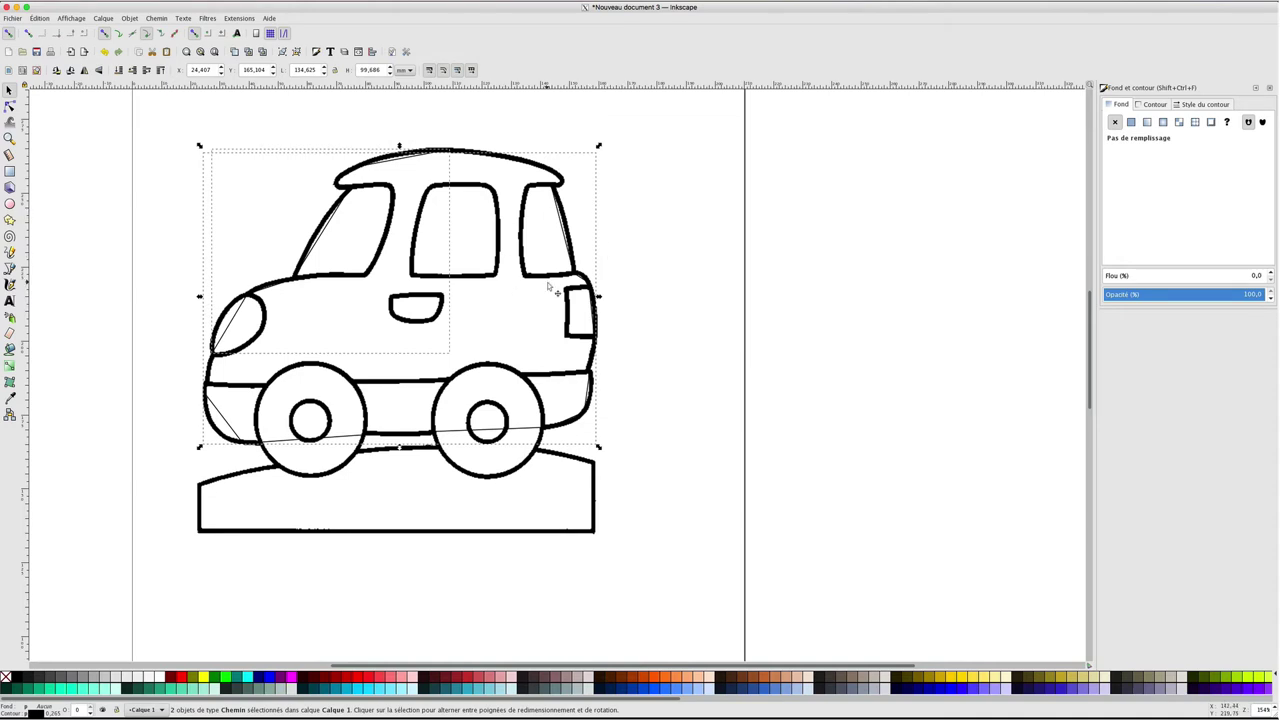
Step: Give both outline paths a 1 mm stroke, changing its colour from red to blue
{"action": "left_click", "coordinate": [1155, 104]}
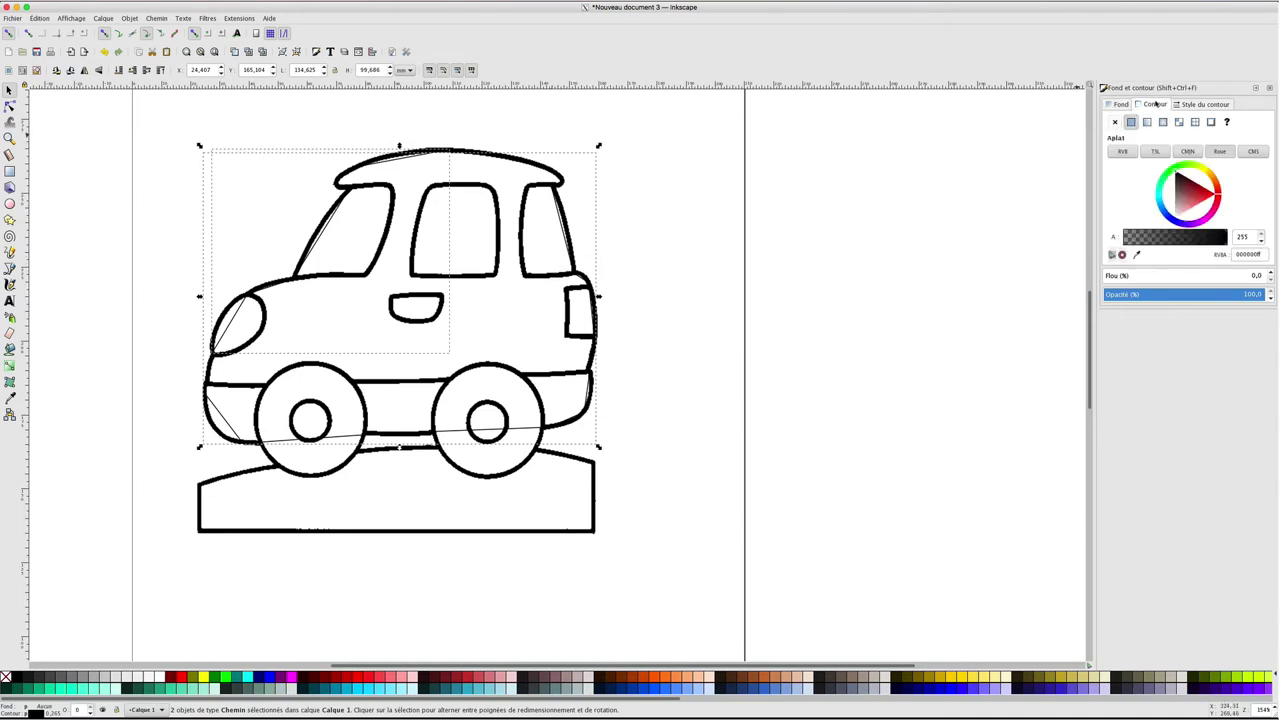
{"action": "left_click_drag", "start_coordinate": [1180, 185], "coordinate": [1216, 196]}
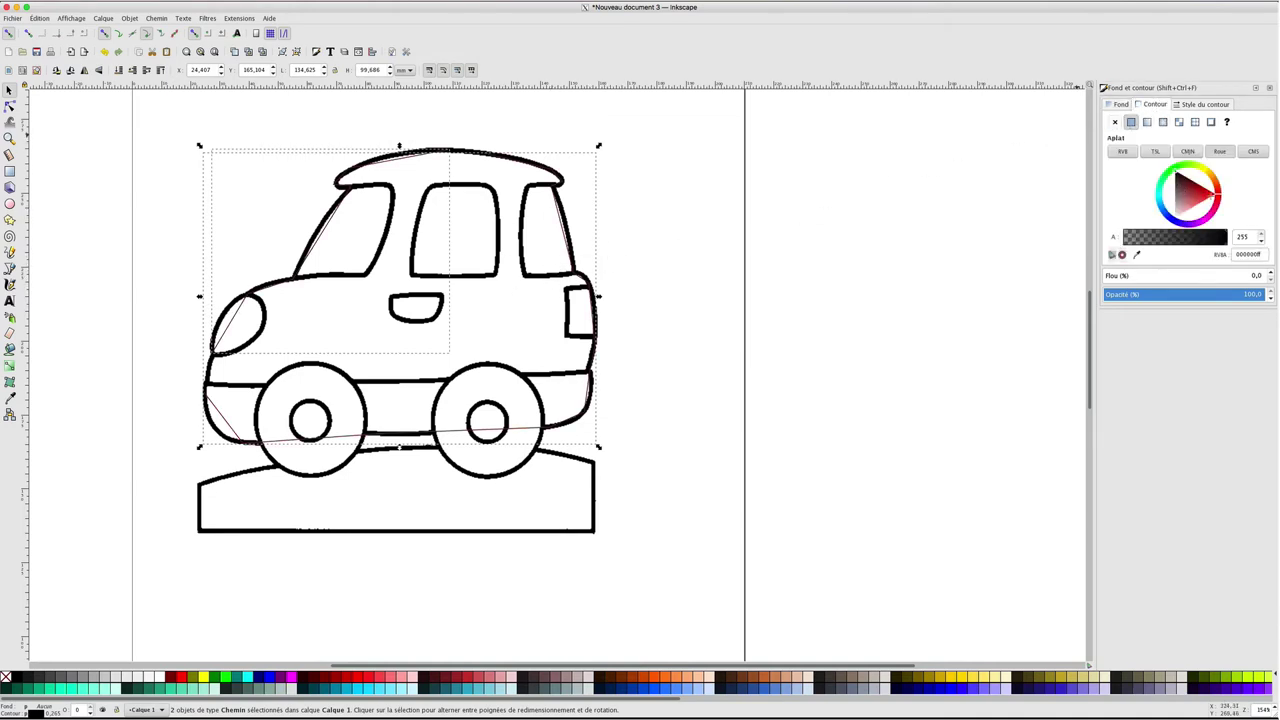
{"action": "left_click", "coordinate": [1192, 106]}
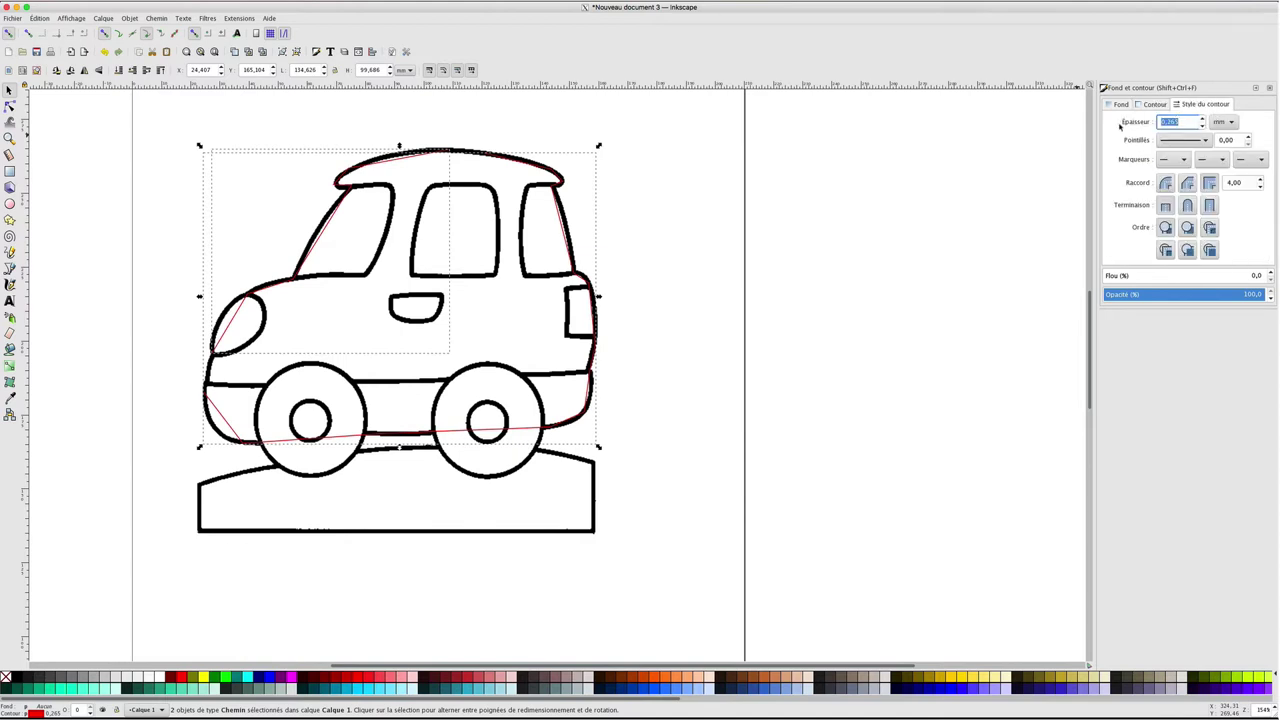
{"action": "type", "text": "1,000"}
{"action": "key", "text": "Return"}
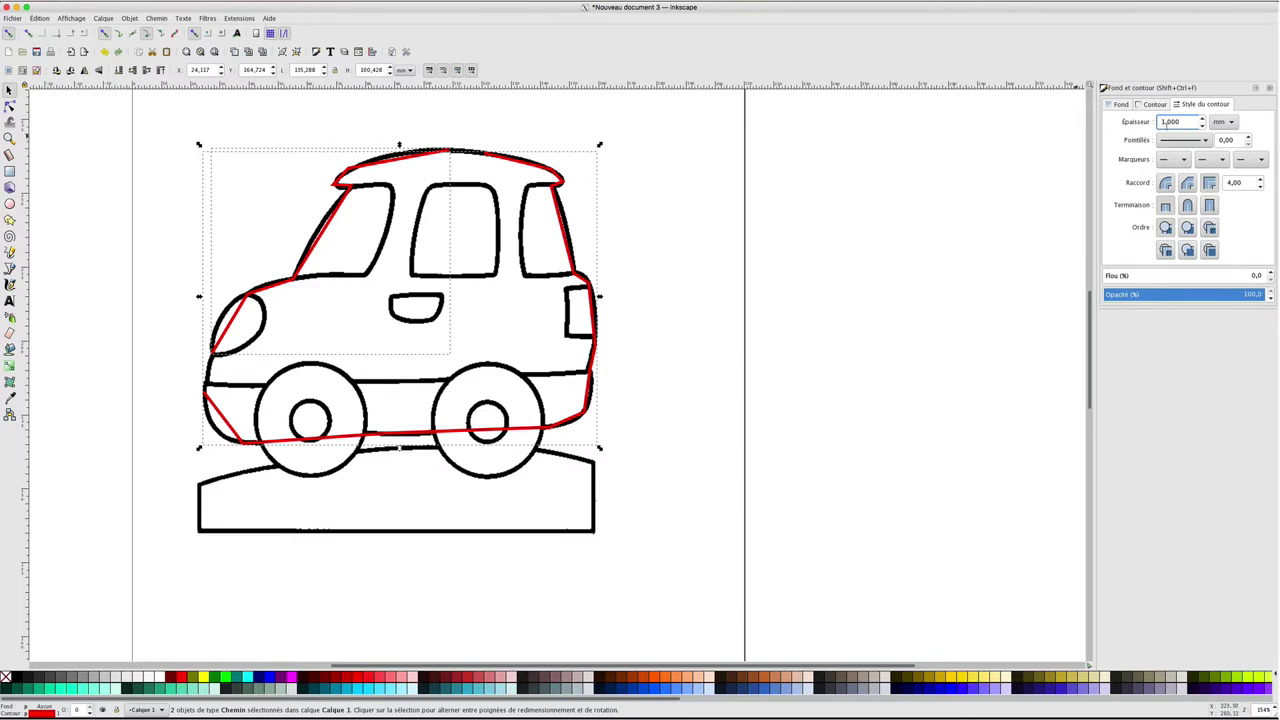
{"action": "left_click", "coordinate": [1153, 105]}
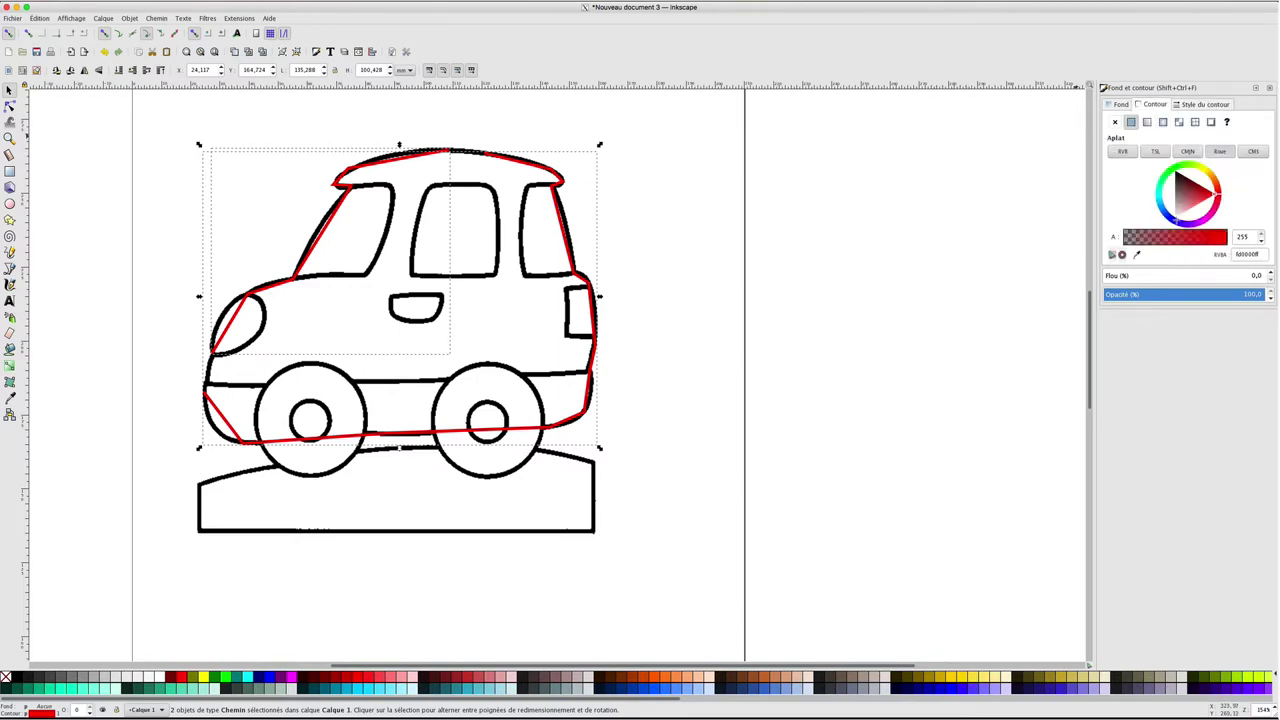
{"action": "left_click", "coordinate": [1177, 220]}
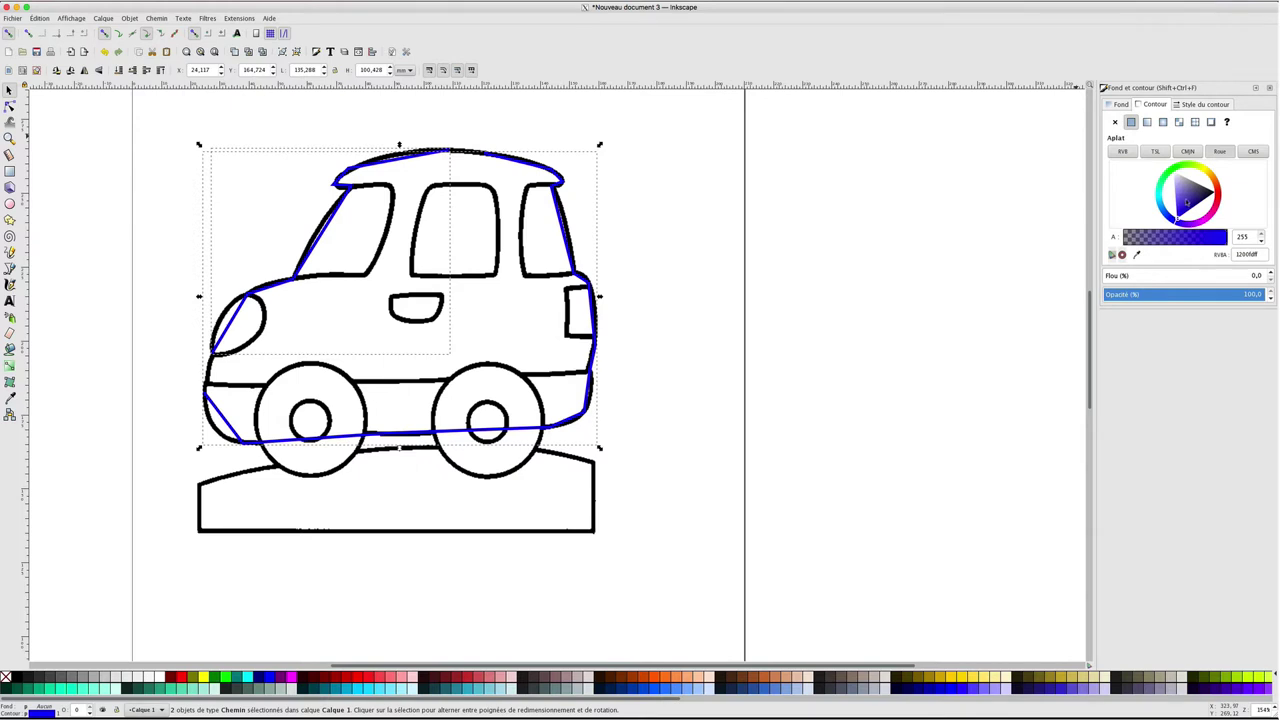
{"action": "left_click", "coordinate": [626, 202]}
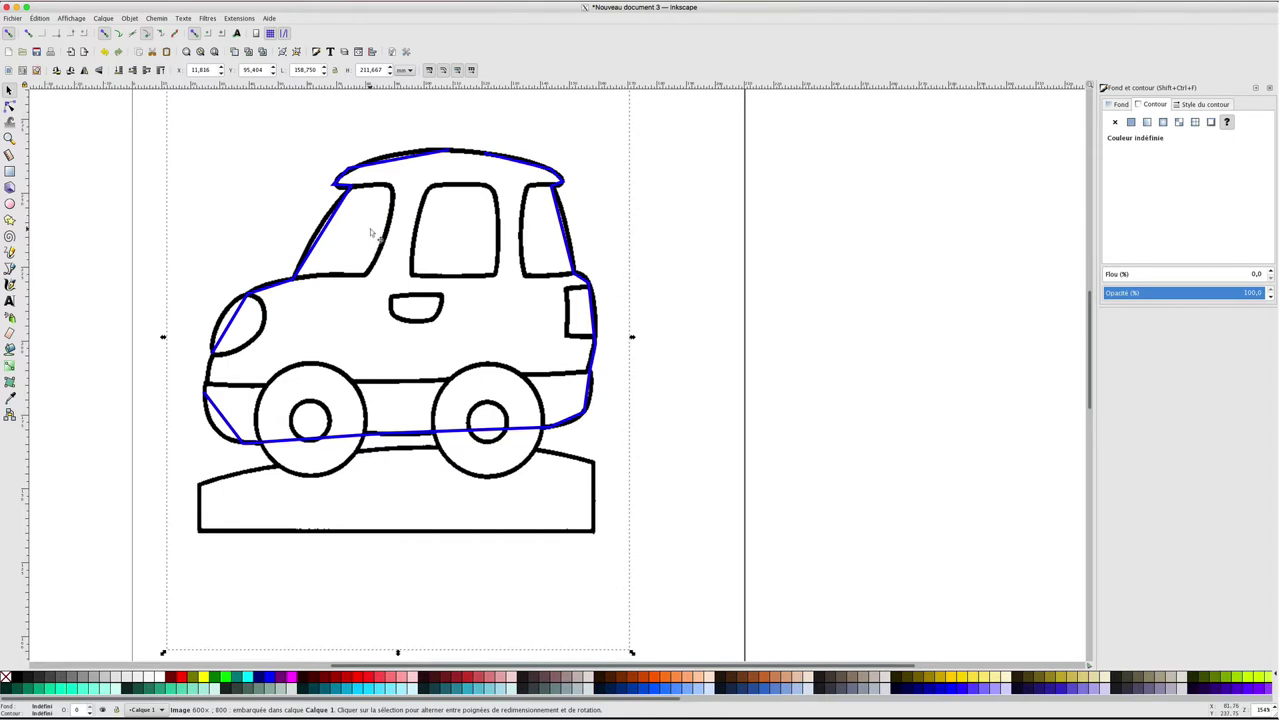
{"action": "key", "text": "ctrl+shift+y"}
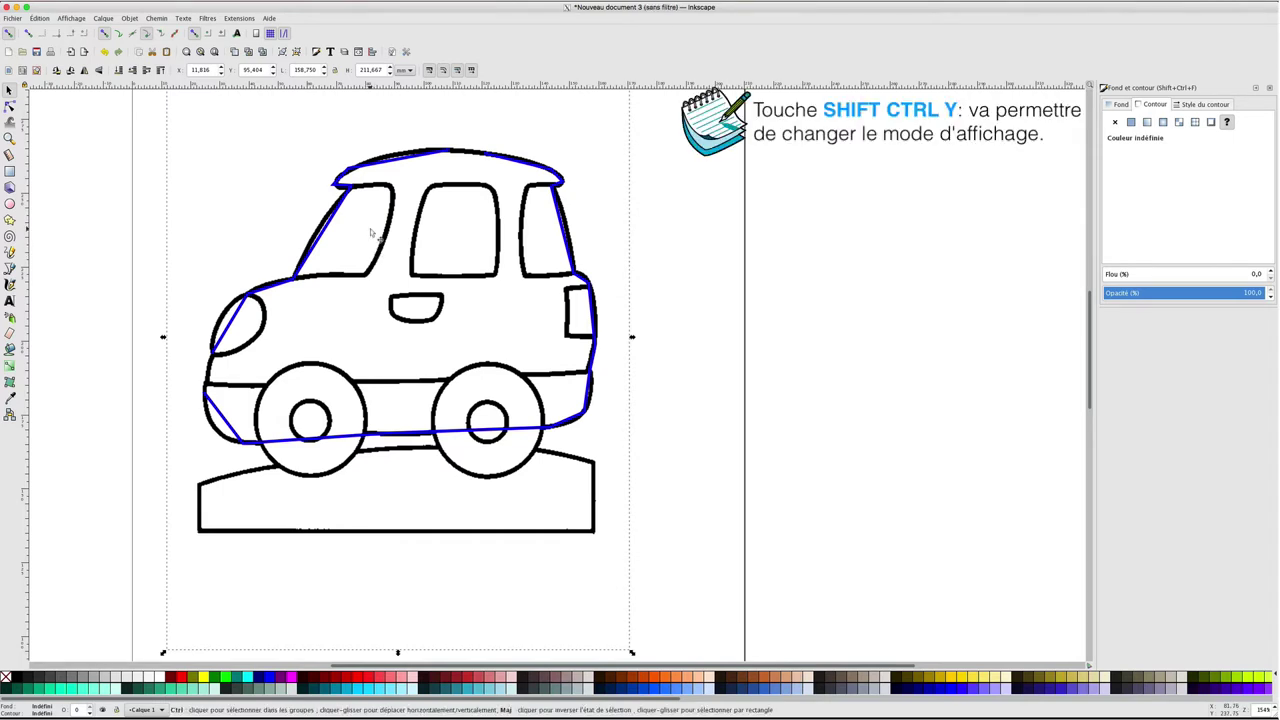
{"action": "key", "text": "ctrl+shift+y"}
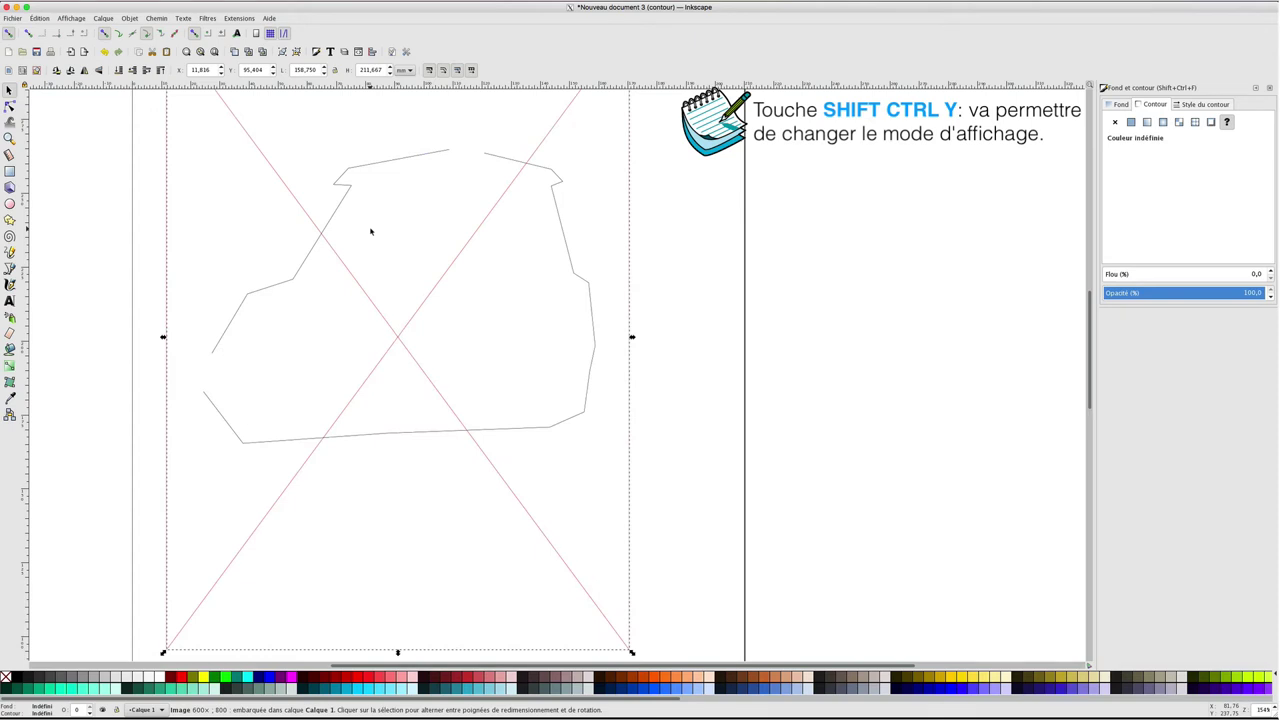
{"action": "key", "text": "ctrl+shift+y"}
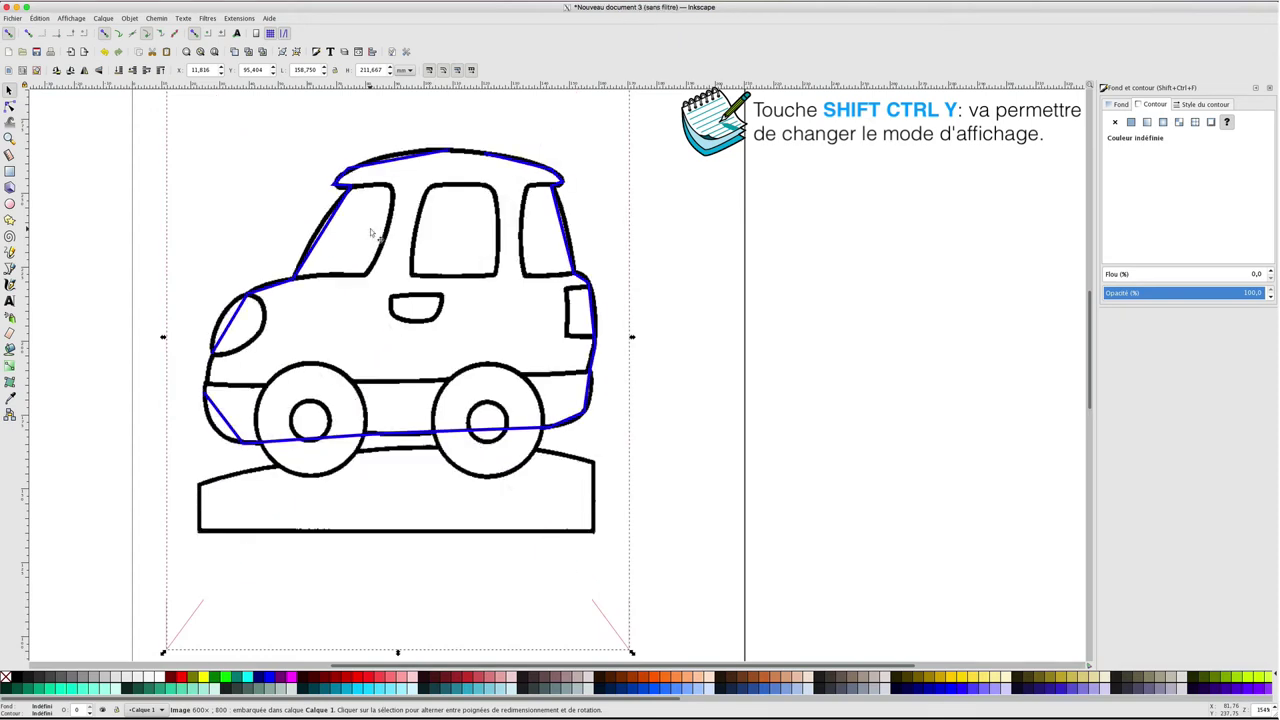
{"action": "left_click", "coordinate": [156, 18]}
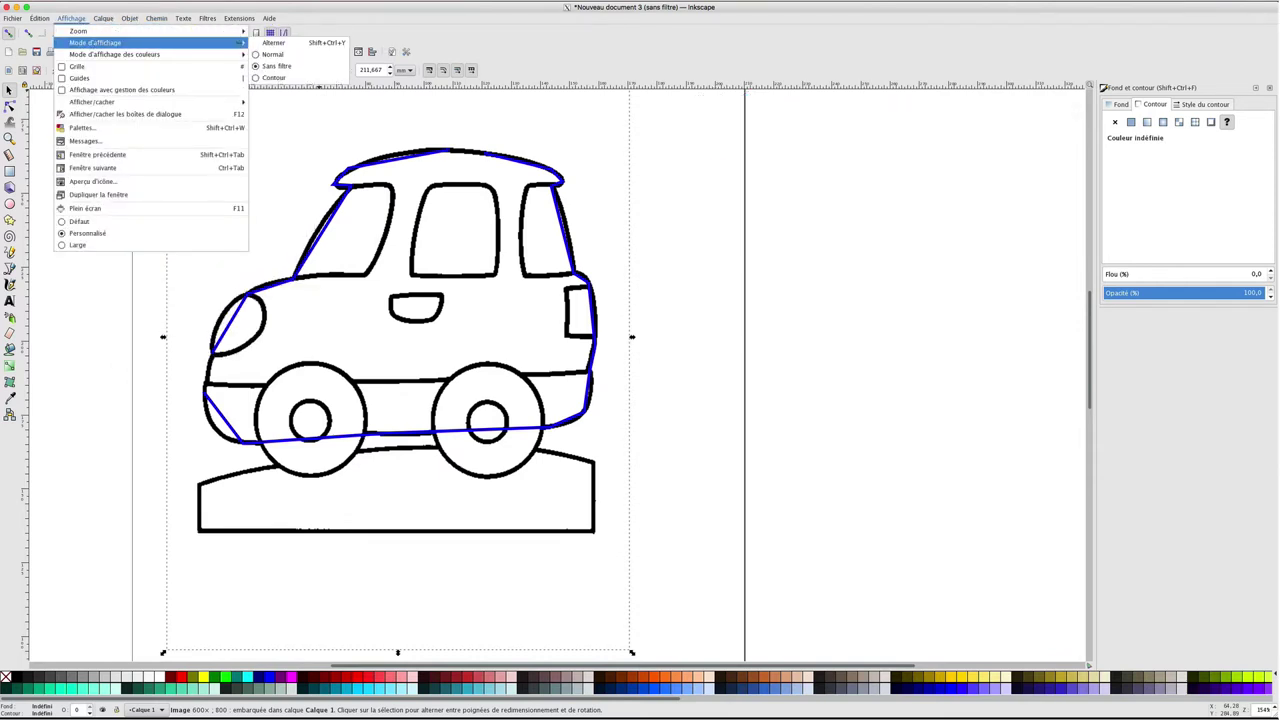
{"action": "mouse_move", "coordinate": [95, 42]}
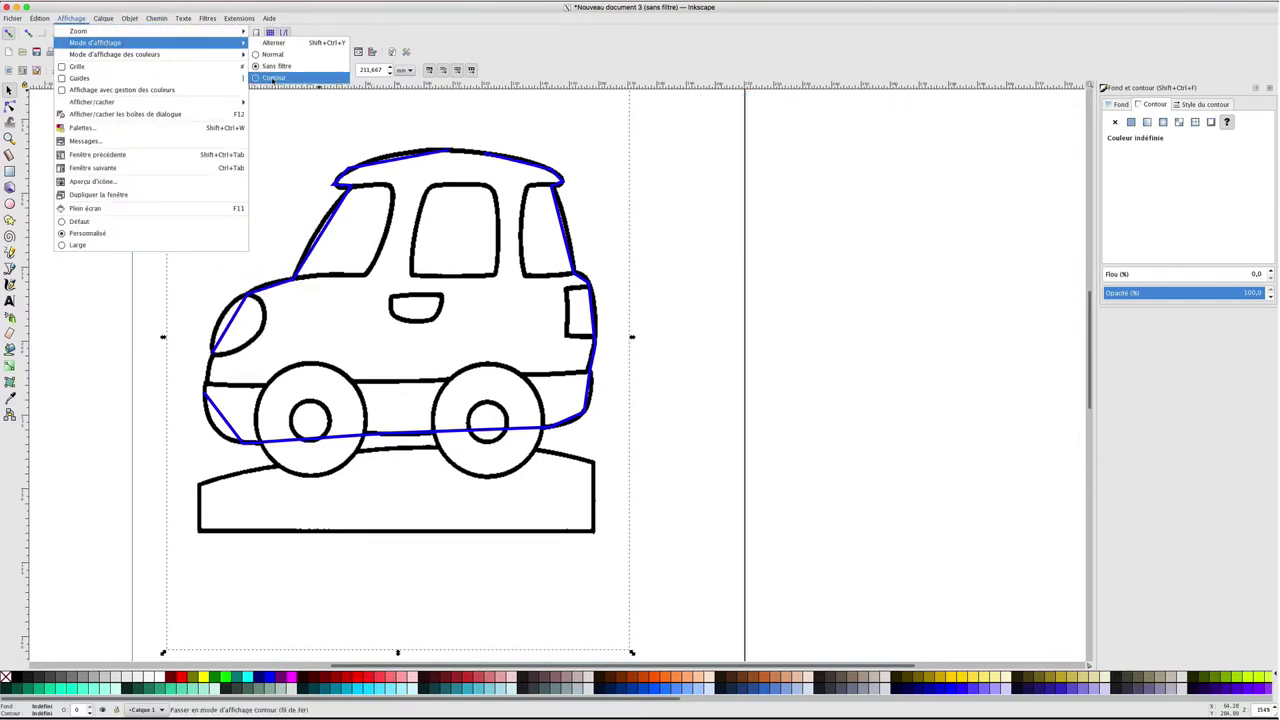
{"action": "left_click", "coordinate": [320, 44]}
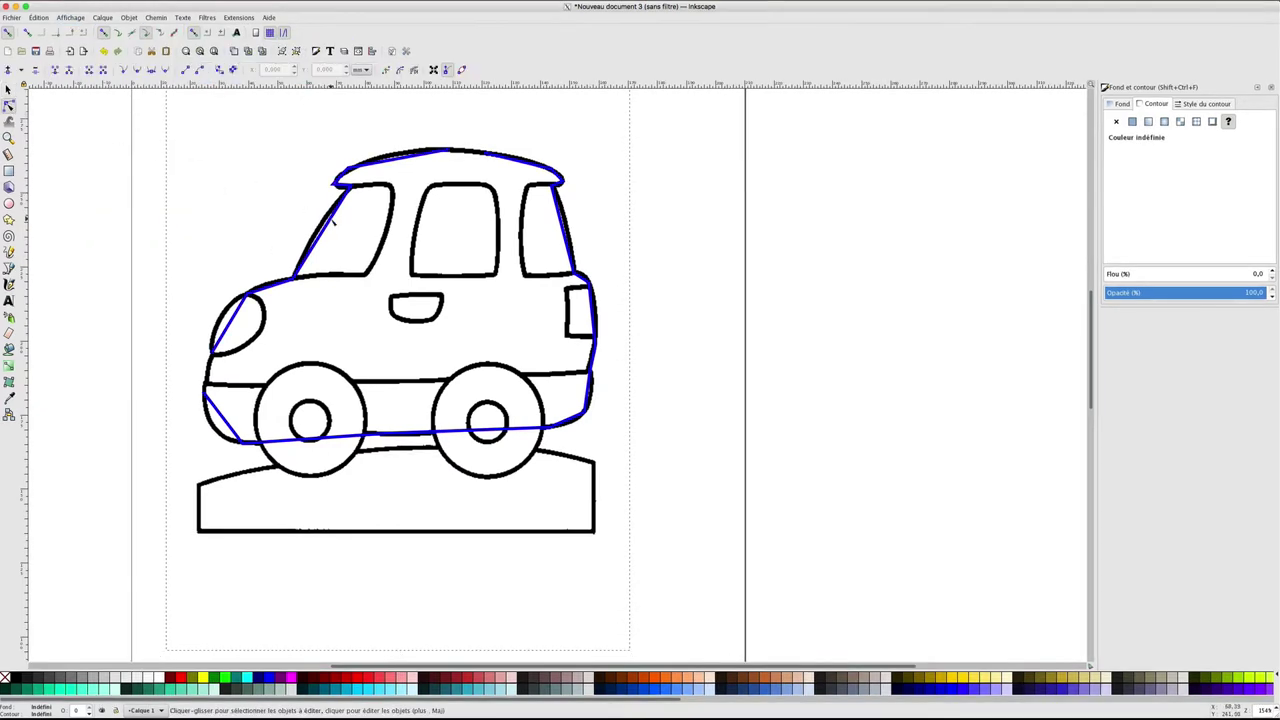
Step: Draw a Bézier practice path right of the car: one curve, then straight zigzag segments
{"action": "left_click", "coordinate": [333, 222]}
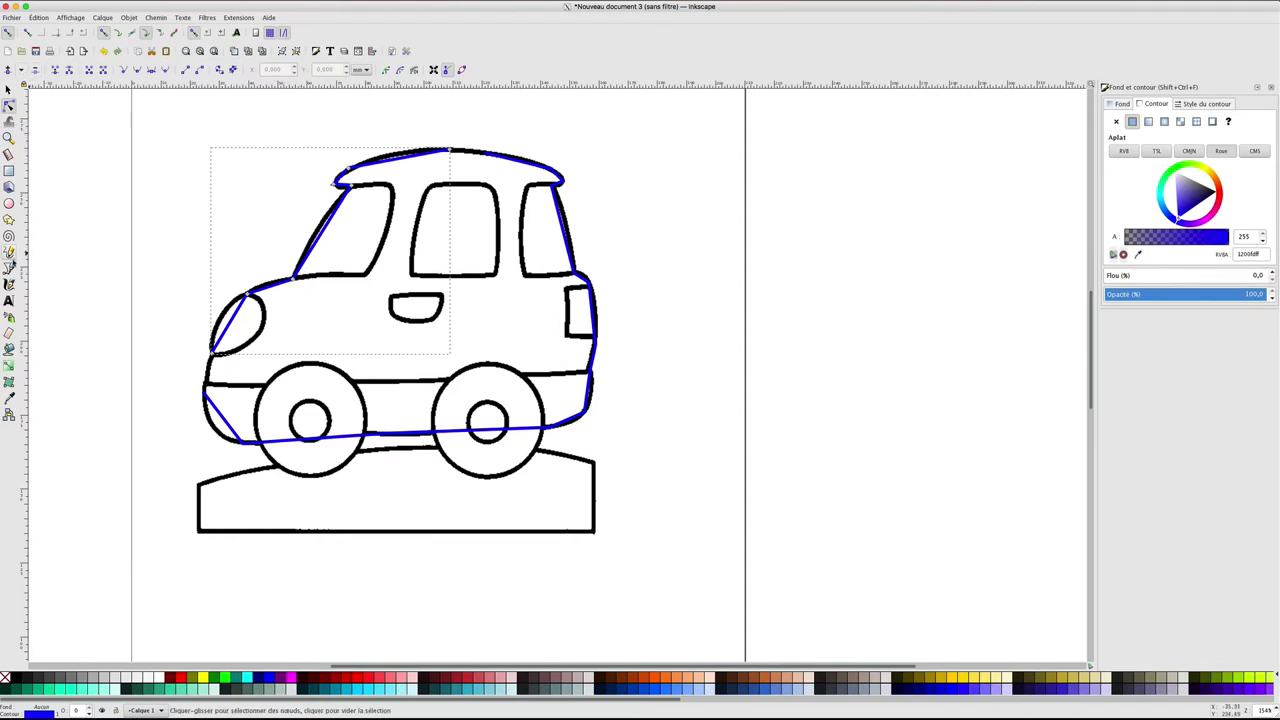
{"action": "key", "text": "b"}
{"action": "left_click", "coordinate": [609, 166]}
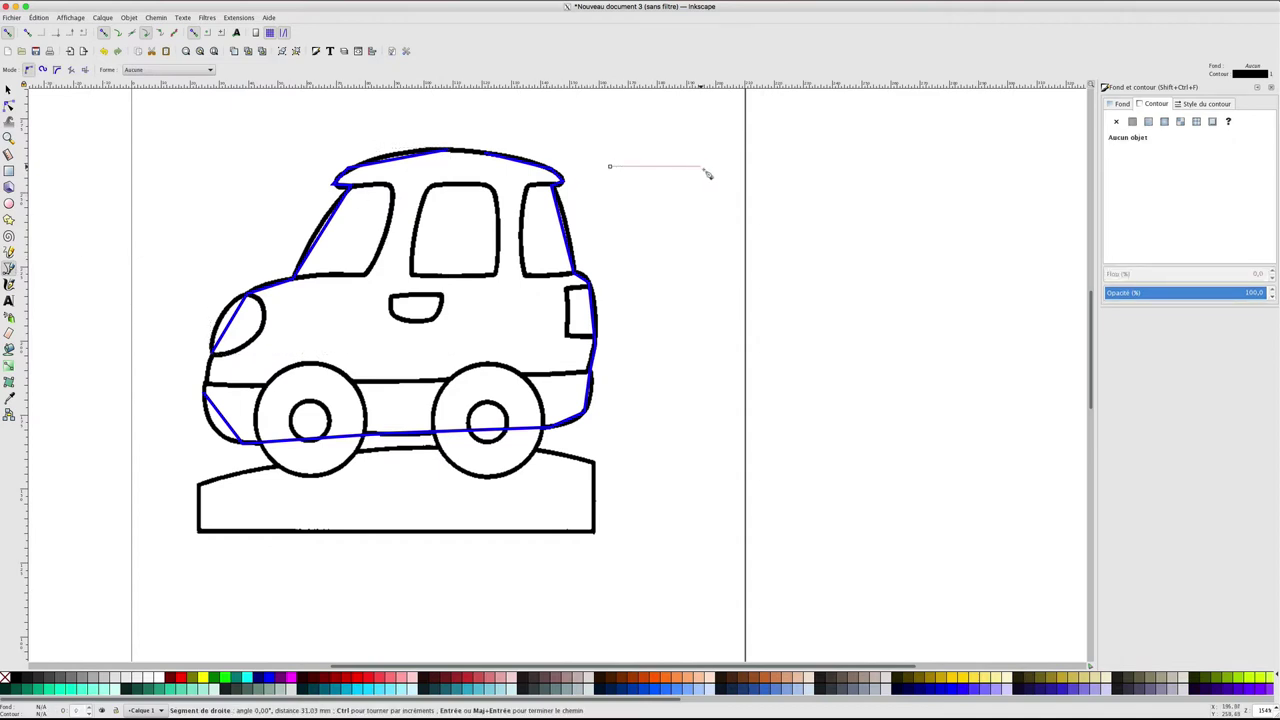
{"action": "left_click_drag", "start_coordinate": [704, 170], "coordinate": [748, 214]}
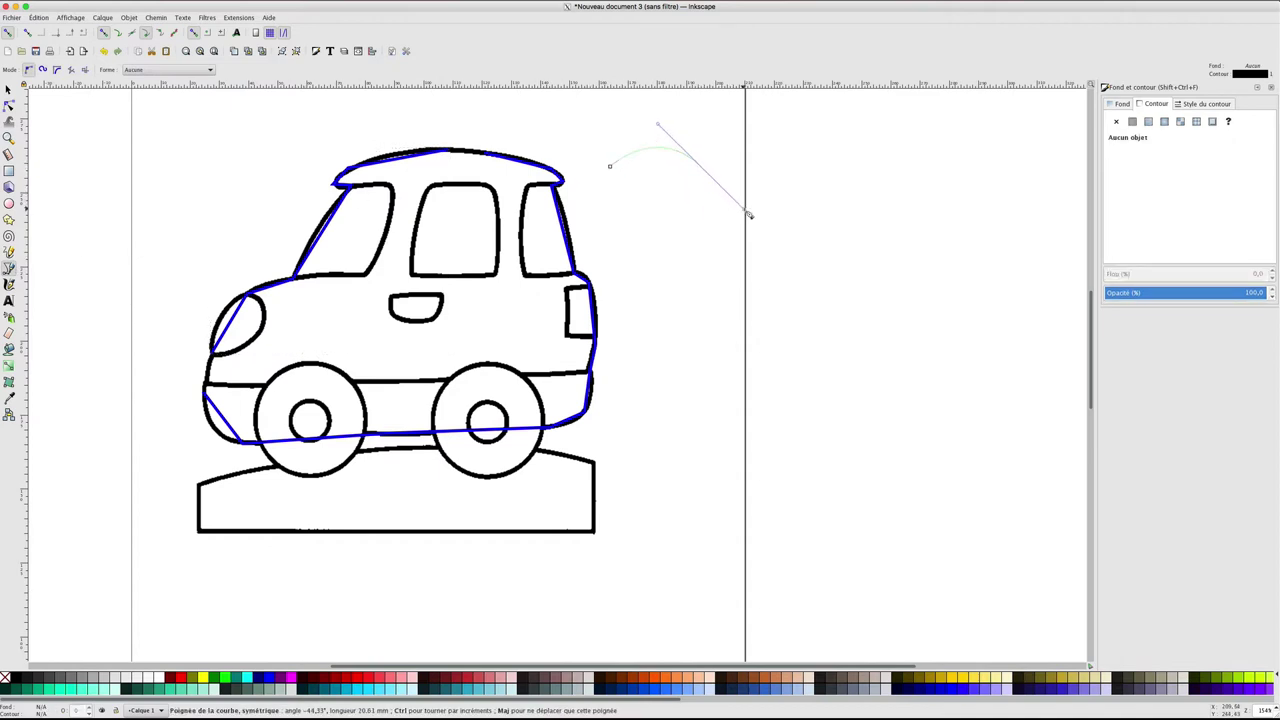
{"action": "left_click_drag", "start_coordinate": [748, 214], "coordinate": [800, 240]}
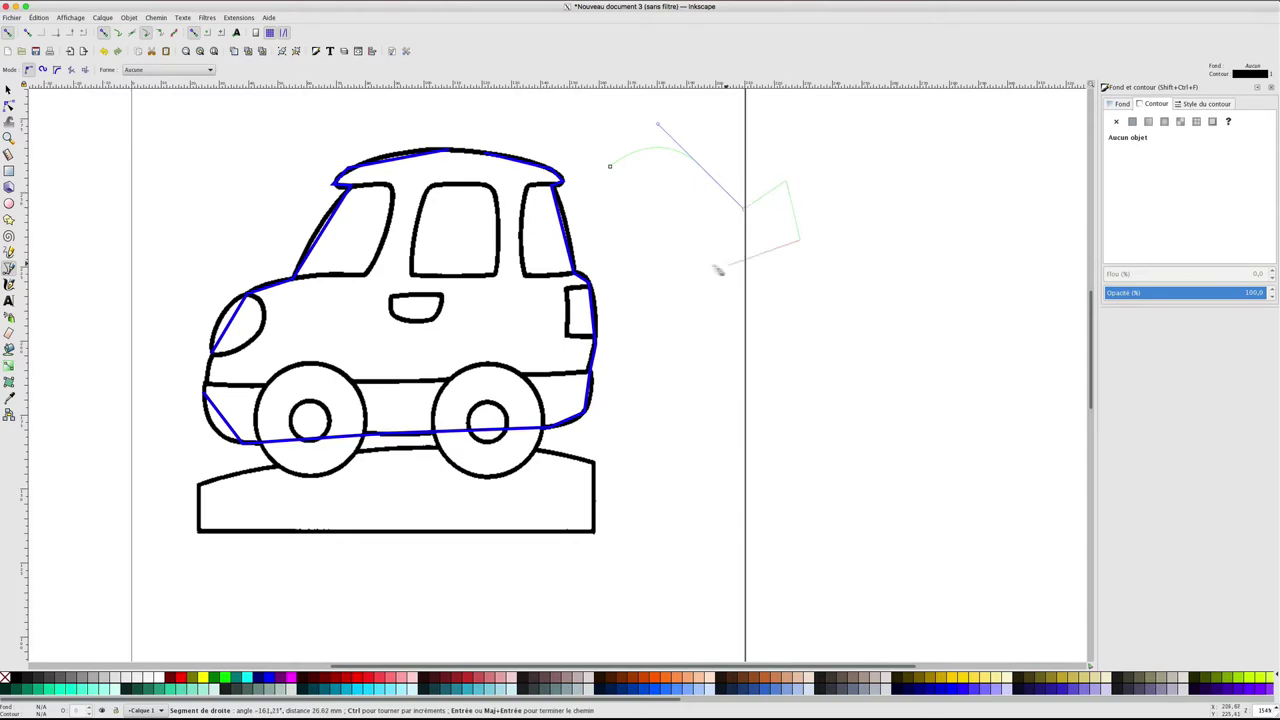
{"action": "left_click", "coordinate": [703, 266]}
{"action": "key", "text": "n"}
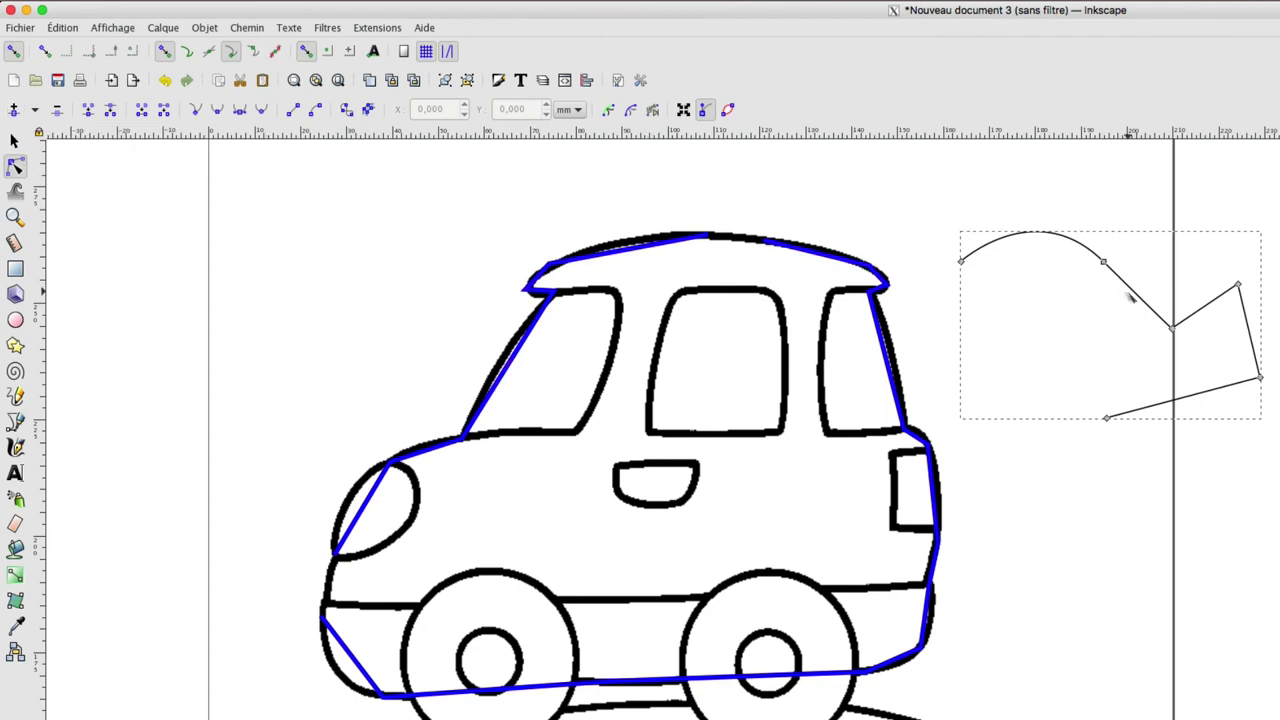
Step: Add a node at the curve's top, adjust its handle and position, then delete it
{"action": "double_click", "coordinate": [1040, 235]}
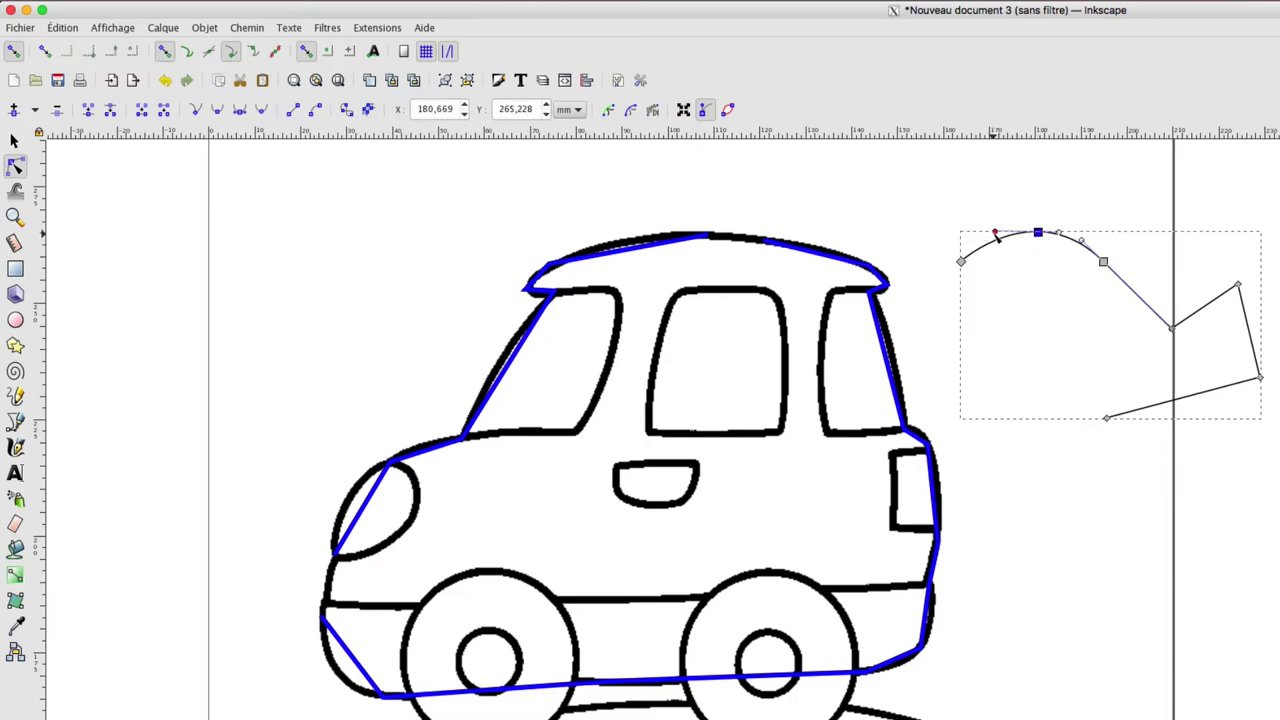
{"action": "mouse_move", "coordinate": [995, 232]}
{"action": "left_mouse_down"}
{"action": "mouse_move", "coordinate": [987, 243]}
{"action": "mouse_move", "coordinate": [1020, 238]}
{"action": "left_mouse_up"}
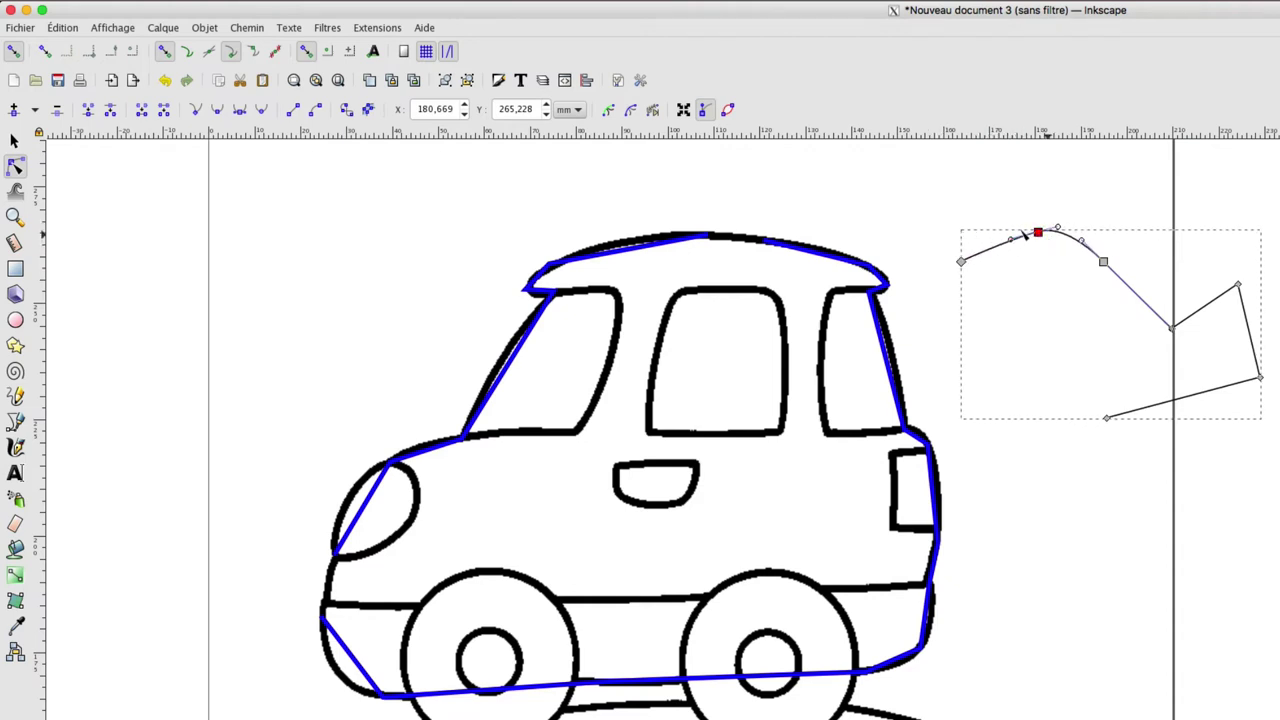
{"action": "mouse_move", "coordinate": [1041, 233]}
{"action": "left_mouse_down"}
{"action": "mouse_move", "coordinate": [1021, 238]}
{"action": "mouse_move", "coordinate": [1013, 204]}
{"action": "mouse_move", "coordinate": [1014, 224]}
{"action": "left_mouse_up"}
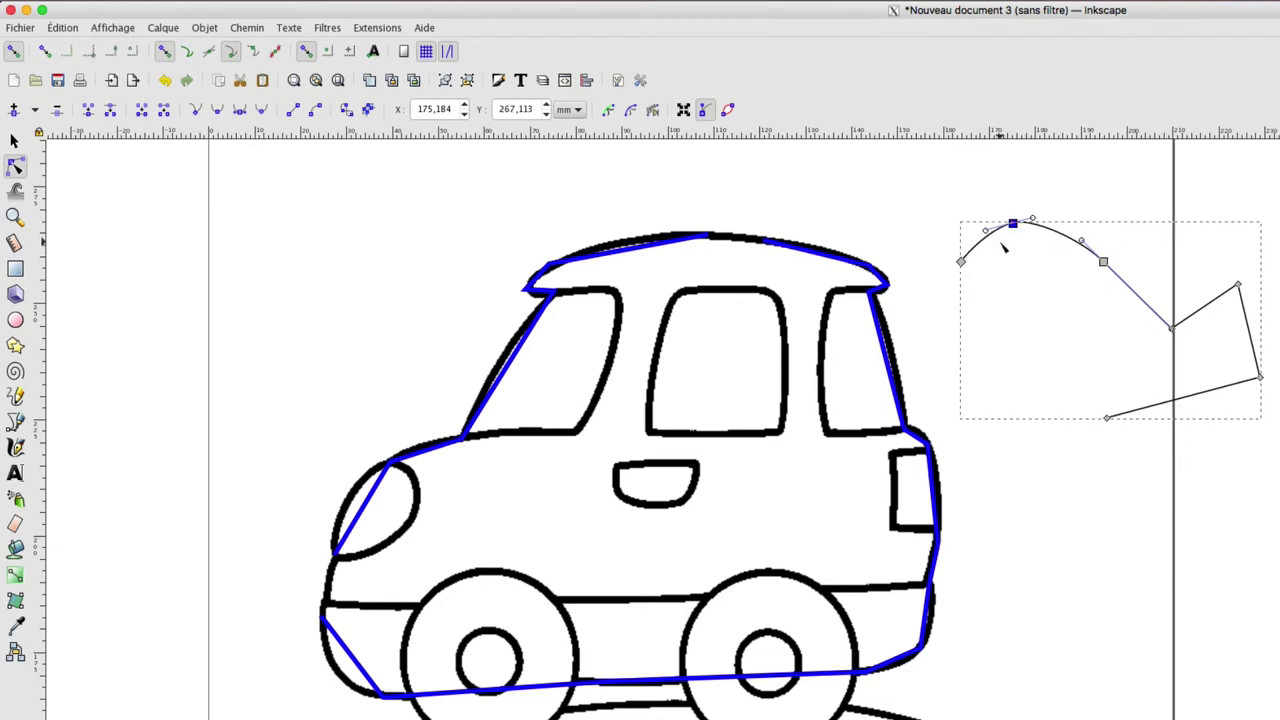
{"action": "left_click_drag", "start_coordinate": [972, 196], "coordinate": [1025, 228]}
{"action": "left_click", "coordinate": [57, 110]}
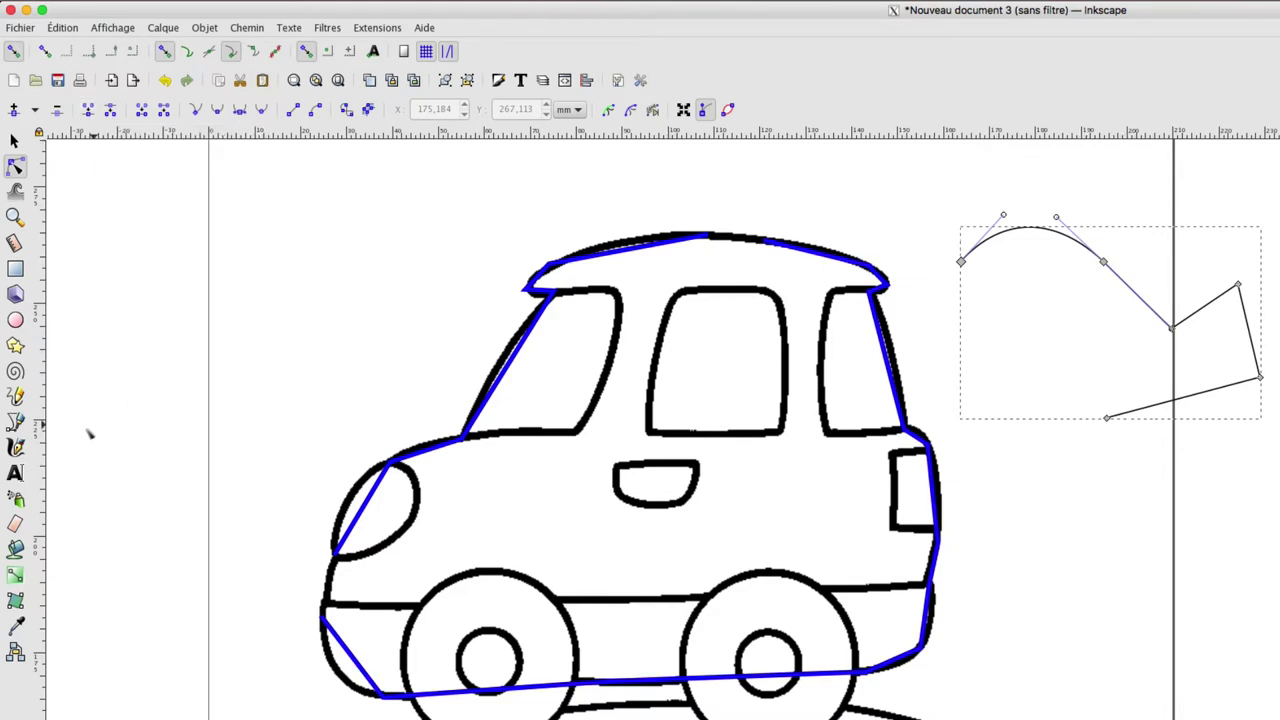
Step: Draw a short, slightly curved path below the zigzag with the Bézier tool
{"action": "left_click", "coordinate": [18, 424]}
{"action": "left_click", "coordinate": [1112, 471]}
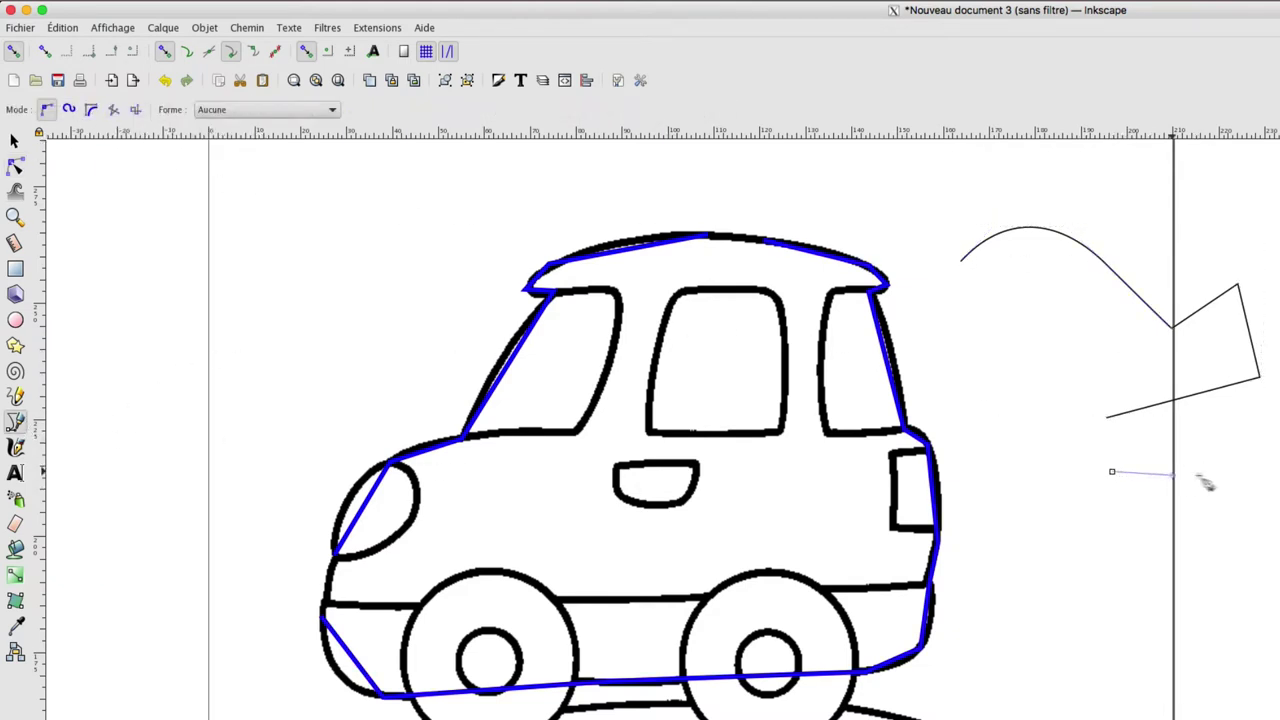
{"action": "key", "text": "Escape"}
{"action": "left_click", "coordinate": [1093, 471]}
{"action": "left_click_drag", "start_coordinate": [1268, 466], "coordinate": [1278, 505]}
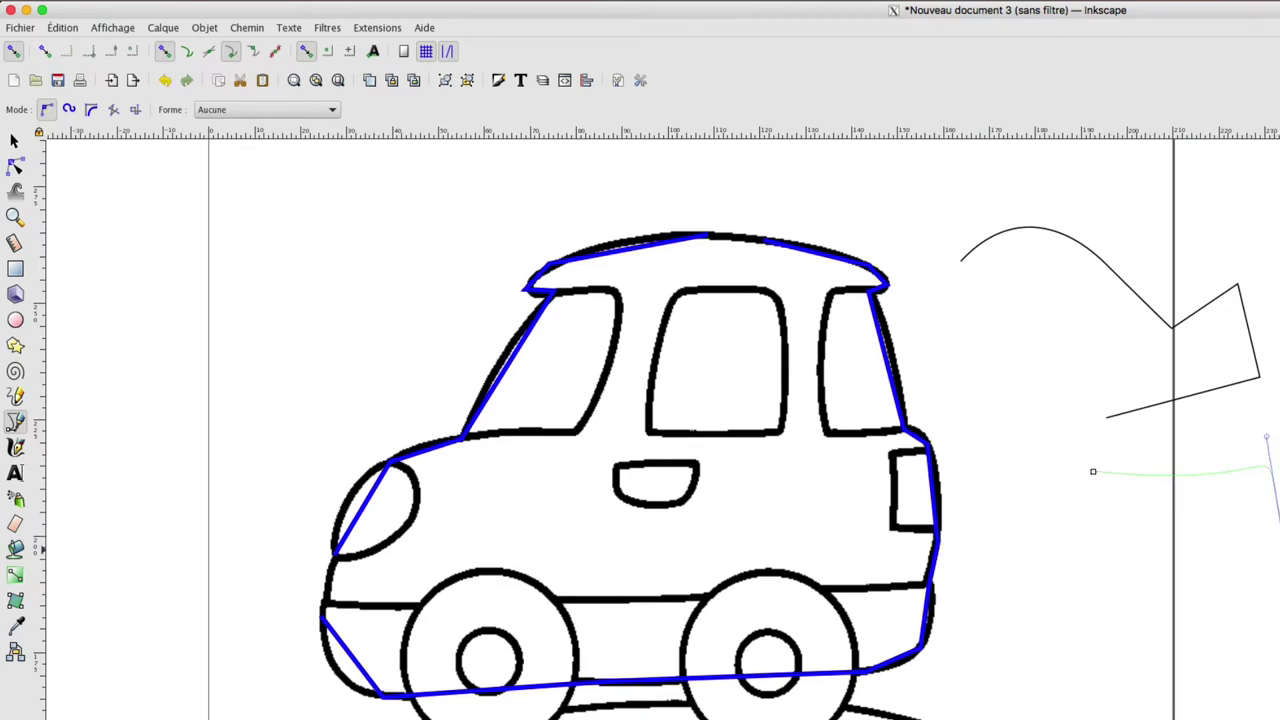
{"action": "key", "text": "Return"}
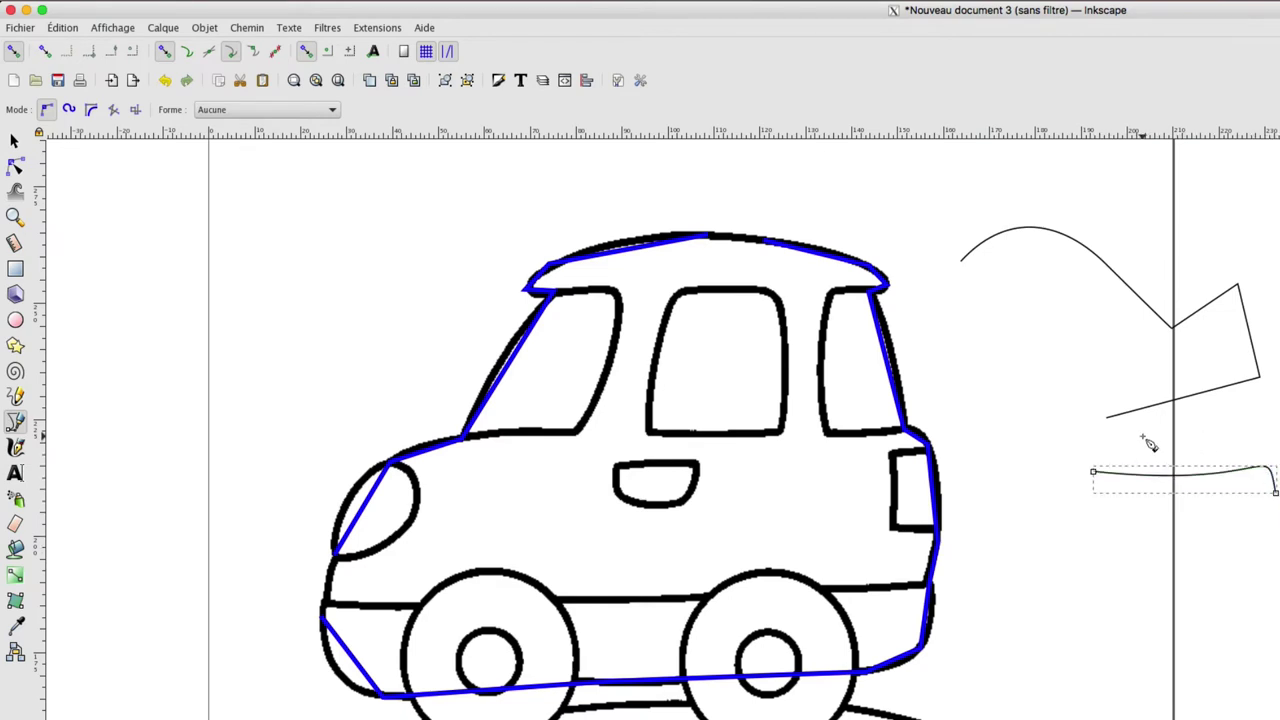
Step: Select the endpoints of both the zigzag and the new curved path with the Node tool
{"action": "left_click", "coordinate": [15, 166]}
{"action": "left_click", "coordinate": [1224, 392]}
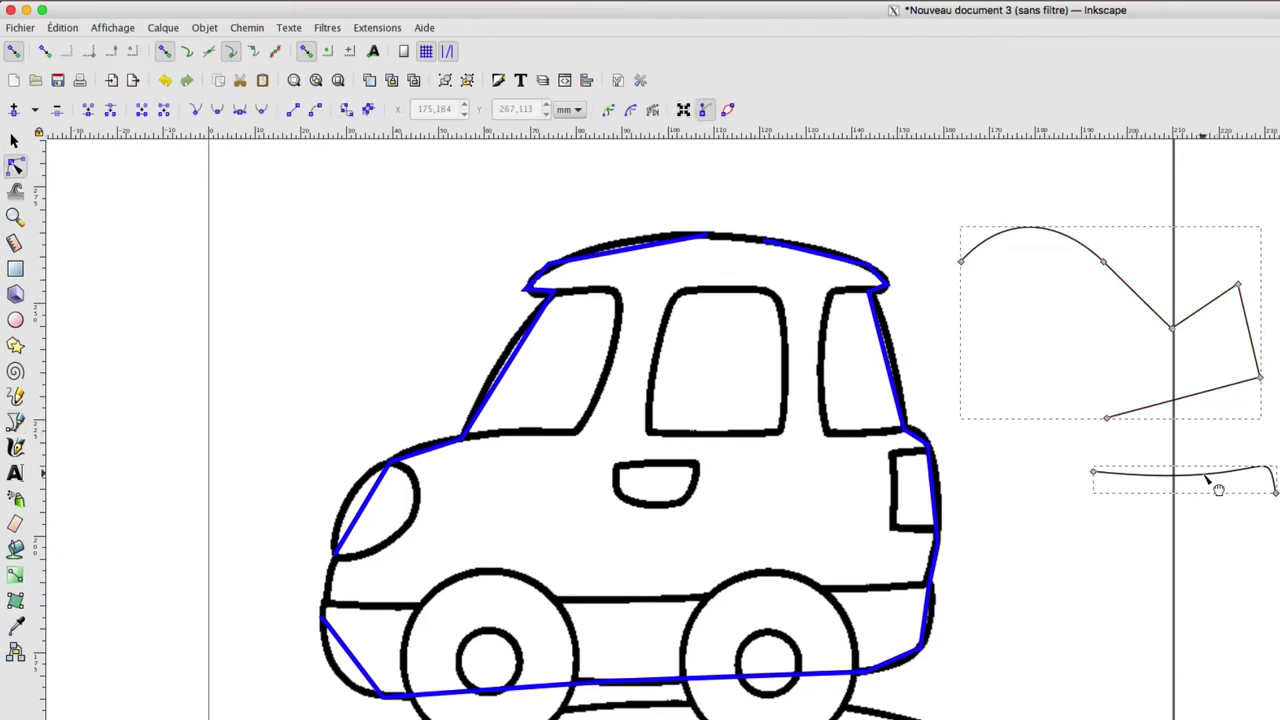
{"action": "left_click_drag", "start_coordinate": [1052, 386], "coordinate": [1136, 532]}
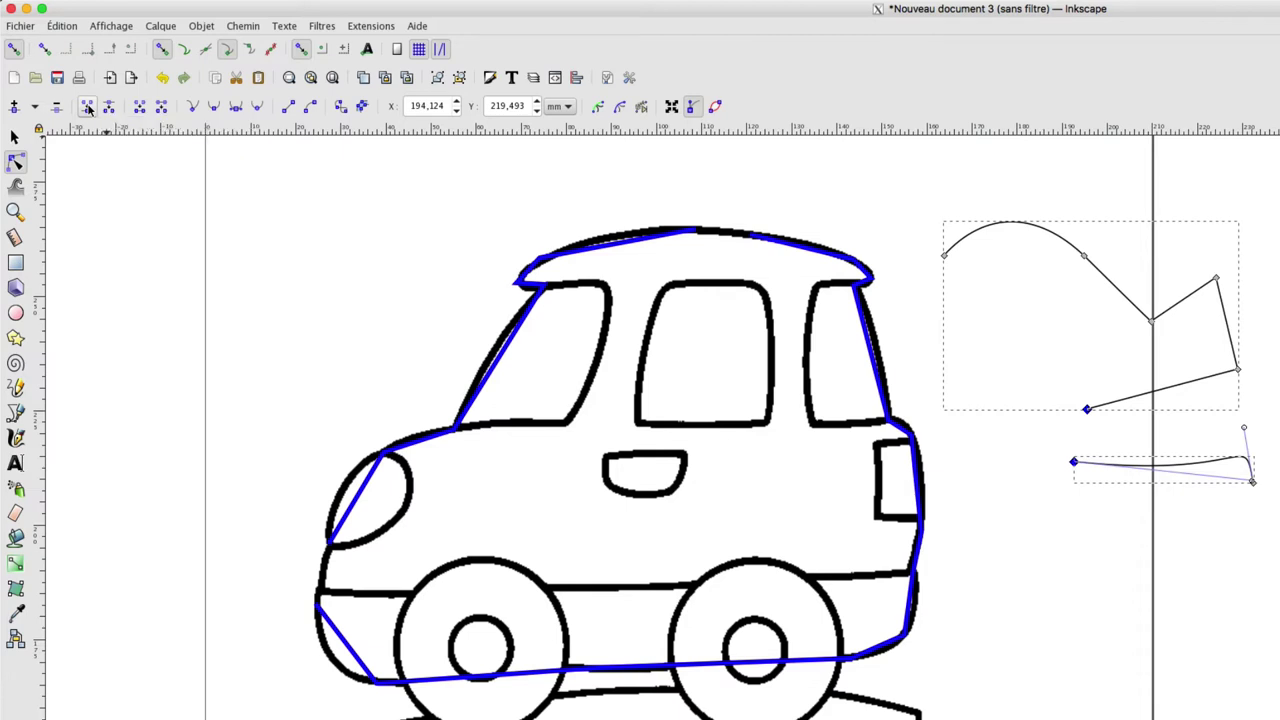
Step: Join the two endpoints into one node, break it again, and drag the freed end node lower
{"action": "left_click", "coordinate": [88, 108]}
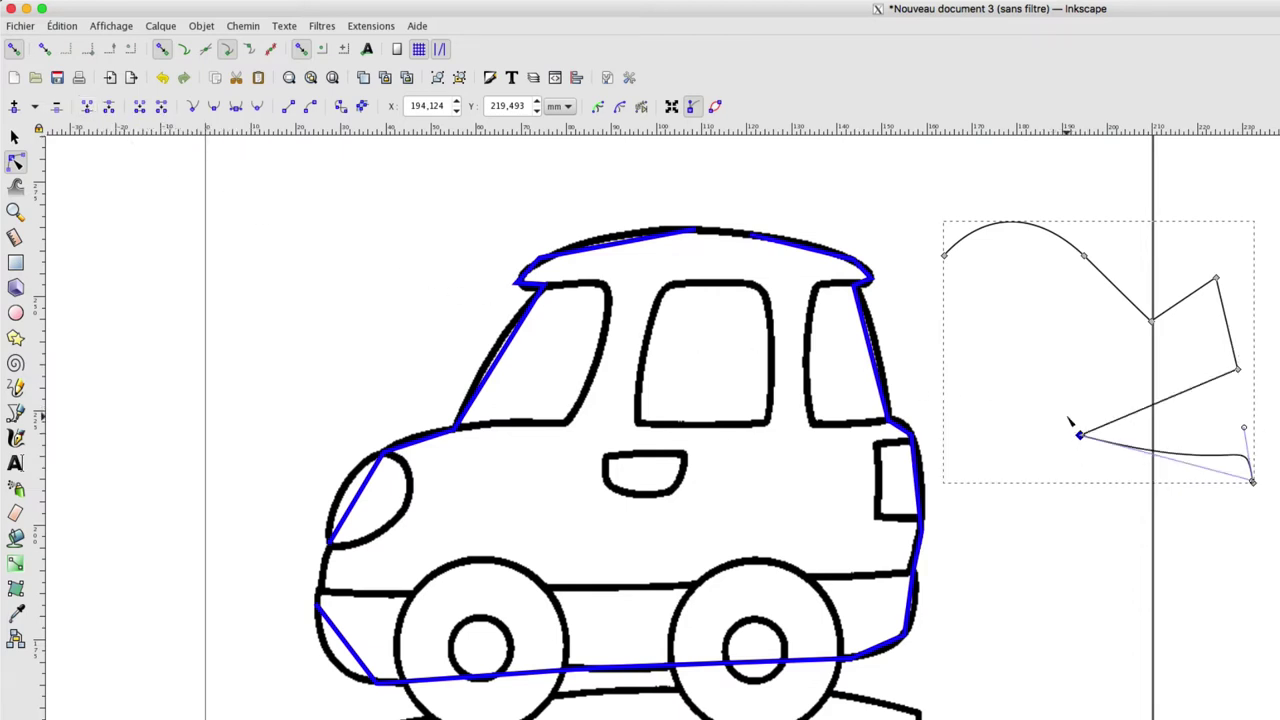
{"action": "left_click_drag", "start_coordinate": [1060, 410], "coordinate": [1112, 474]}
{"action": "left_click_drag", "start_coordinate": [1044, 405], "coordinate": [1105, 478]}
{"action": "left_click", "coordinate": [110, 107]}
{"action": "mouse_move", "coordinate": [1080, 436]}
{"action": "left_mouse_down"}
{"action": "mouse_move", "coordinate": [1086, 474]}
{"action": "mouse_move", "coordinate": [1084, 462]}
{"action": "left_mouse_up"}
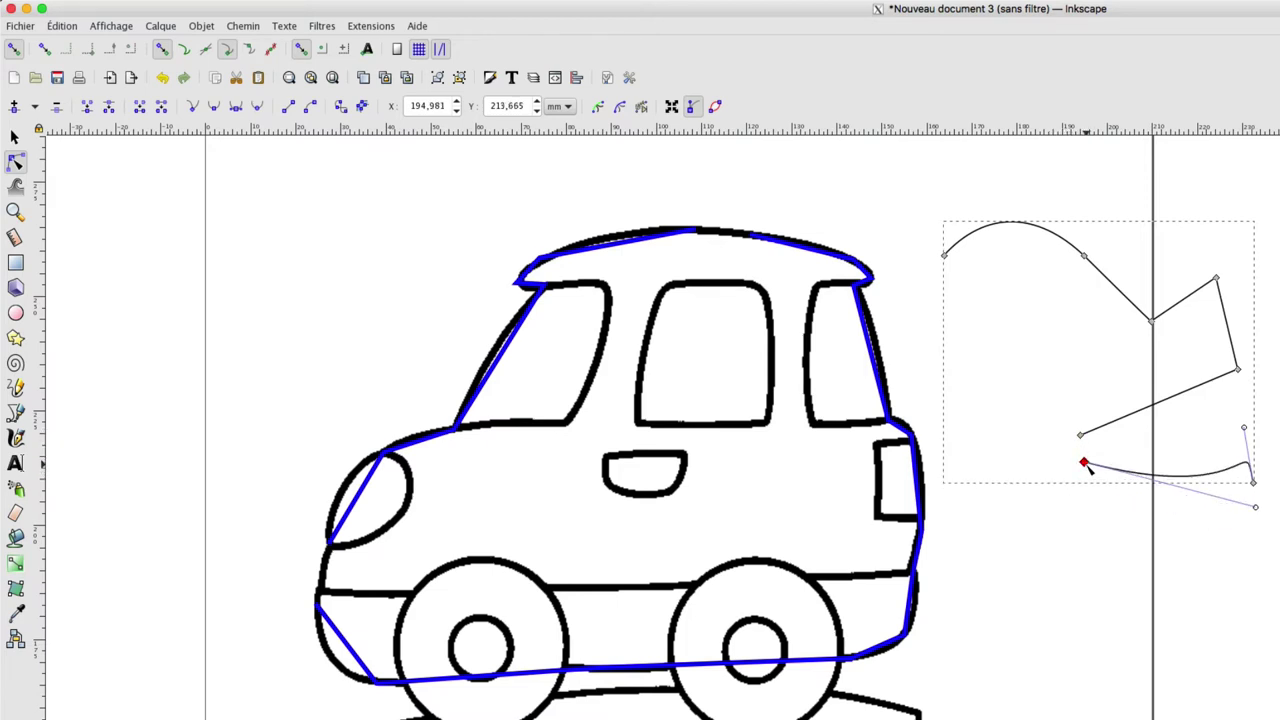
{"action": "left_click_drag", "start_coordinate": [1086, 464], "coordinate": [1083, 486]}
Step: Connect the two loose end nodes with a segment, then delete that segment again
{"action": "left_click_drag", "start_coordinate": [1044, 400], "coordinate": [1115, 538]}
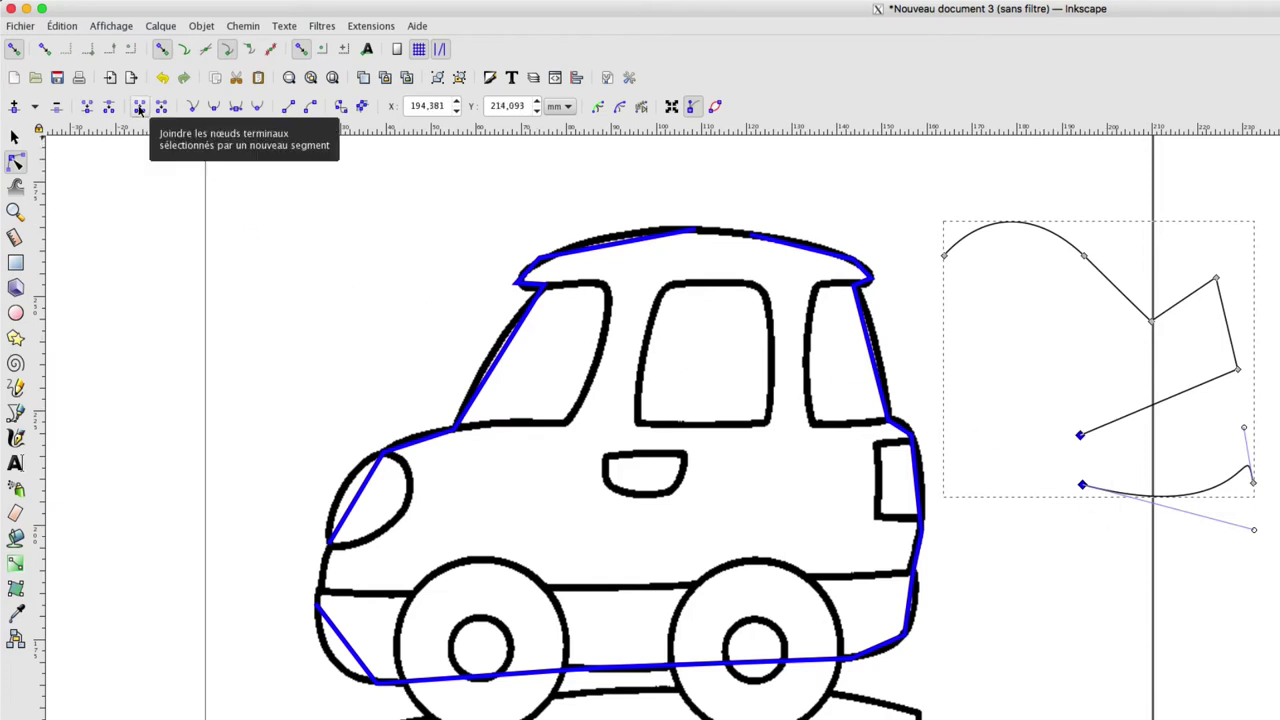
{"action": "left_click", "coordinate": [139, 109]}
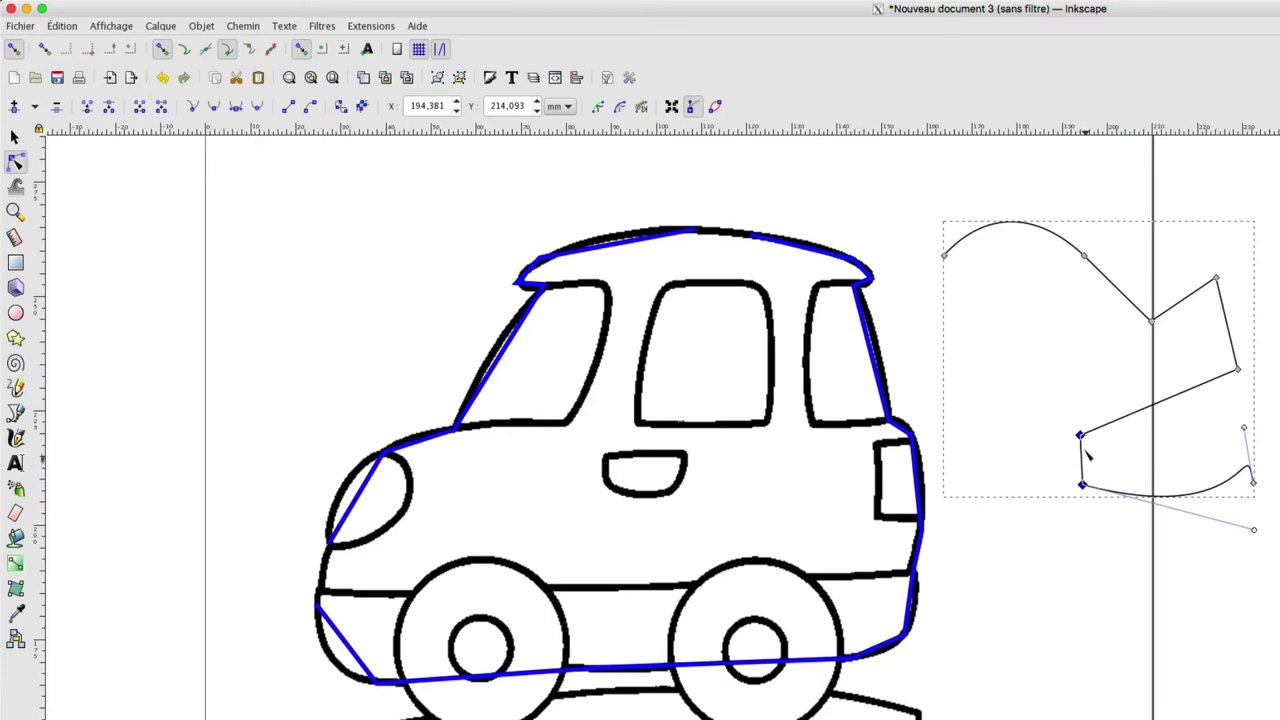
{"action": "left_click_drag", "start_coordinate": [1049, 393], "coordinate": [1149, 580]}
{"action": "left_click", "coordinate": [162, 108]}
{"action": "left_click", "coordinate": [1216, 278]}
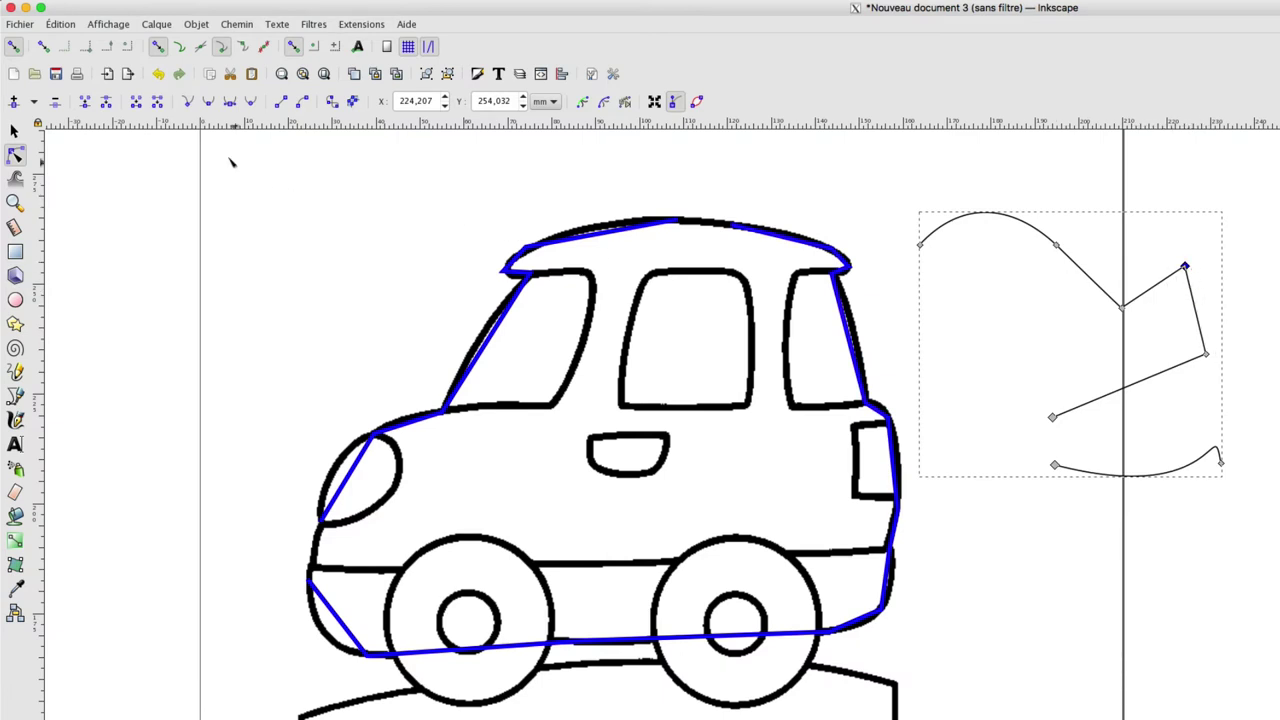
Step: Make the upper-right corner node smooth and adjust its two curve handles
{"action": "left_click", "coordinate": [209, 105]}
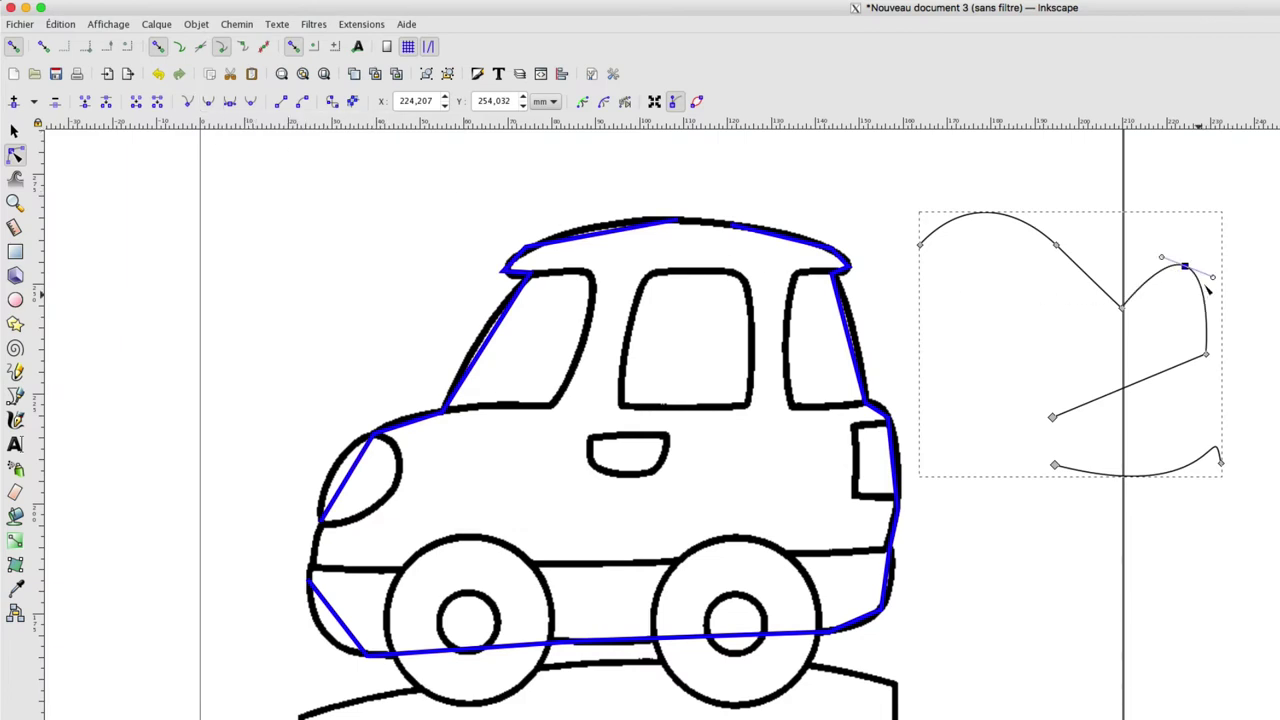
{"action": "left_click_drag", "start_coordinate": [1214, 280], "coordinate": [1266, 316]}
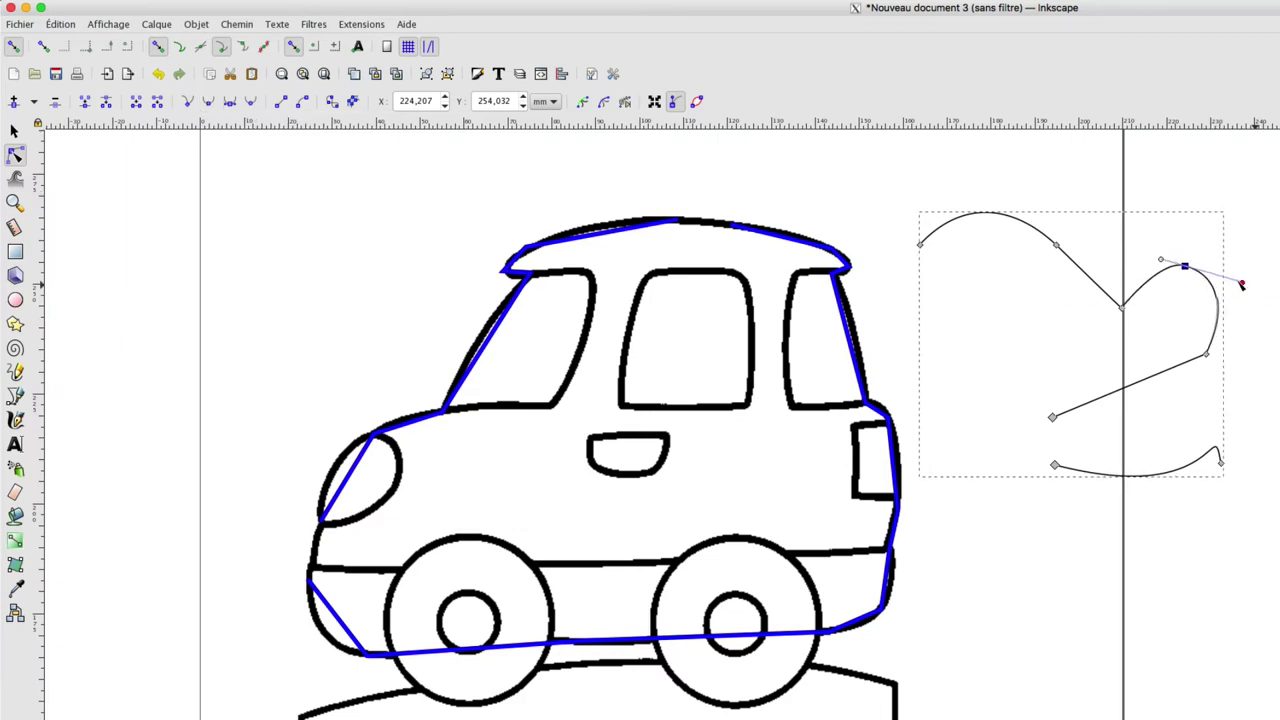
{"action": "left_click", "coordinate": [1128, 240]}
{"action": "left_click", "coordinate": [1185, 267]}
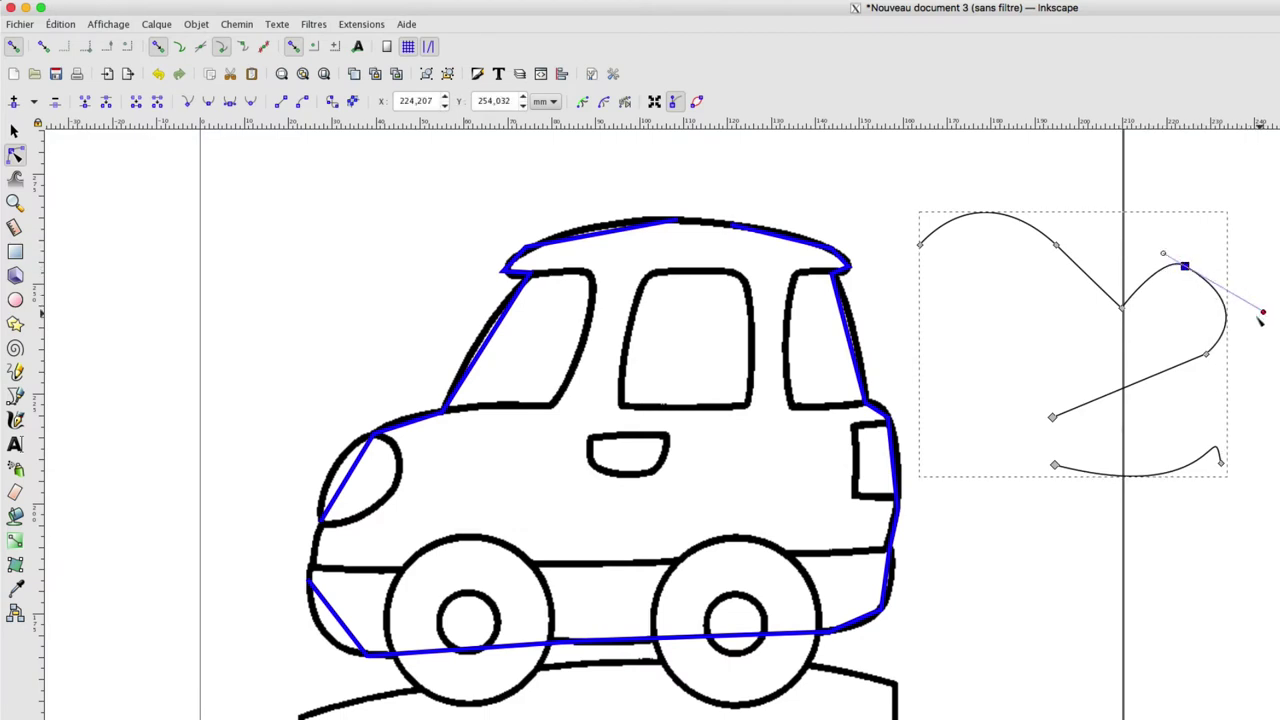
{"action": "left_click_drag", "start_coordinate": [1262, 315], "coordinate": [1221, 305]}
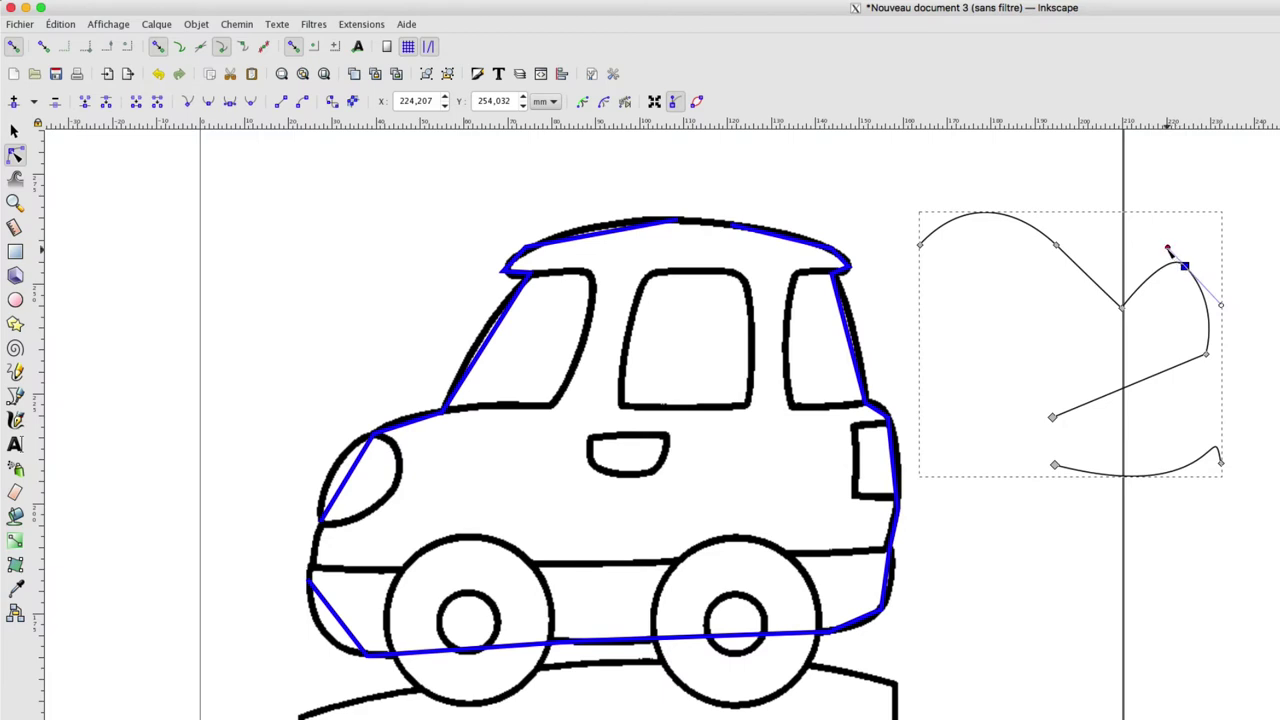
{"action": "left_click_drag", "start_coordinate": [1168, 250], "coordinate": [1155, 245]}
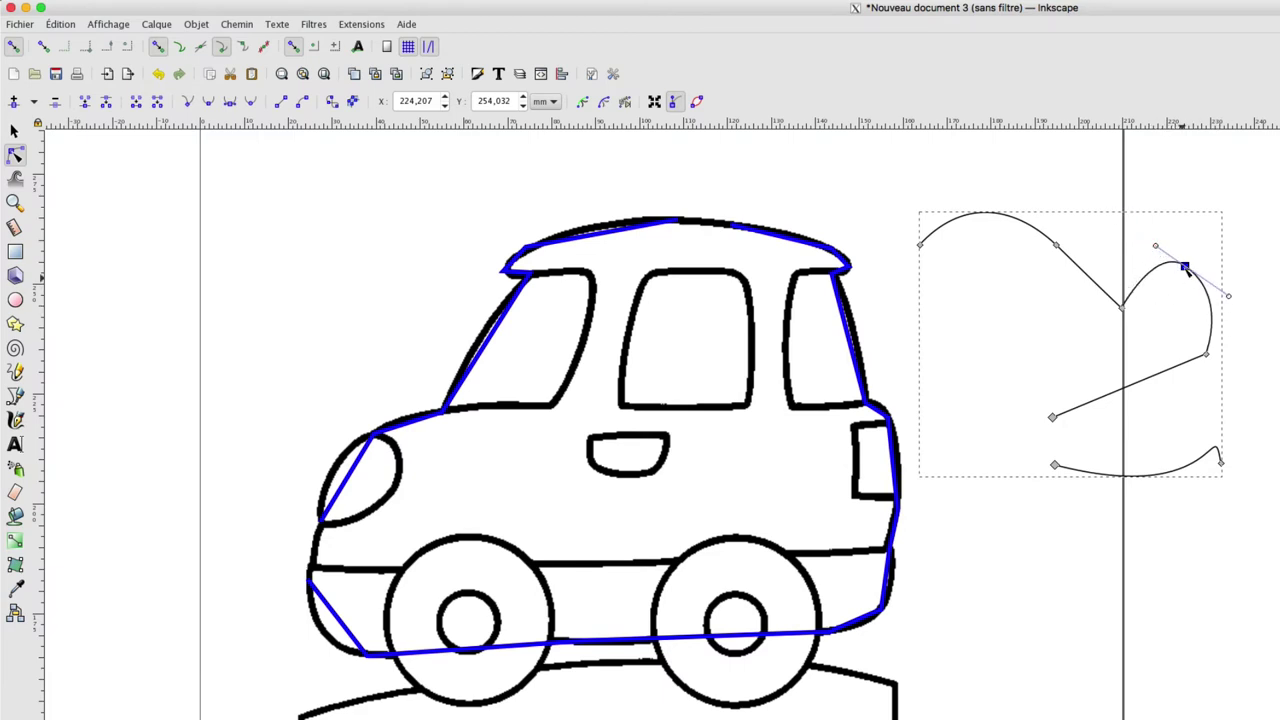
Step: Switch that node to symmetric, reshape the curve, then make it auto-smooth
{"action": "left_click", "coordinate": [232, 105]}
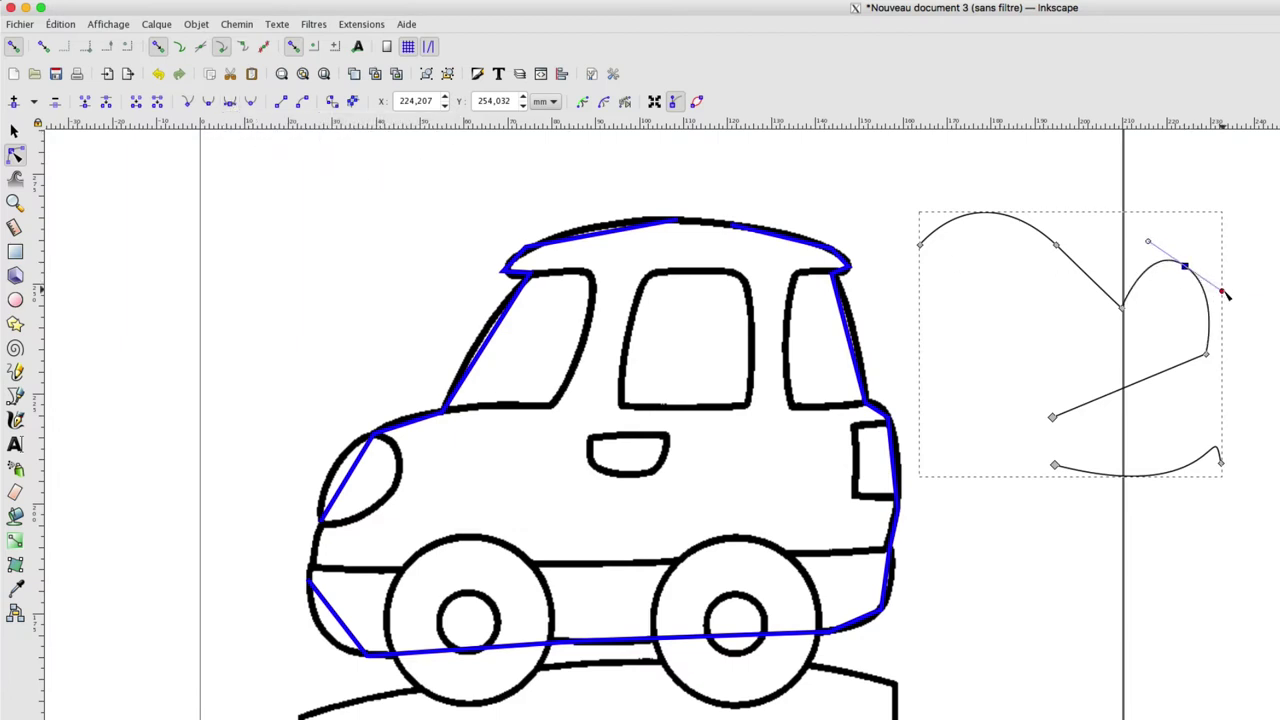
{"action": "left_click_drag", "start_coordinate": [1222, 293], "coordinate": [1238, 305]}
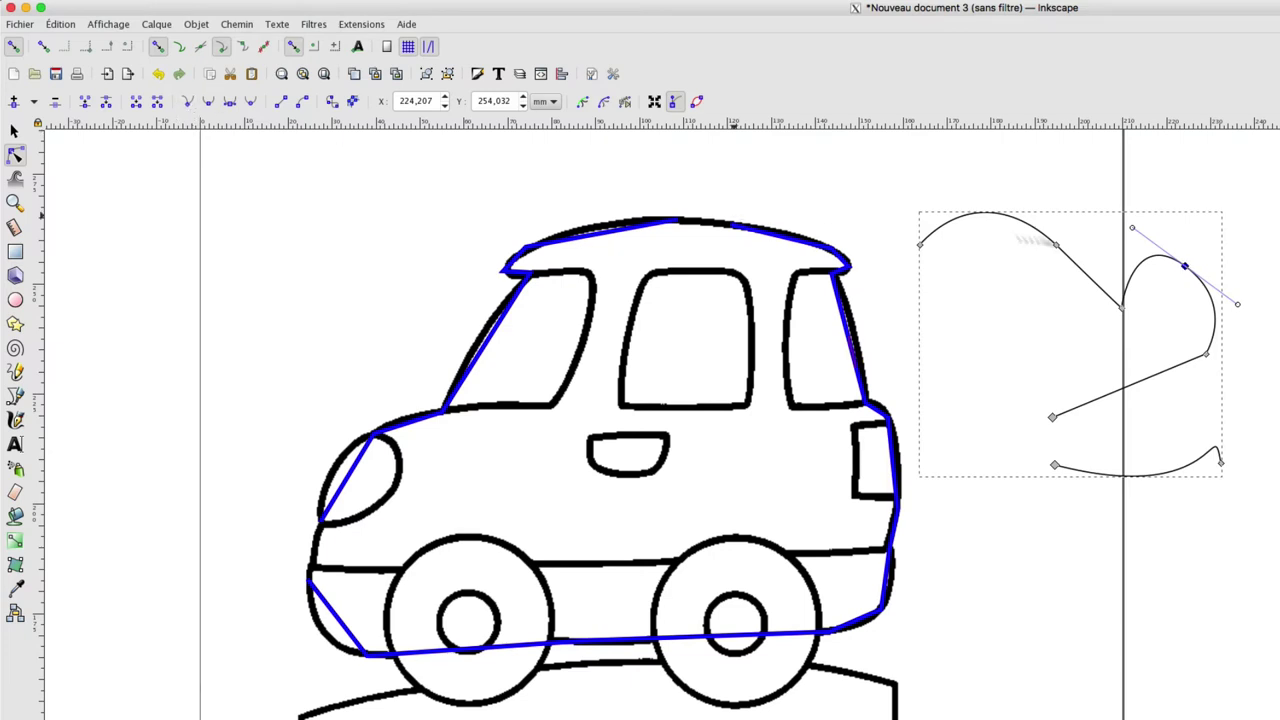
{"action": "mouse_move", "coordinate": [1238, 306]}
{"action": "left_mouse_down"}
{"action": "mouse_move", "coordinate": [1190, 329]}
{"action": "mouse_move", "coordinate": [1253, 312]}
{"action": "left_mouse_up"}
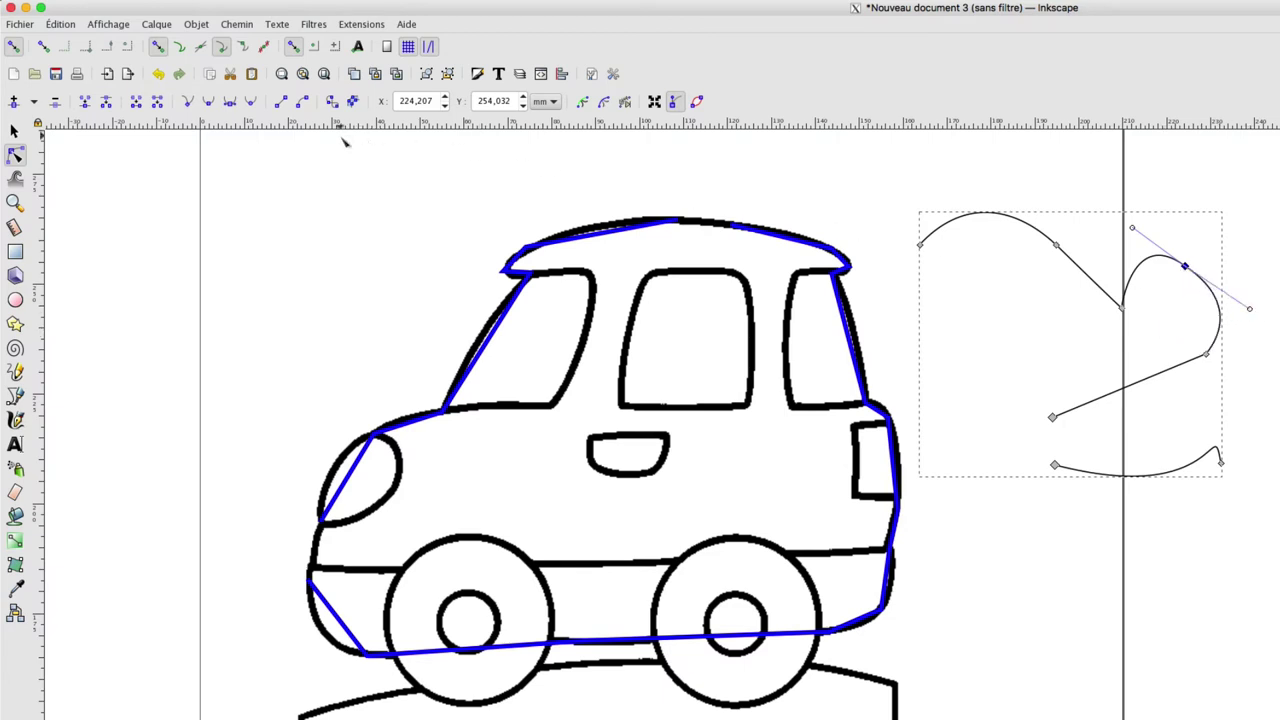
{"action": "left_click", "coordinate": [250, 102]}
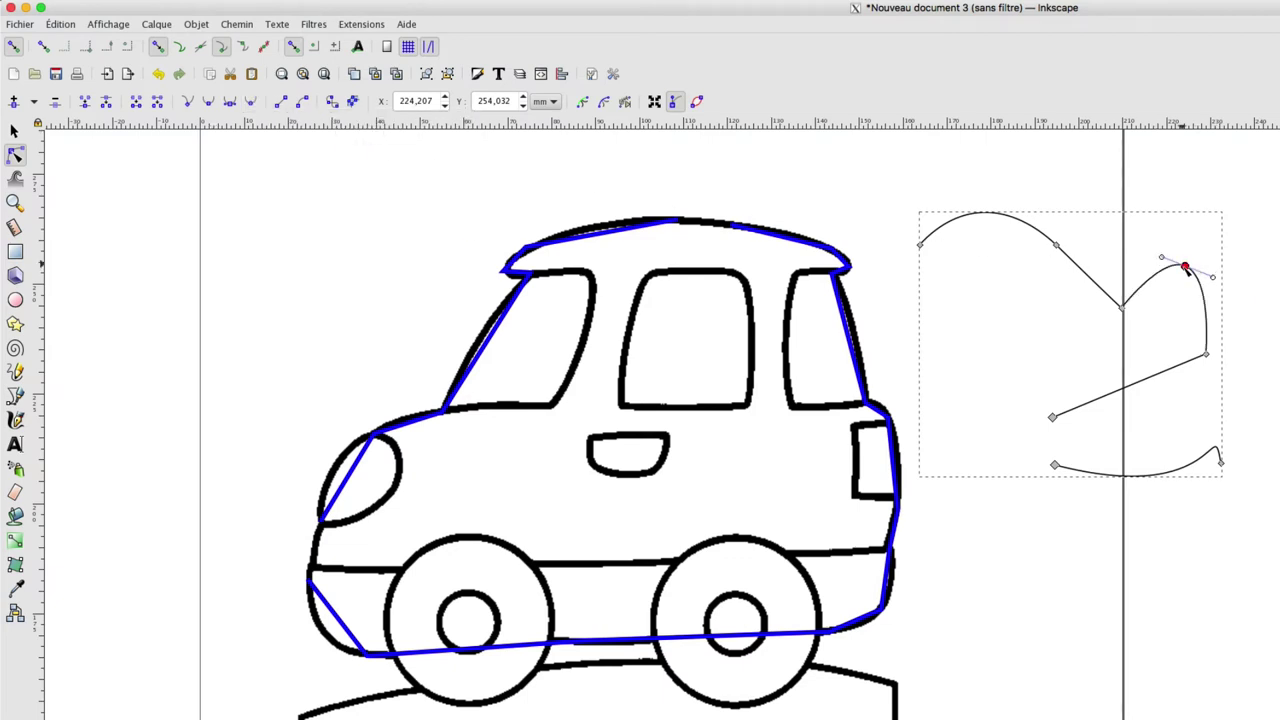
{"action": "mouse_move", "coordinate": [1185, 268]}
{"action": "left_mouse_down"}
{"action": "mouse_move", "coordinate": [1178, 306]}
{"action": "mouse_move", "coordinate": [1193, 266]}
{"action": "mouse_move", "coordinate": [1233, 289]}
{"action": "left_mouse_up"}
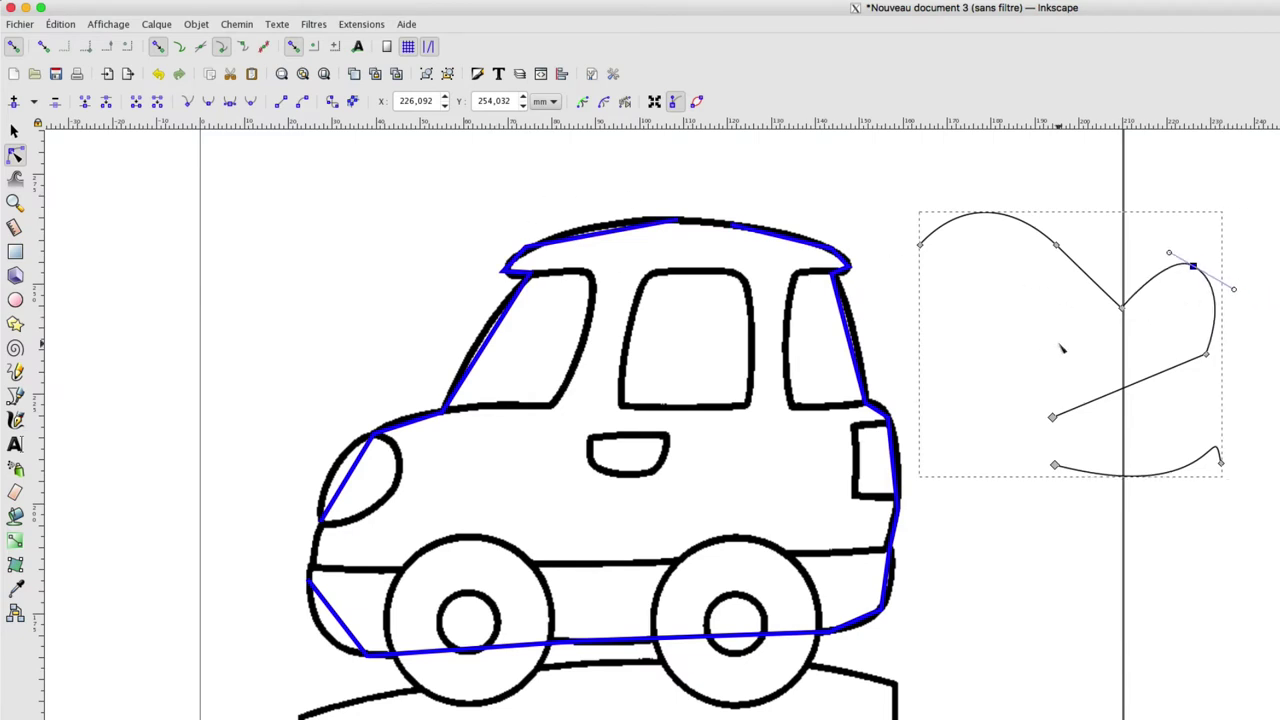
Step: Turn the right-hand segment into a straight line, then back into a curve bulging right
{"action": "left_click_drag", "start_coordinate": [1181, 235], "coordinate": [1248, 390]}
{"action": "left_click", "coordinate": [281, 106]}
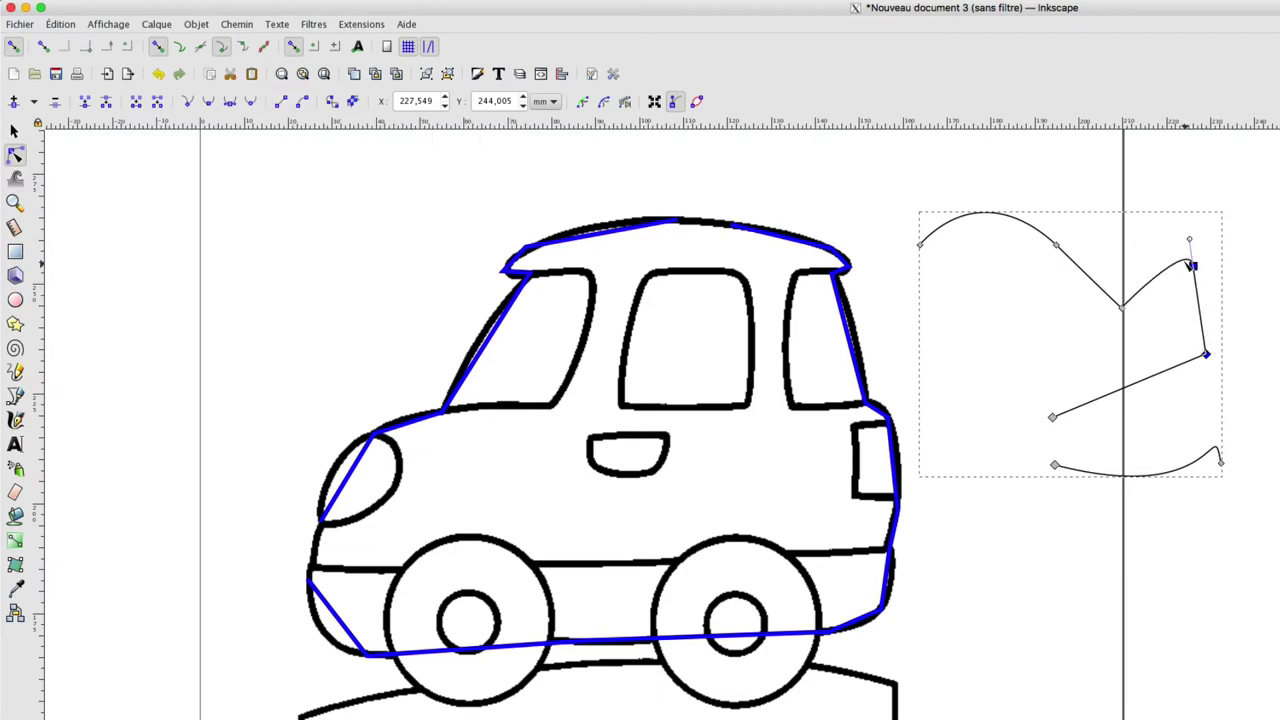
{"action": "left_click_drag", "start_coordinate": [1177, 232], "coordinate": [1262, 408]}
{"action": "left_click", "coordinate": [303, 101]}
{"action": "left_click_drag", "start_coordinate": [1204, 320], "coordinate": [1238, 316]}
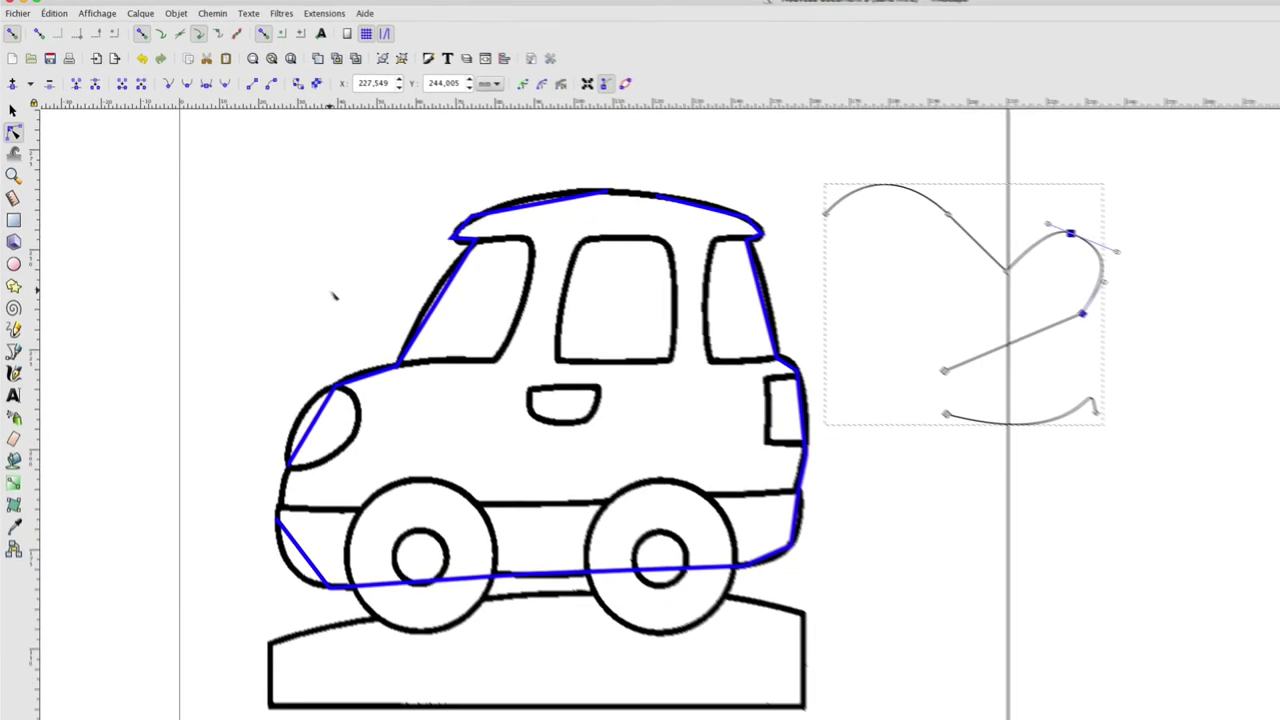
Step: Draw an ellipse below the practice path, convert it to a path, and reshape it into an unfilled egg
{"action": "left_click", "coordinate": [14, 262]}
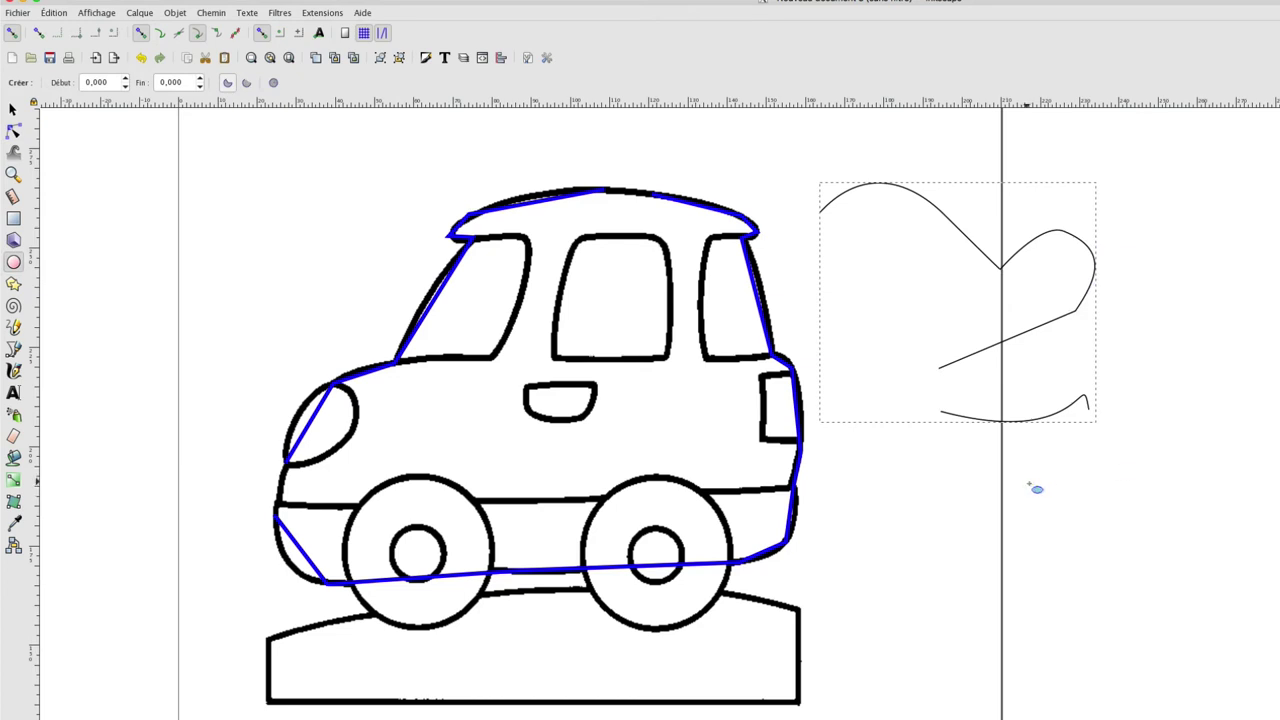
{"action": "left_click_drag", "start_coordinate": [1093, 493], "coordinate": [1178, 590]}
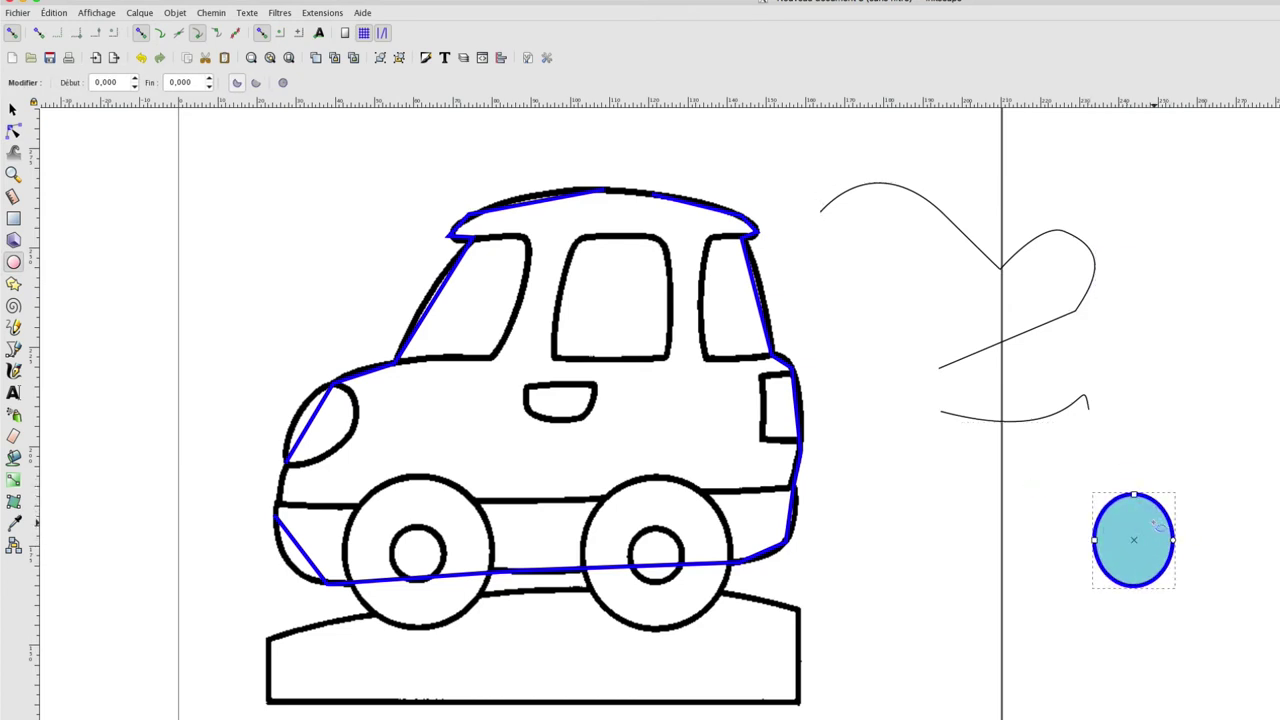
{"action": "left_click", "coordinate": [14, 131]}
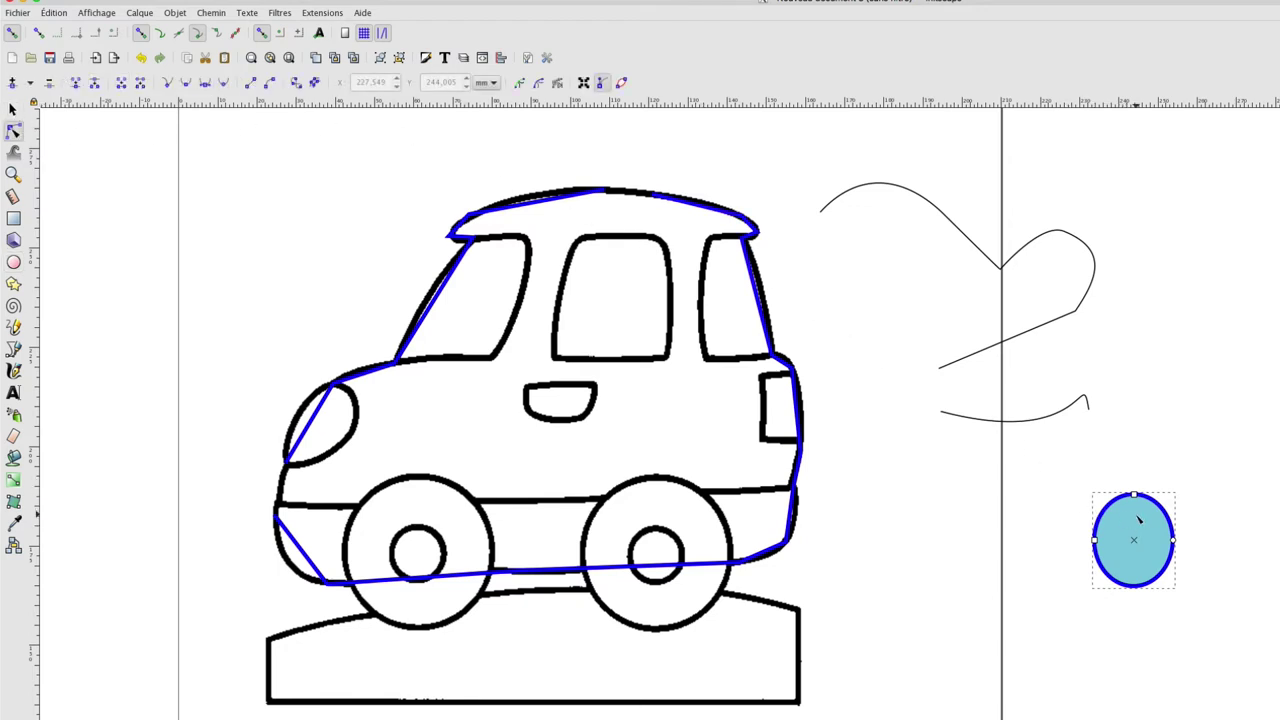
{"action": "left_click", "coordinate": [222, 14]}
{"action": "left_click", "coordinate": [245, 30]}
{"action": "mouse_move", "coordinate": [1135, 496]}
{"action": "left_mouse_down"}
{"action": "mouse_move", "coordinate": [1136, 560]}
{"action": "mouse_move", "coordinate": [1133, 483]}
{"action": "left_mouse_up"}
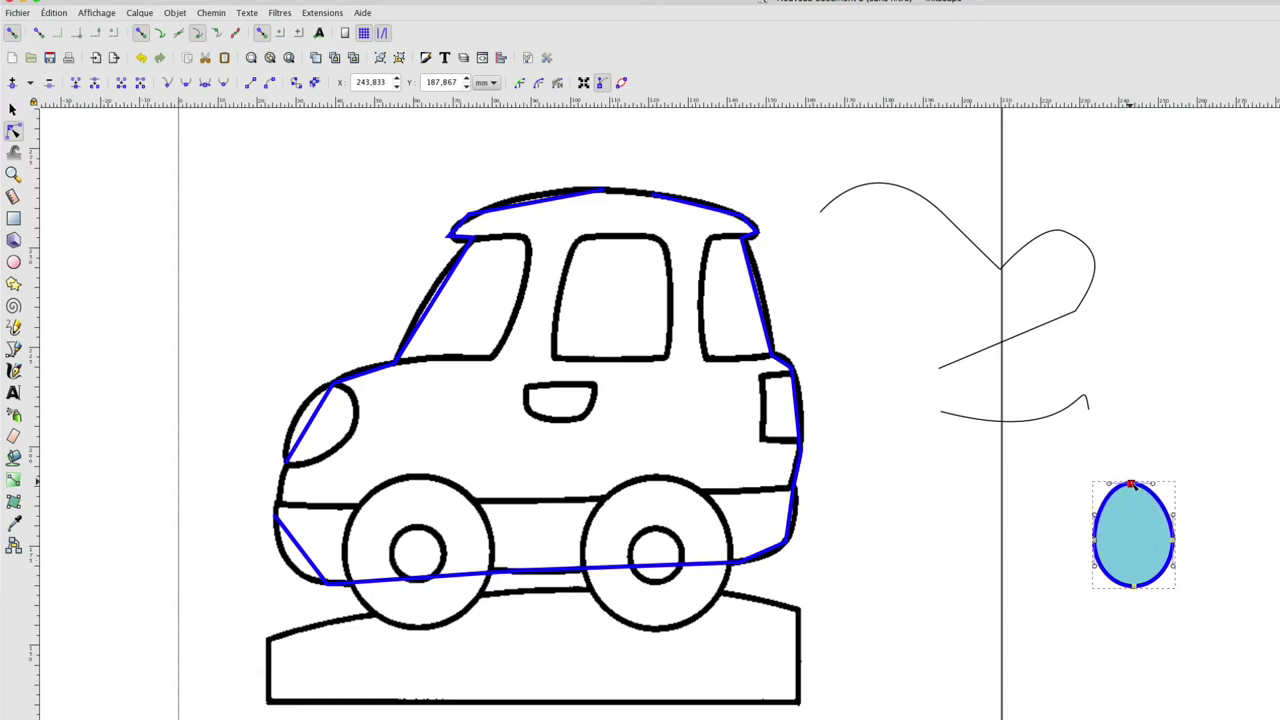
{"action": "left_click", "coordinate": [314, 82]}
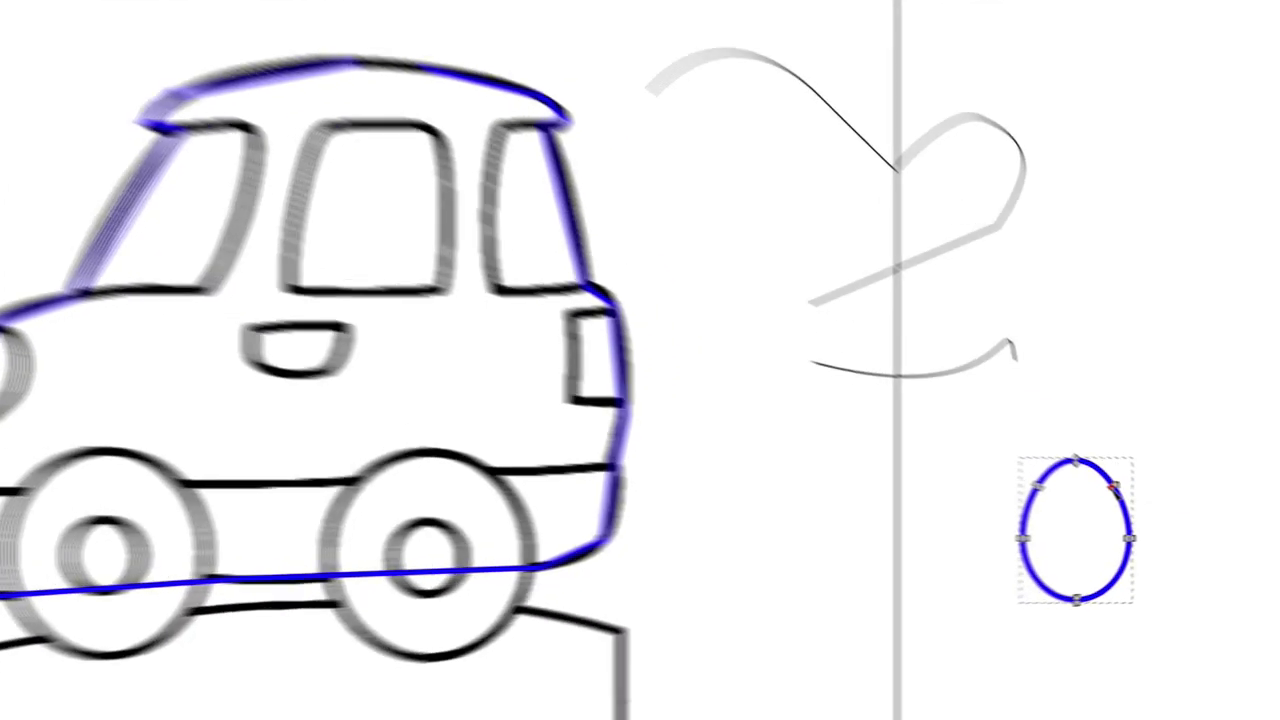
Step: Drag the egg's upper-right segment and node outward to form a small blue lobe
{"action": "left_click_drag", "start_coordinate": [1162, 505], "coordinate": [1169, 501]}
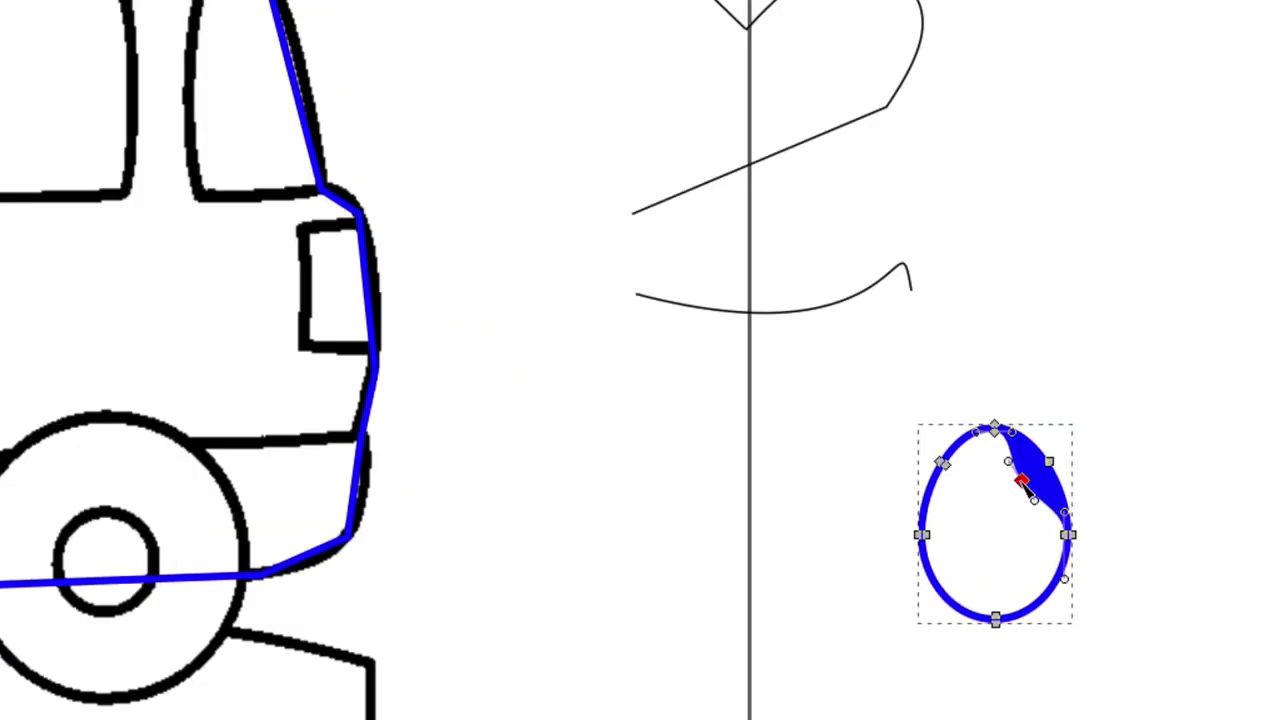
{"action": "left_click_drag", "start_coordinate": [1062, 462], "coordinate": [1072, 455]}
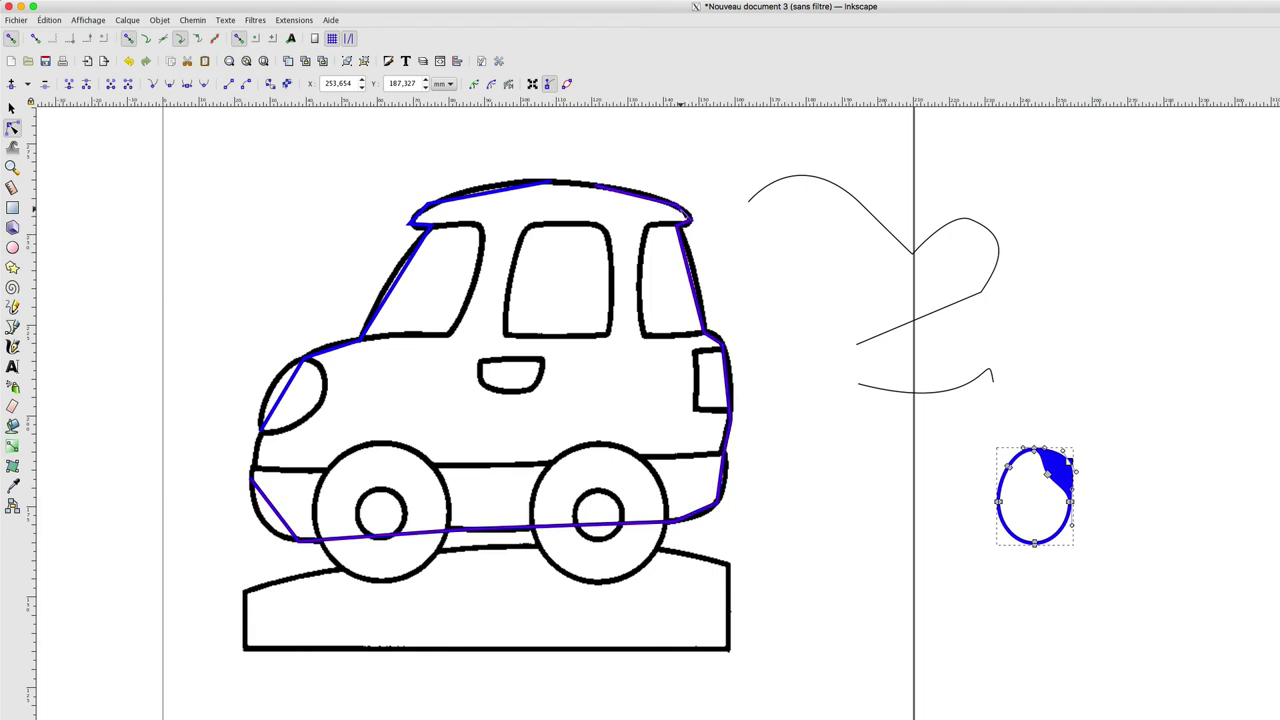
{"action": "left_click", "coordinate": [686, 216]}
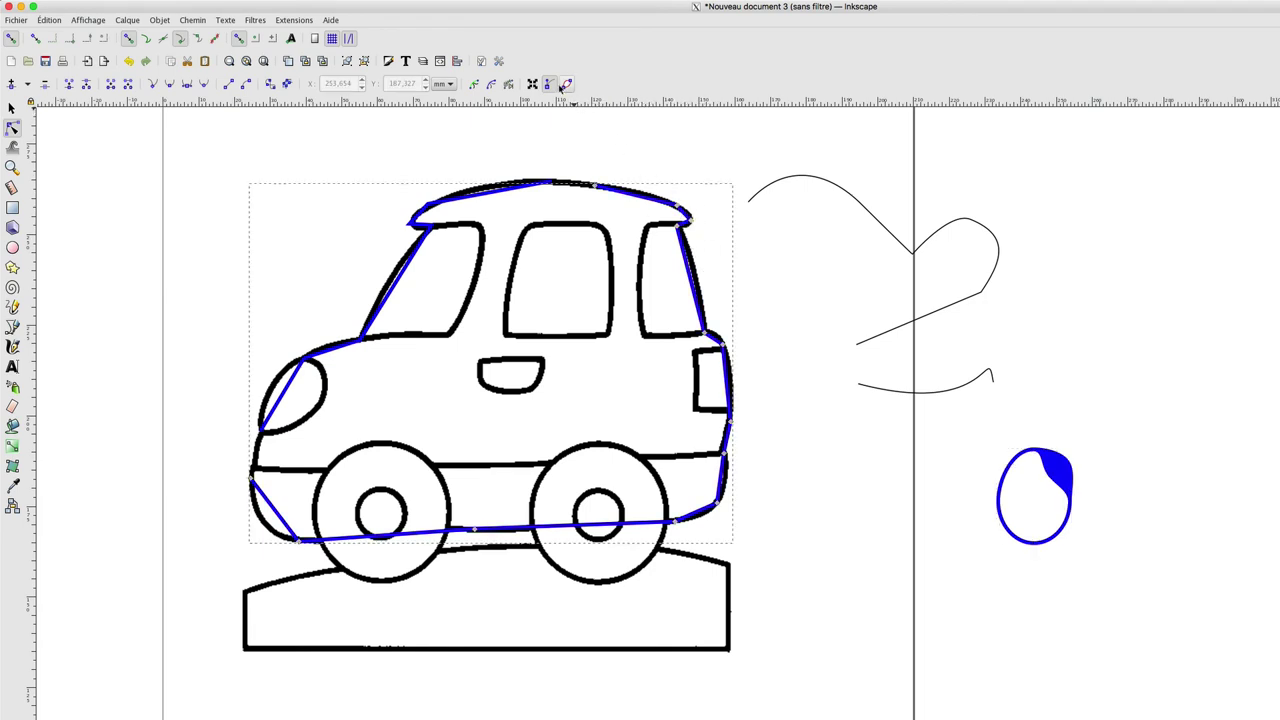
Step: Delete a roof node, then add a curved node on the windshield segment, placed on the outline
{"action": "left_click", "coordinate": [595, 185]}
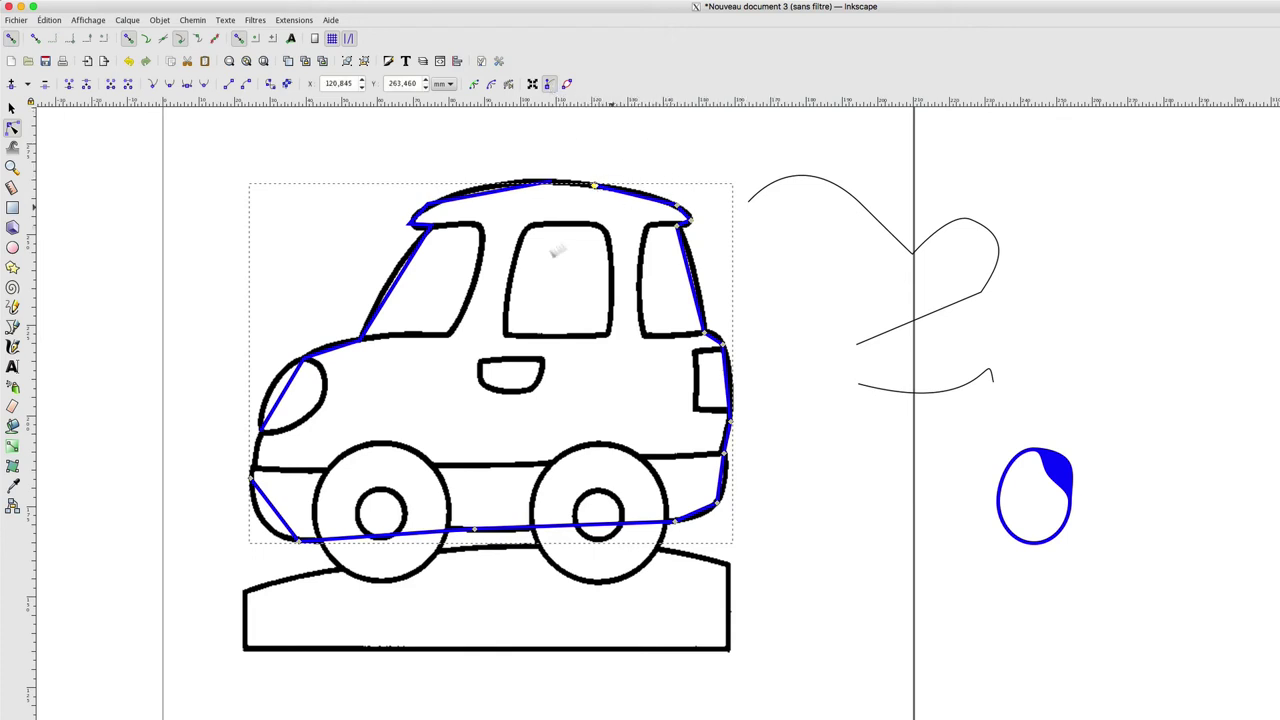
{"action": "key", "text": "Delete"}
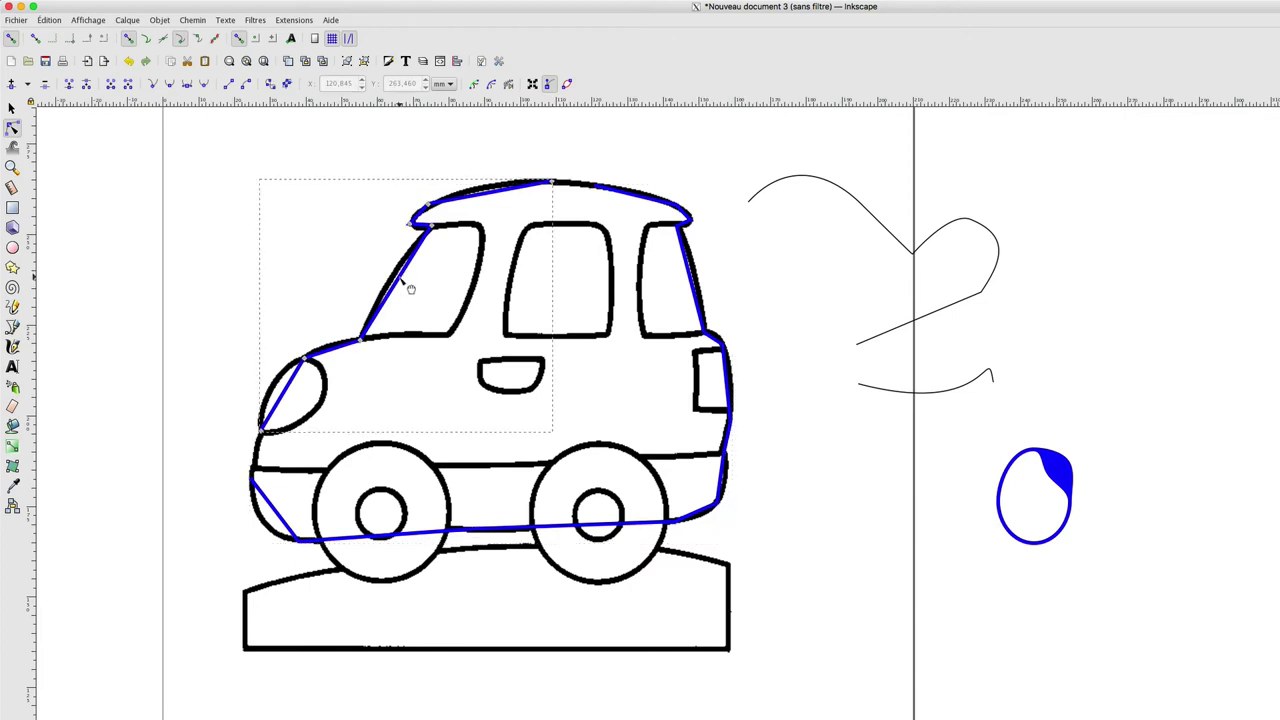
{"action": "double_click", "coordinate": [401, 280]}
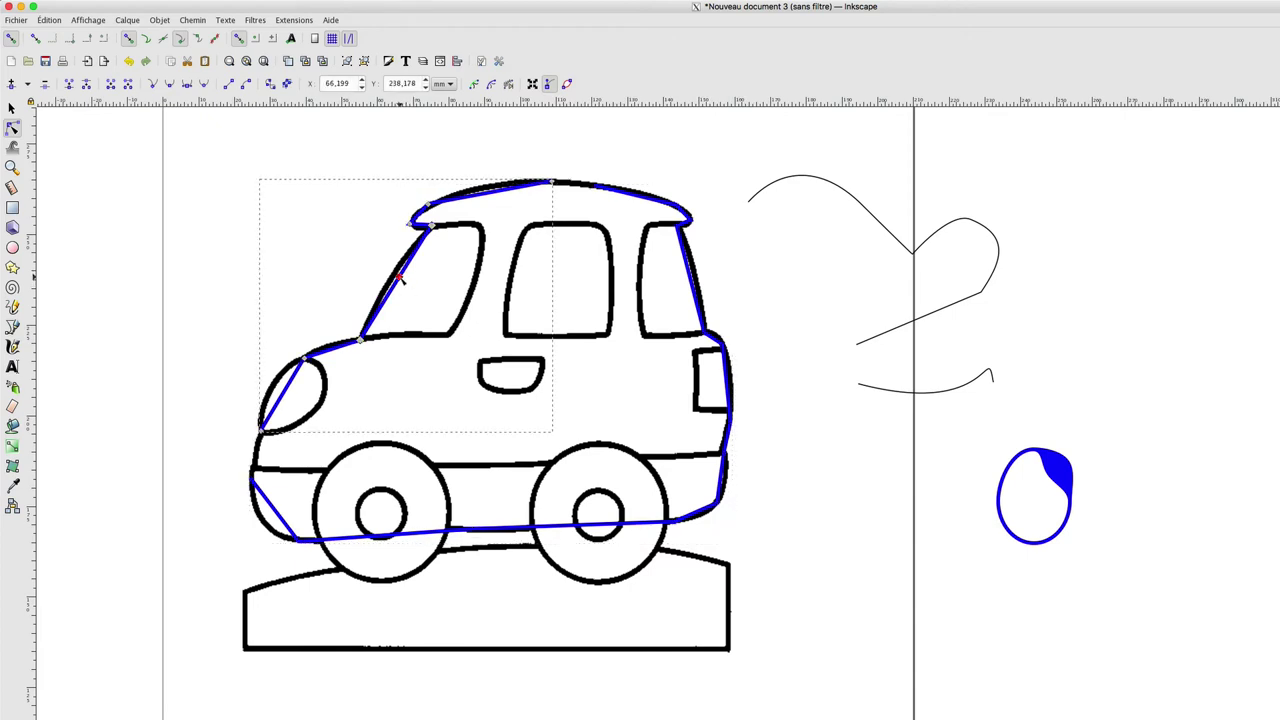
{"action": "left_click_drag", "start_coordinate": [401, 280], "coordinate": [377, 261]}
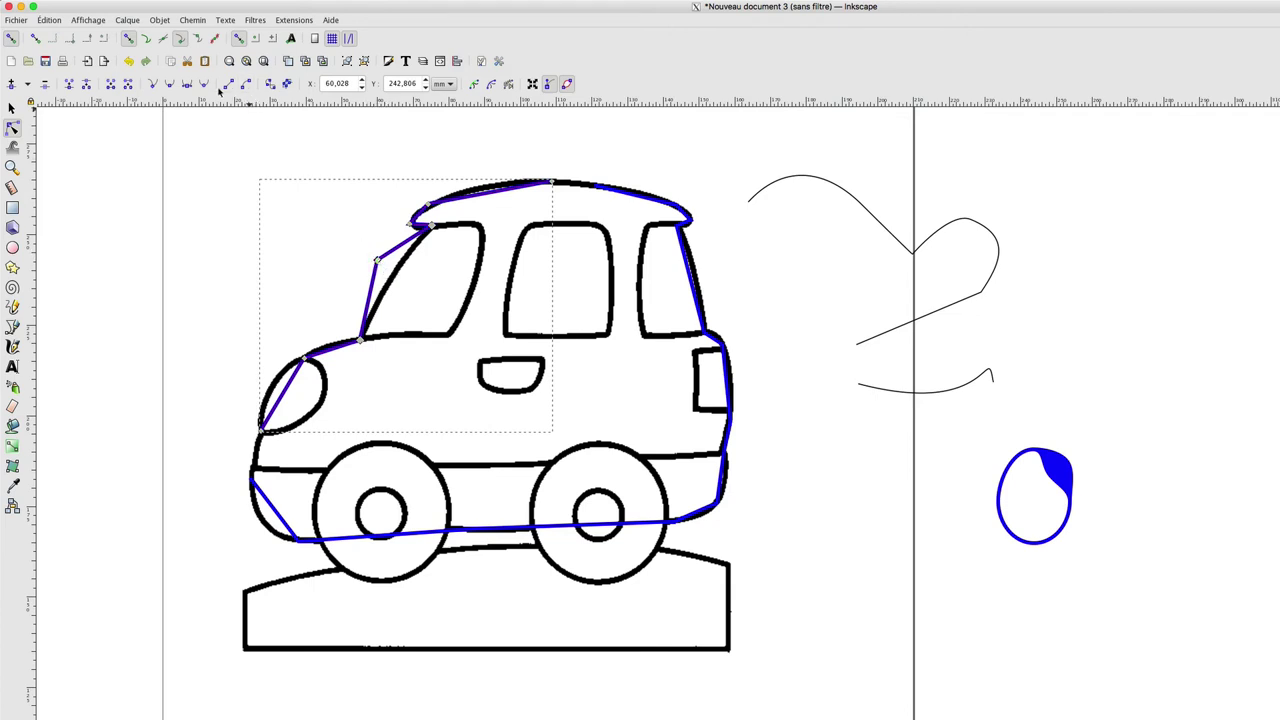
{"action": "left_click", "coordinate": [187, 83]}
{"action": "left_click", "coordinate": [548, 85]}
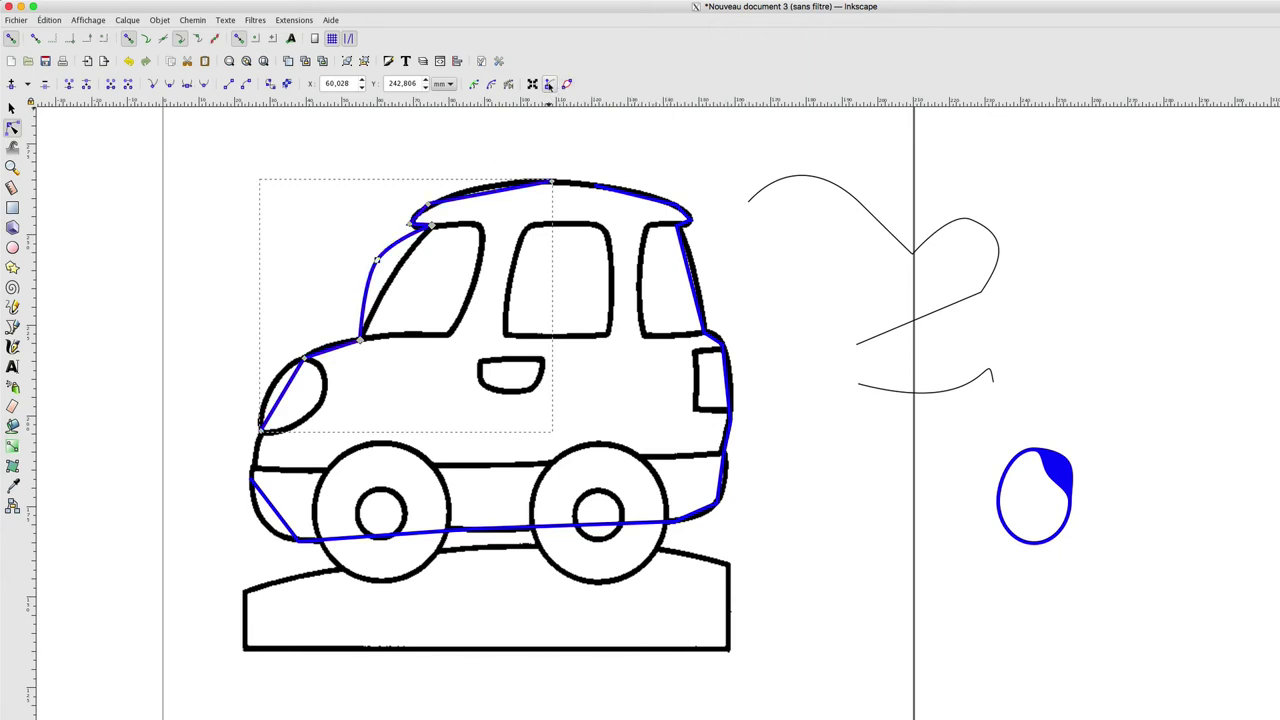
{"action": "left_click", "coordinate": [548, 85]}
Step: Move the headlight, windshield-base and pillar nodes onto the black outline and change the corner node's type
{"action": "mouse_move", "coordinate": [270, 324]}
{"action": "left_mouse_down"}
{"action": "mouse_move", "coordinate": [381, 388]}
{"action": "mouse_move", "coordinate": [350, 370]}
{"action": "left_mouse_up"}
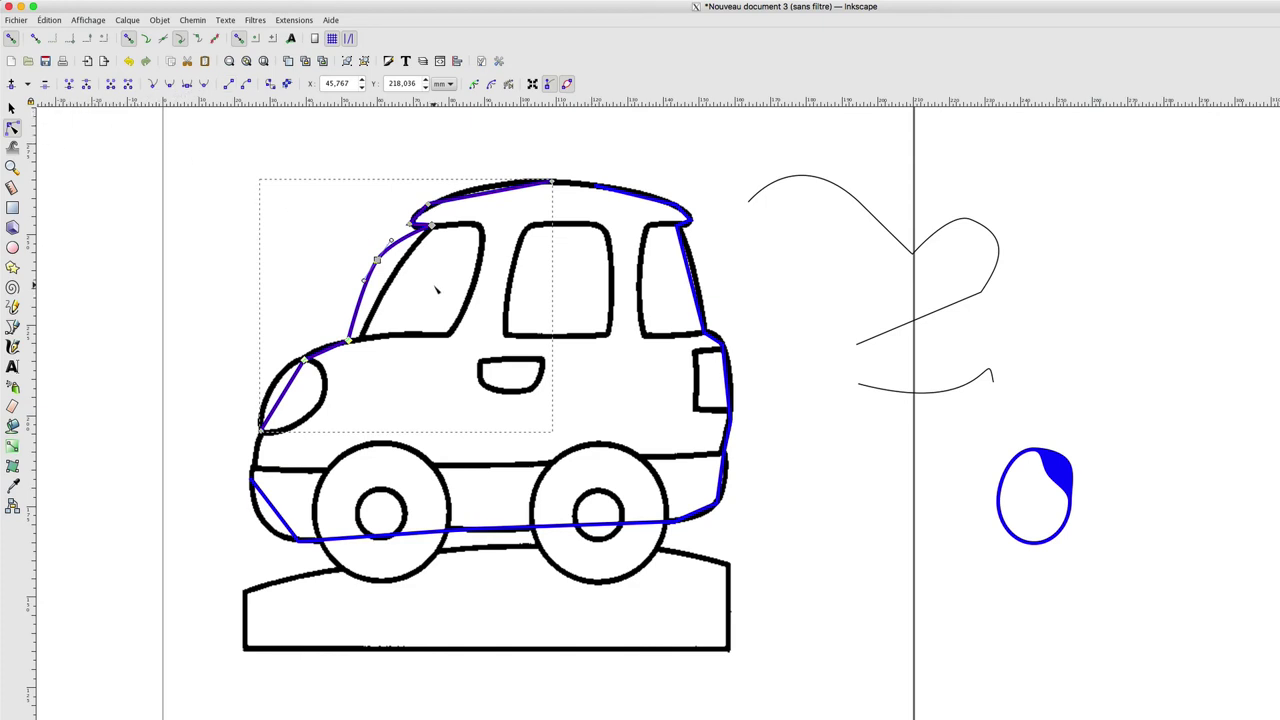
{"action": "left_click", "coordinate": [287, 393]}
{"action": "left_click_drag", "start_coordinate": [287, 393], "coordinate": [272, 384]}
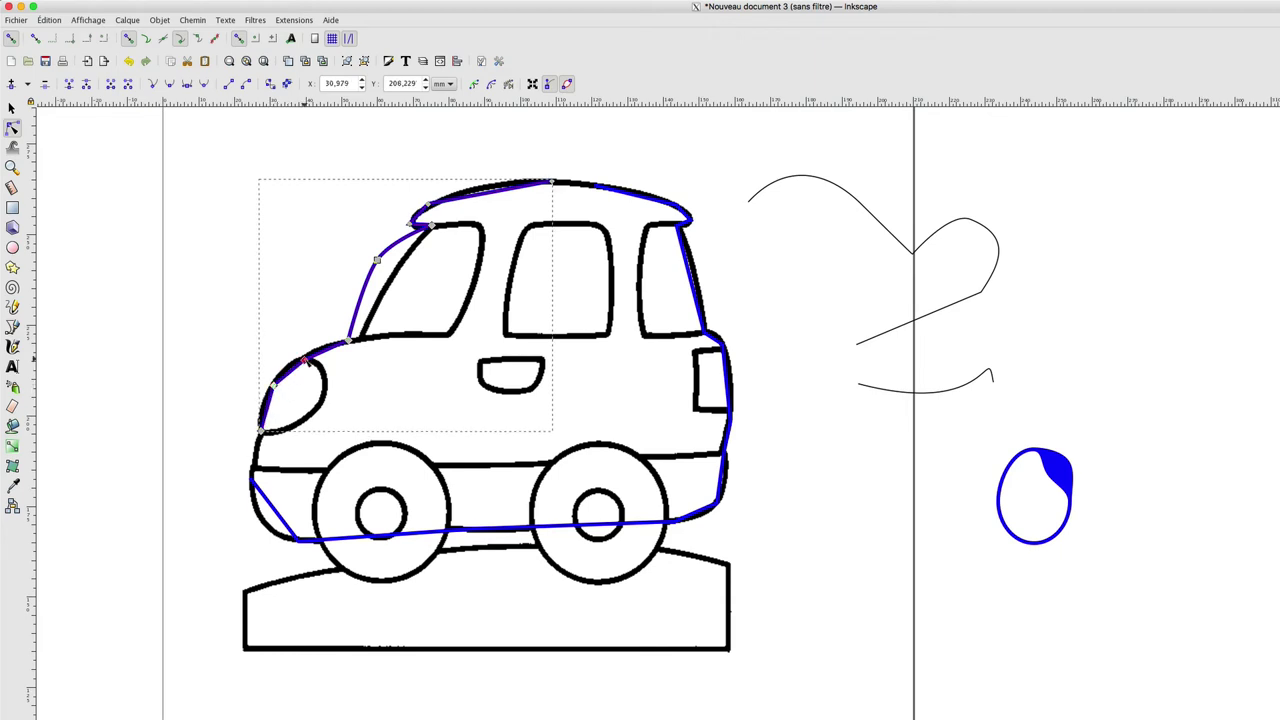
{"action": "left_click_drag", "start_coordinate": [348, 340], "coordinate": [363, 338]}
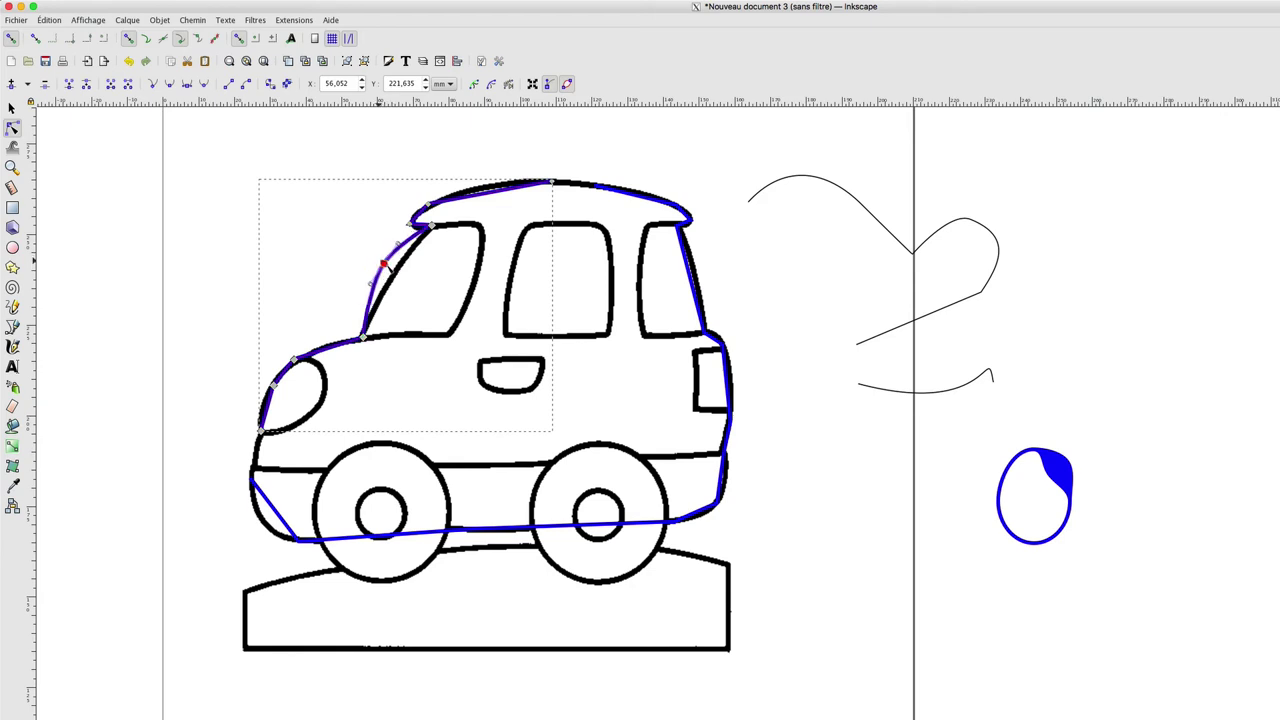
{"action": "left_click_drag", "start_coordinate": [378, 262], "coordinate": [397, 272]}
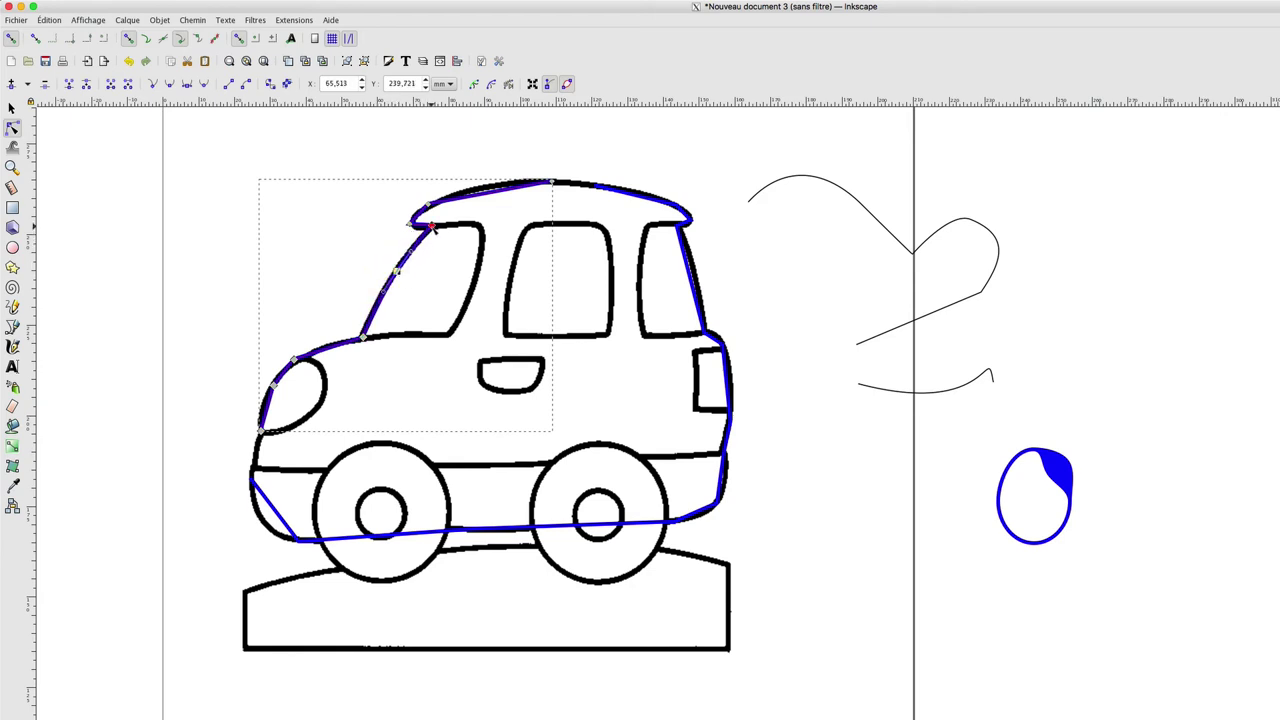
{"action": "left_click", "coordinate": [430, 227]}
{"action": "left_click_drag", "start_coordinate": [410, 224], "coordinate": [405, 229]}
{"action": "left_click", "coordinate": [187, 85]}
{"action": "key", "text": "z"}
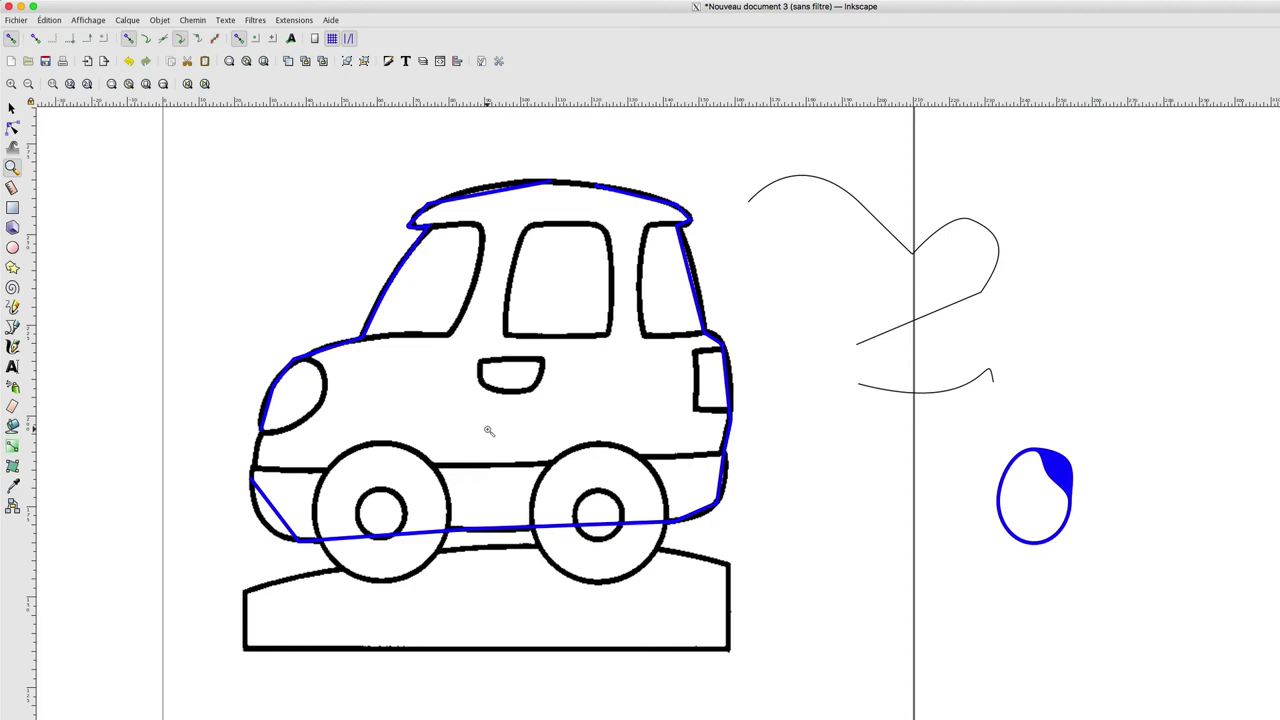
{"action": "left_click", "coordinate": [489, 431], "text": "shift"}
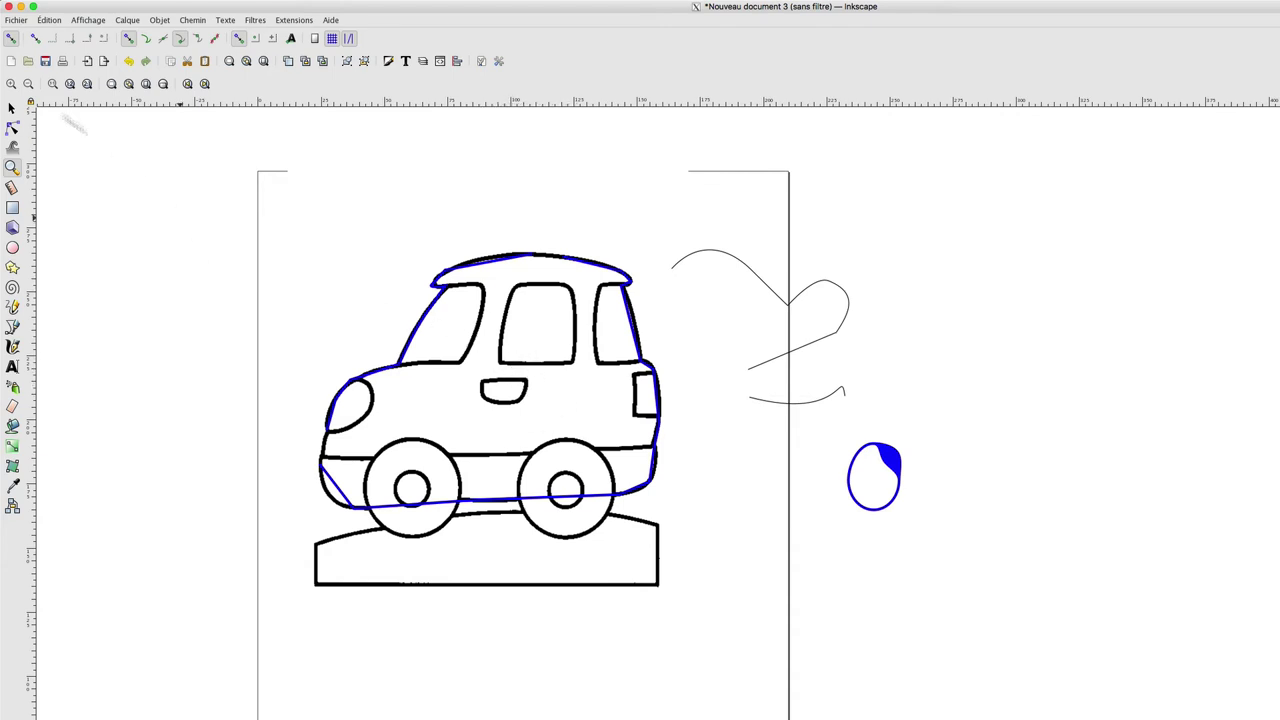
{"action": "left_click", "coordinate": [17, 20]}
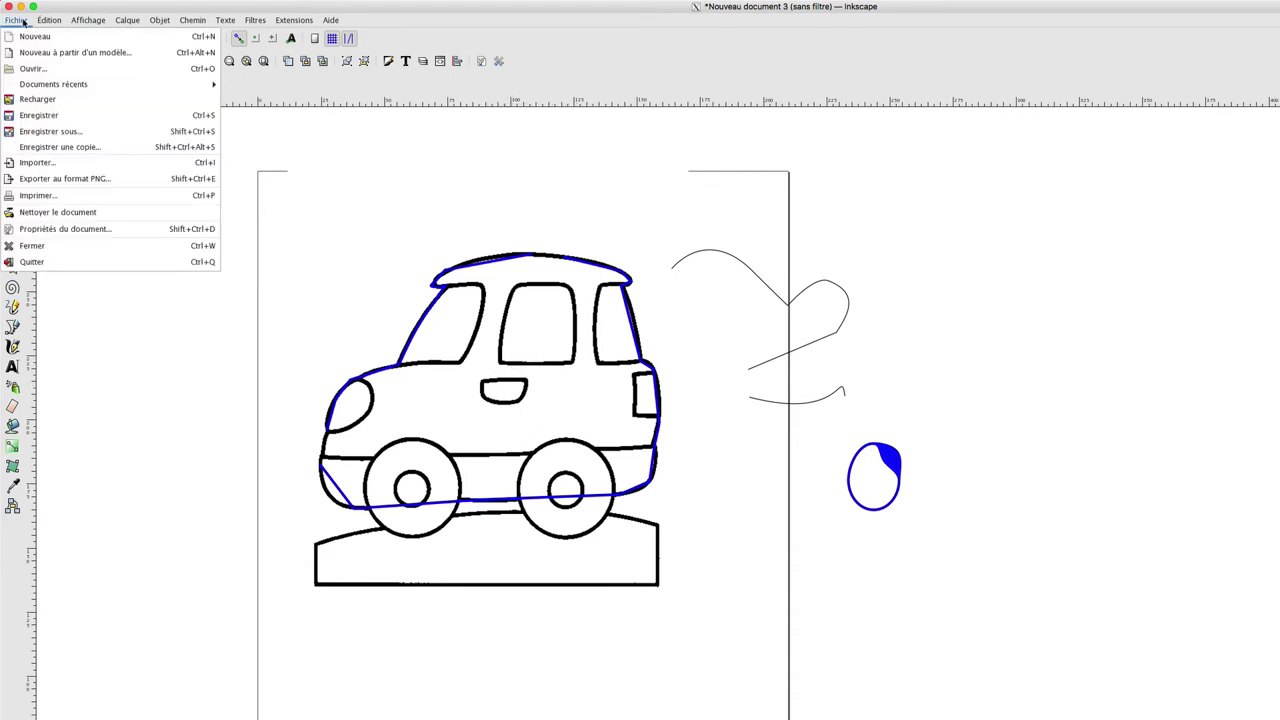
{"action": "left_click", "coordinate": [60, 229]}
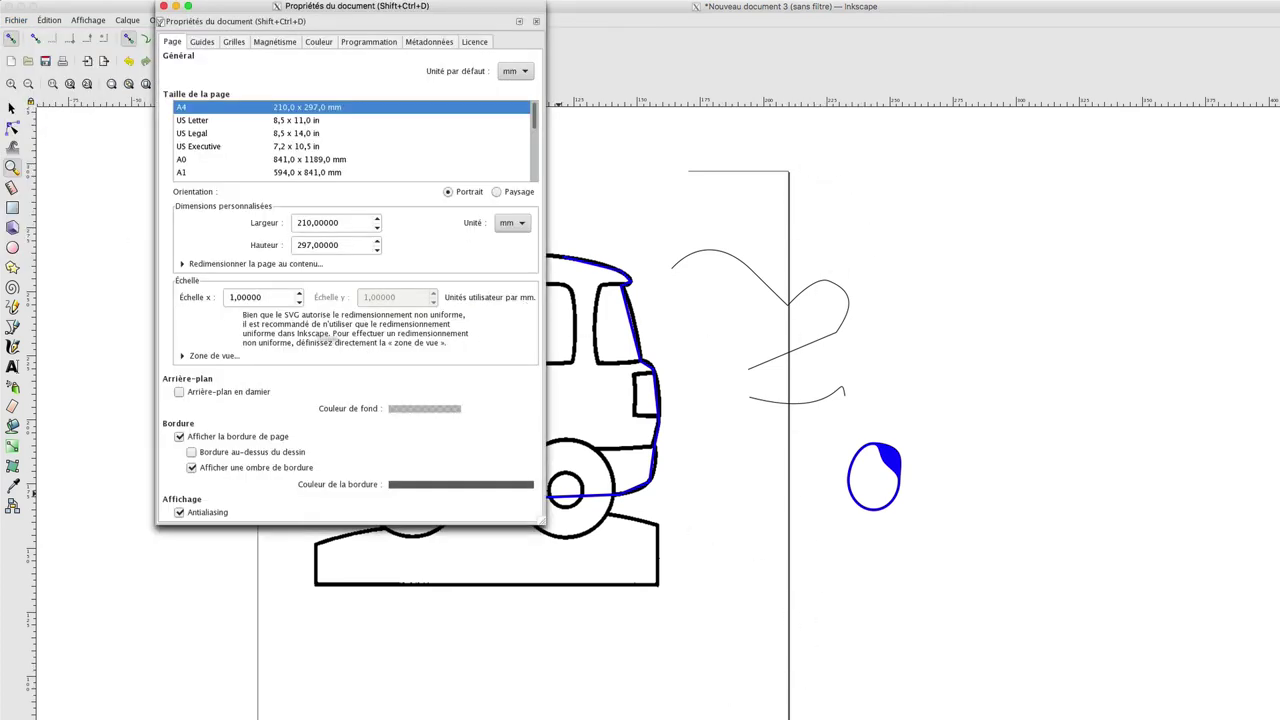
{"action": "left_click", "coordinate": [179, 437]}
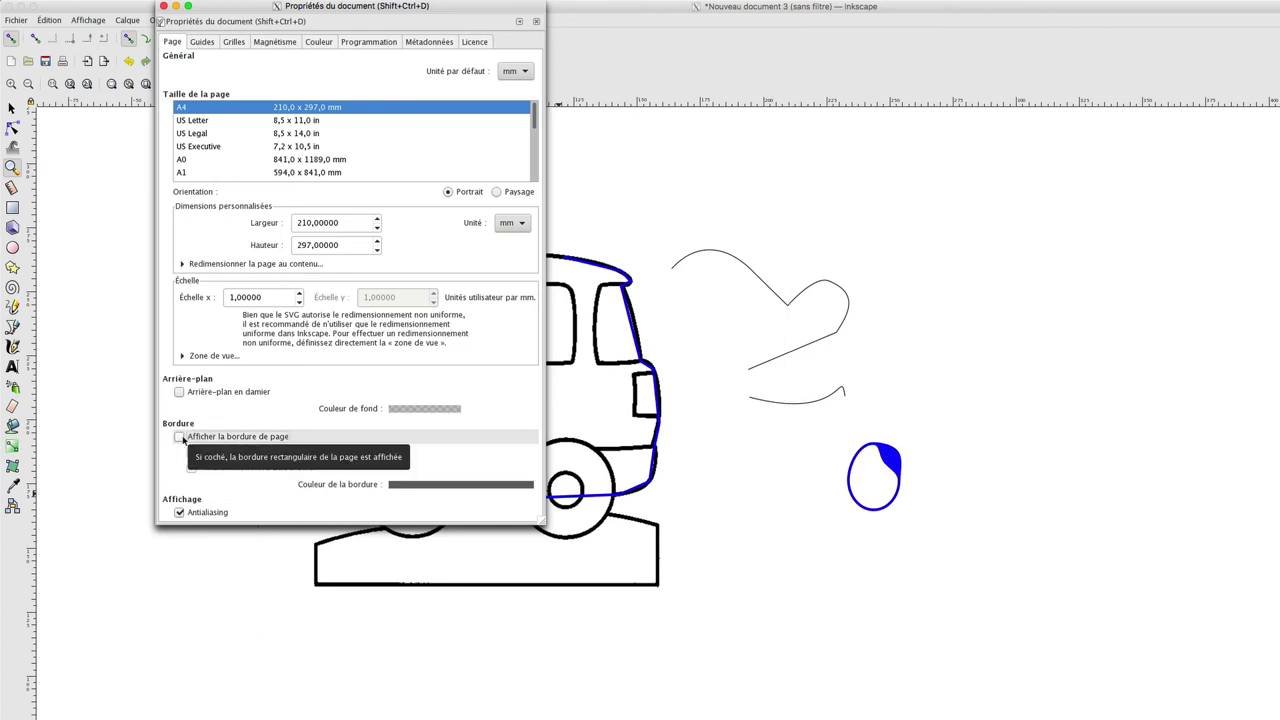
{"action": "left_click", "coordinate": [180, 437]}
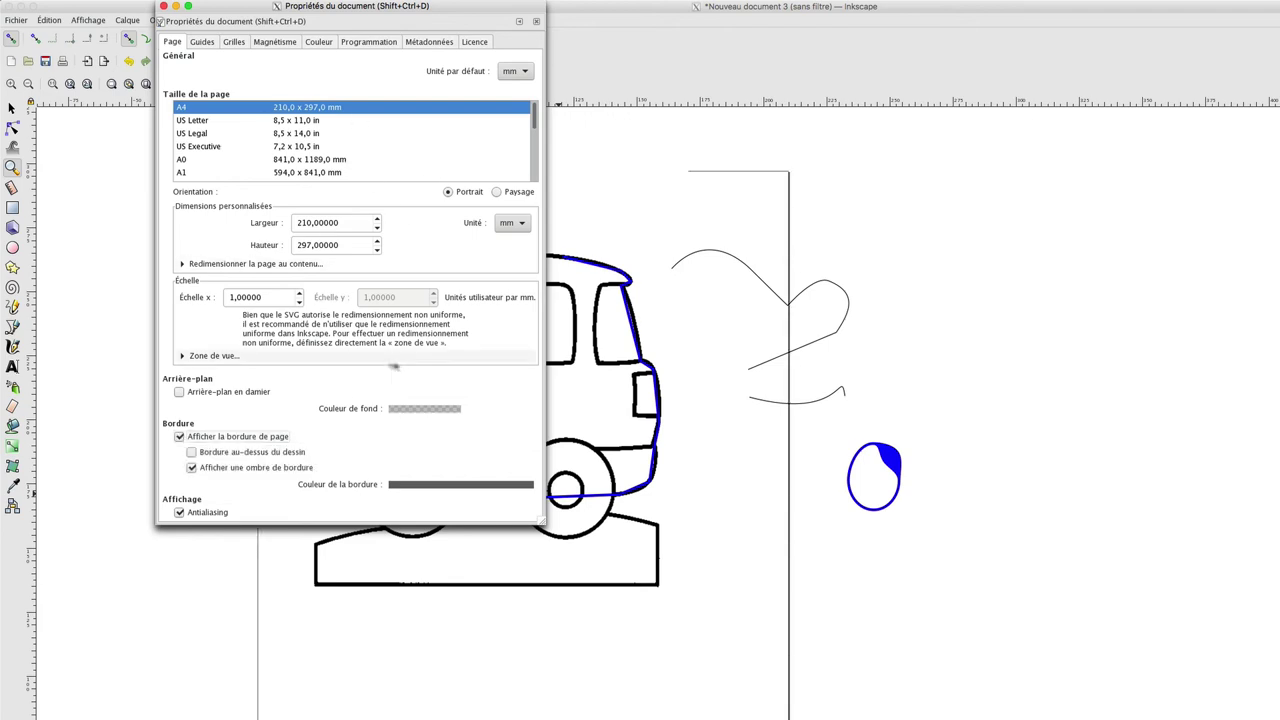
{"action": "left_click", "coordinate": [210, 356]}
{"action": "scroll", "coordinate": [297, 369], "scroll_direction": "down", "scroll_amount": 3}
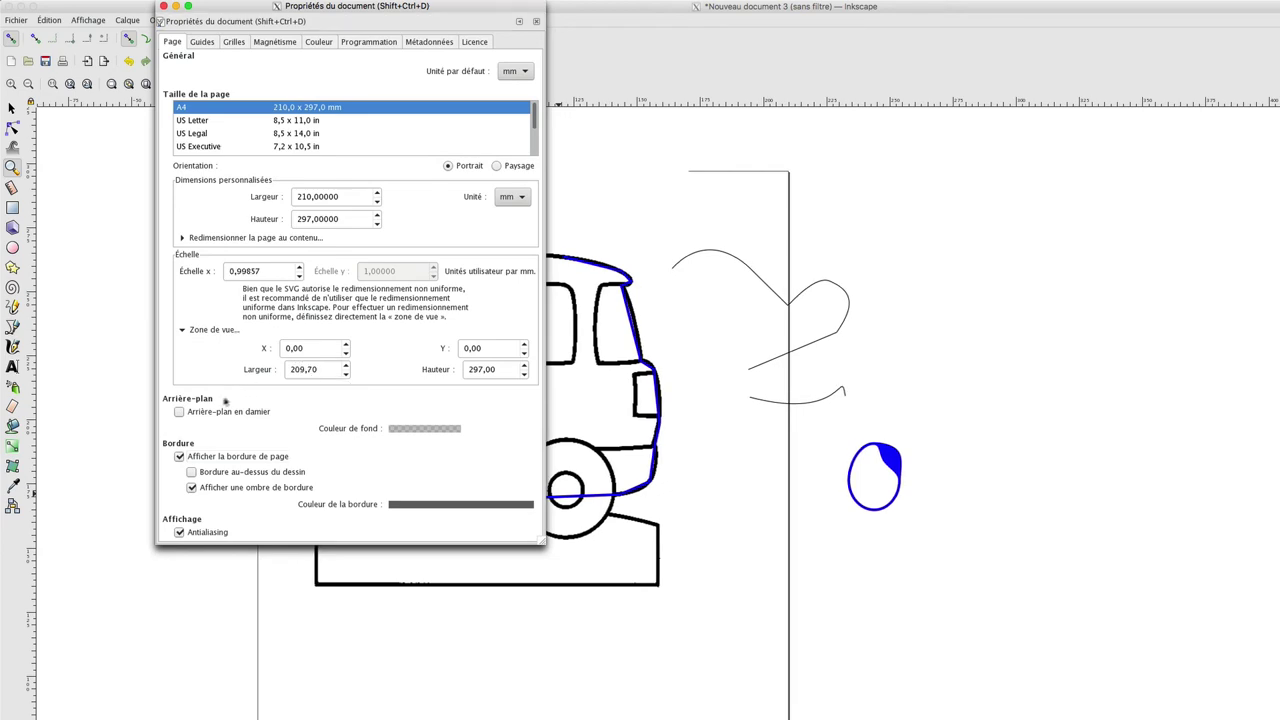
{"action": "left_click", "coordinate": [179, 412]}
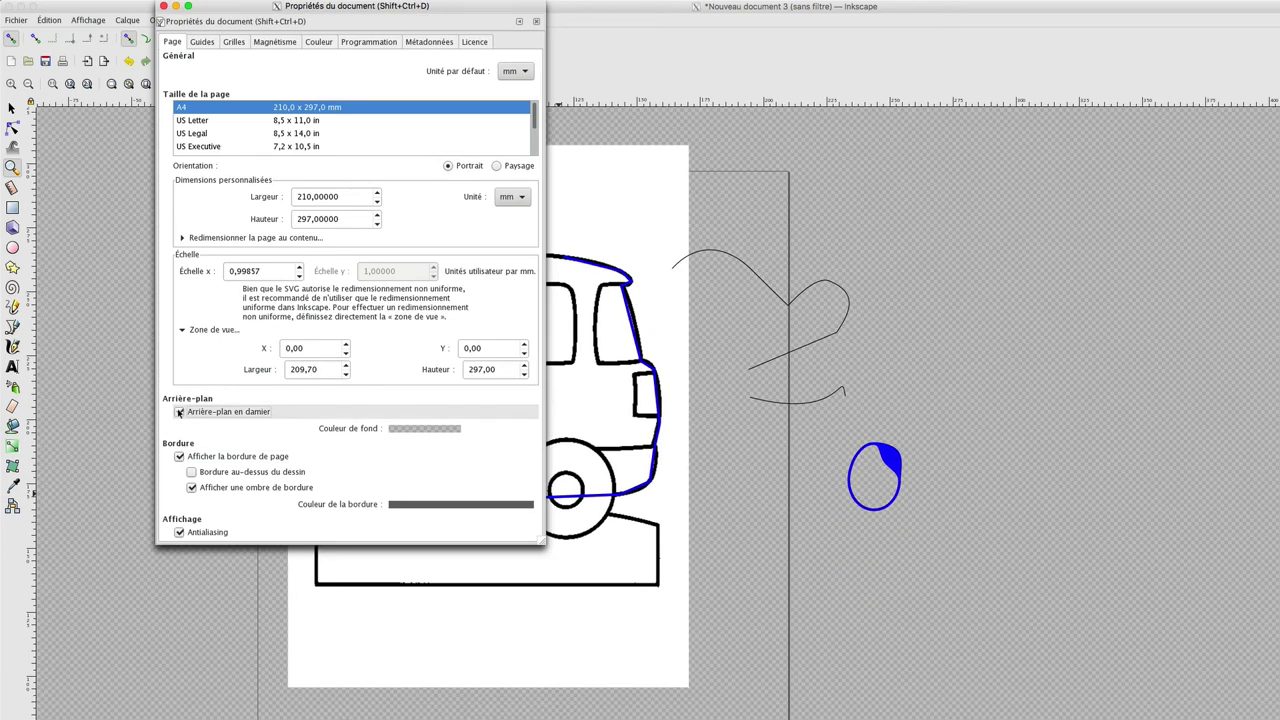
{"action": "left_click", "coordinate": [179, 412]}
{"action": "left_click", "coordinate": [297, 413]}
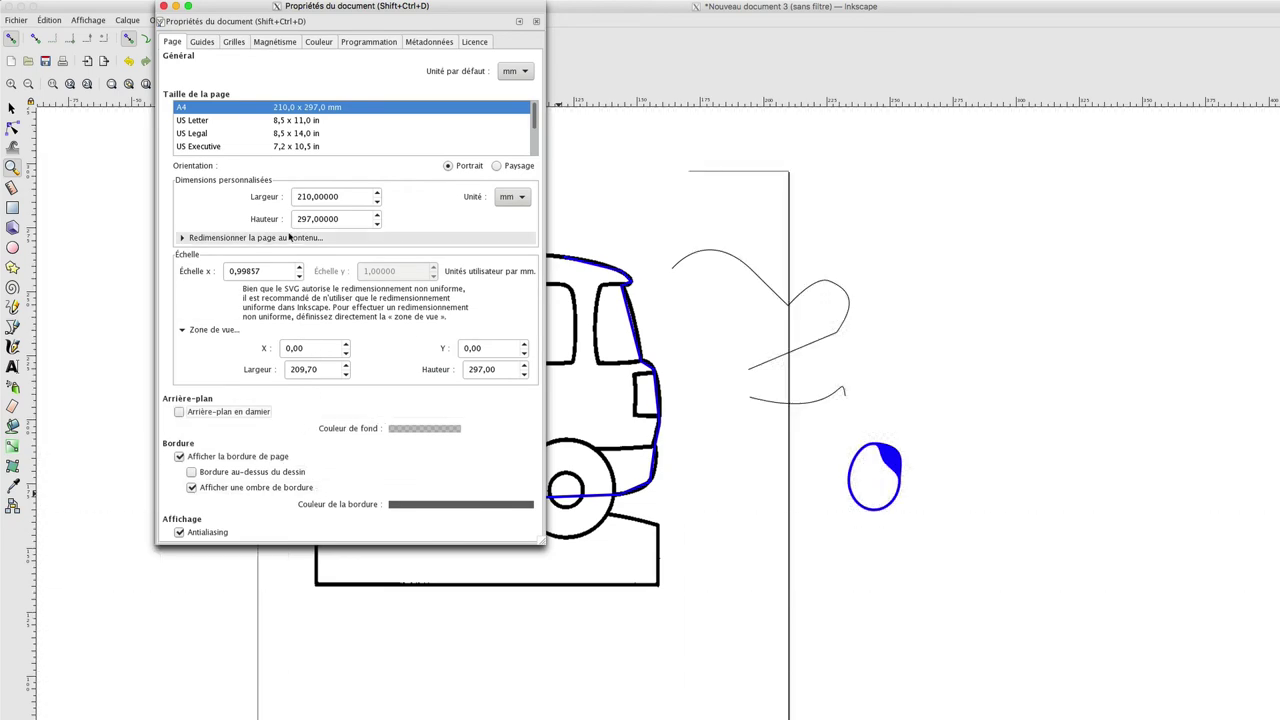
{"action": "left_click", "coordinate": [163, 7]}
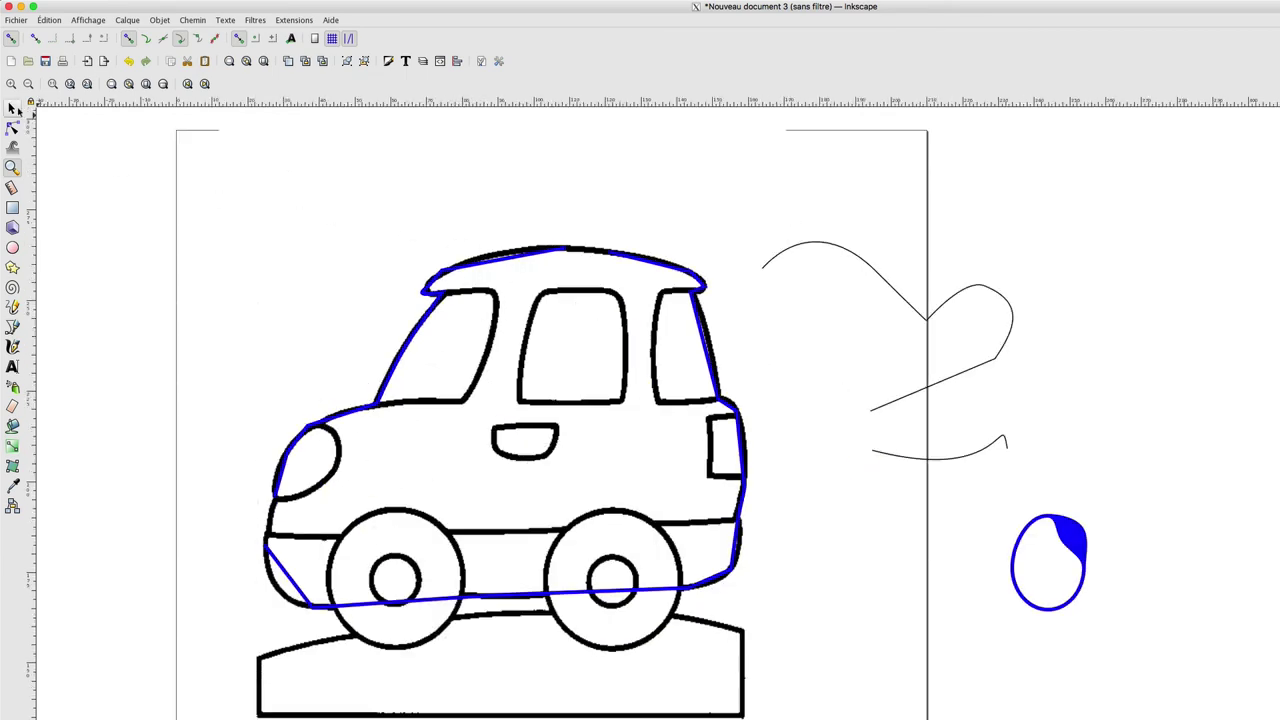
Step: Join the blue trace's two loose roof end nodes into one path
{"action": "left_click", "coordinate": [13, 108]}
{"action": "left_click", "coordinate": [645, 265]}
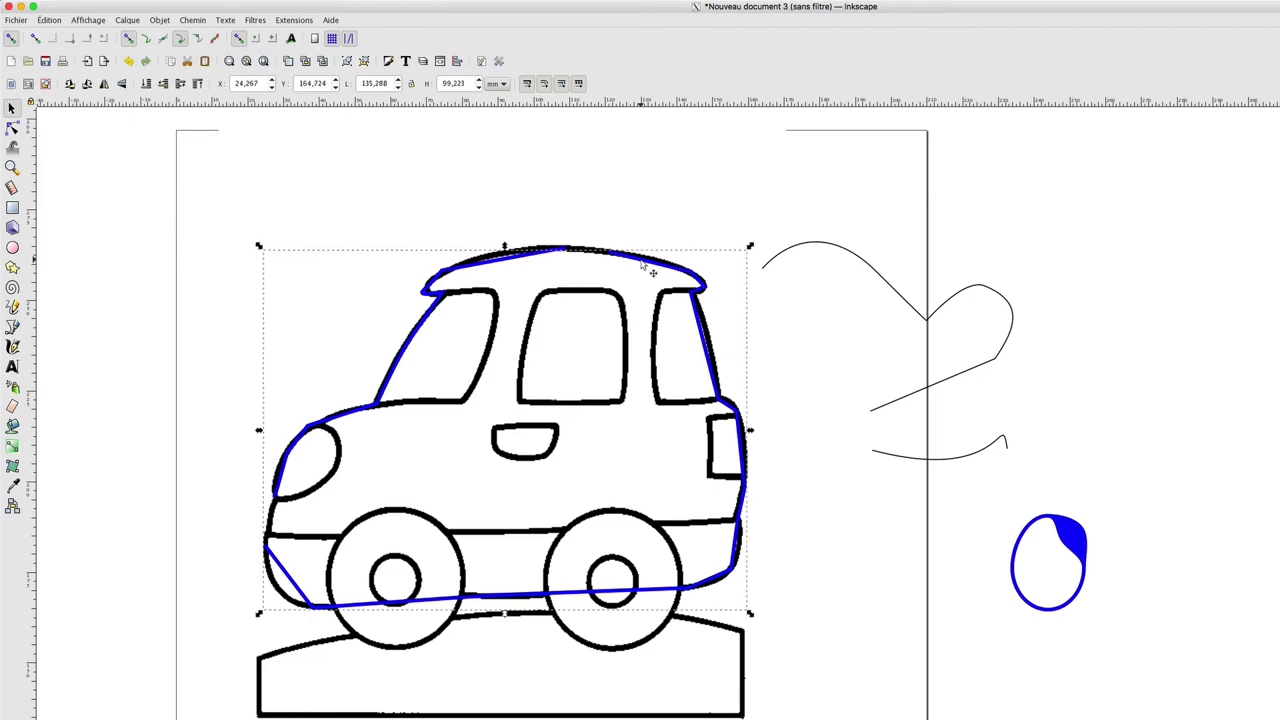
{"action": "left_click", "coordinate": [13, 128]}
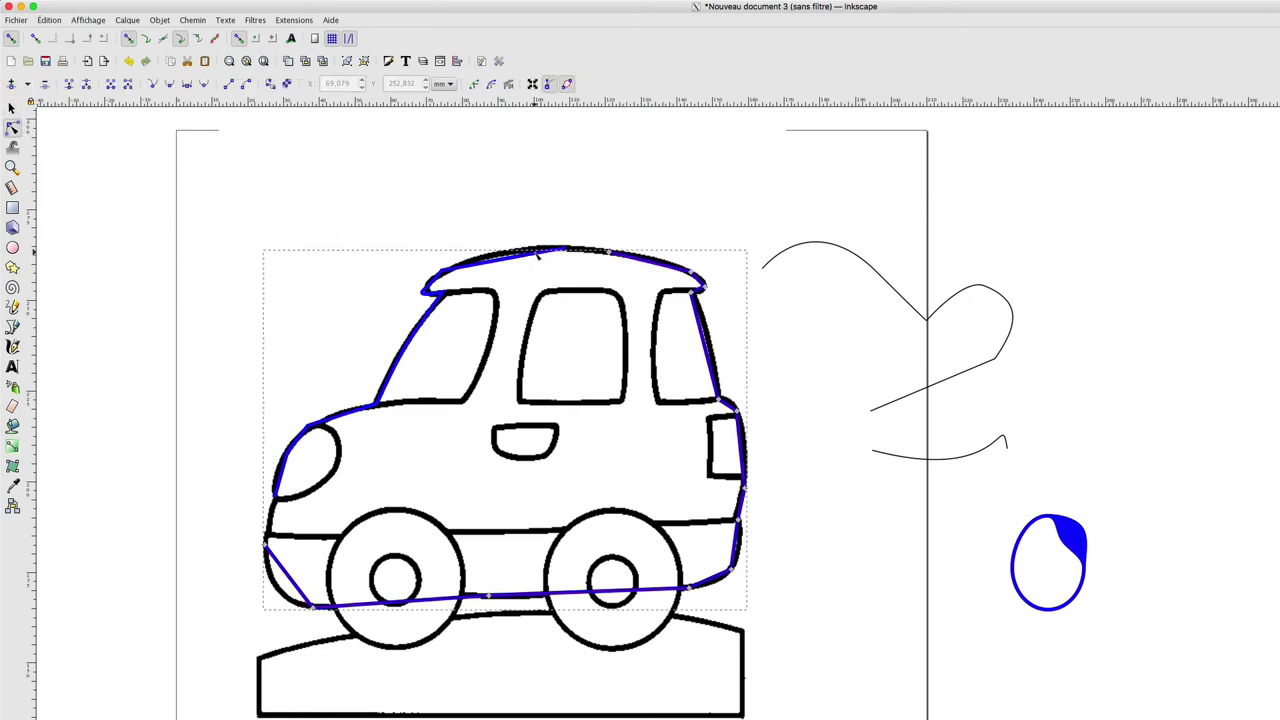
{"action": "left_click_drag", "start_coordinate": [556, 229], "coordinate": [630, 282]}
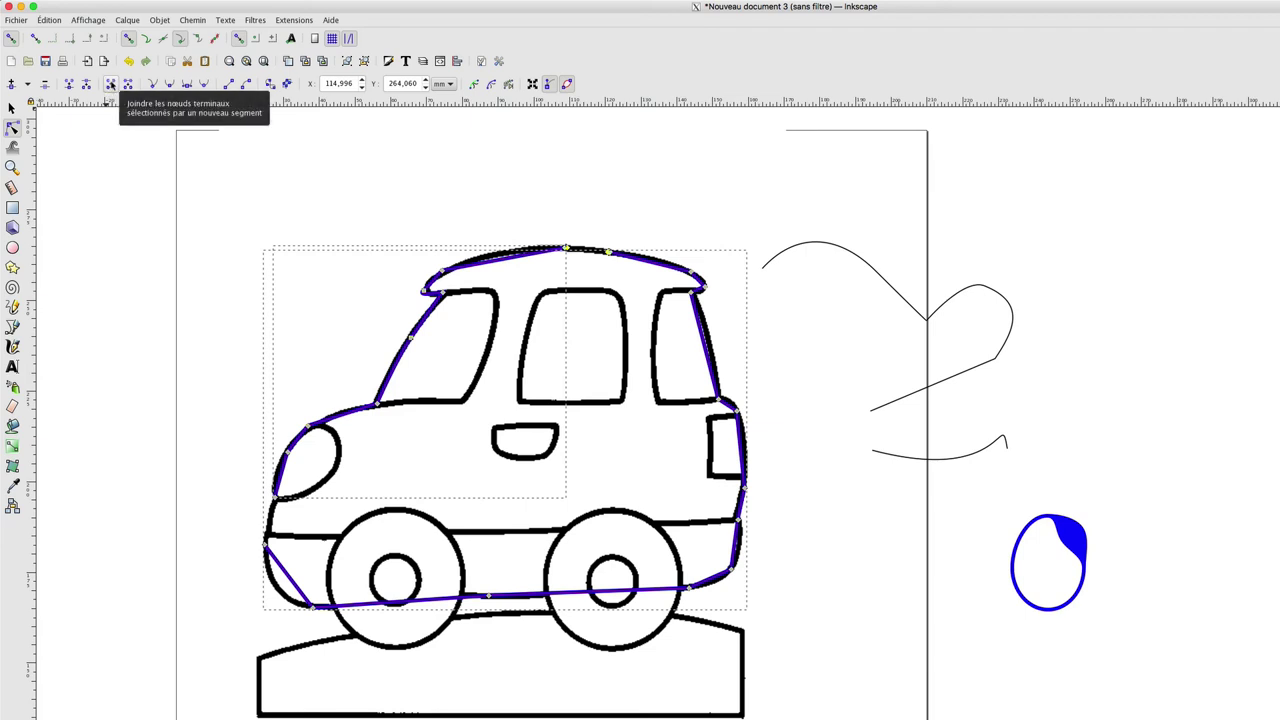
{"action": "left_click", "coordinate": [110, 84]}
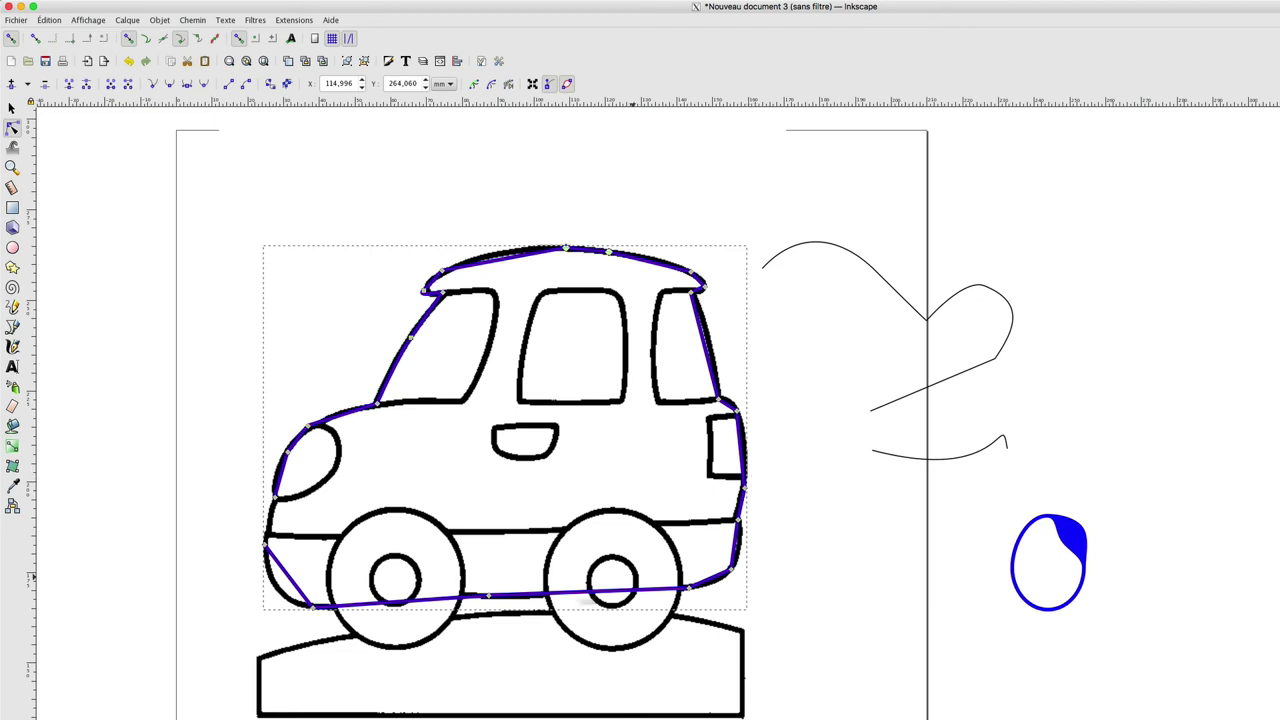
Step: Pull the roof curve up onto the car's black outline
{"action": "left_click_drag", "start_coordinate": [243, 491], "coordinate": [300, 570]}
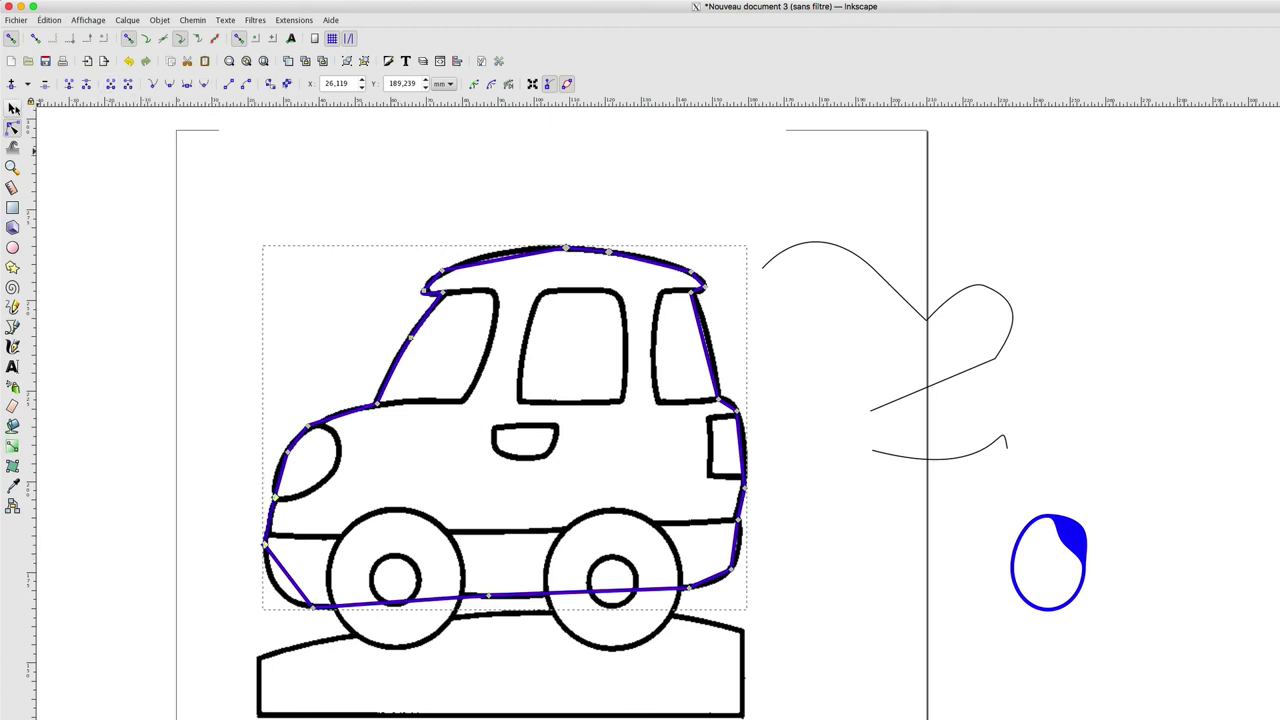
{"action": "left_click", "coordinate": [12, 107]}
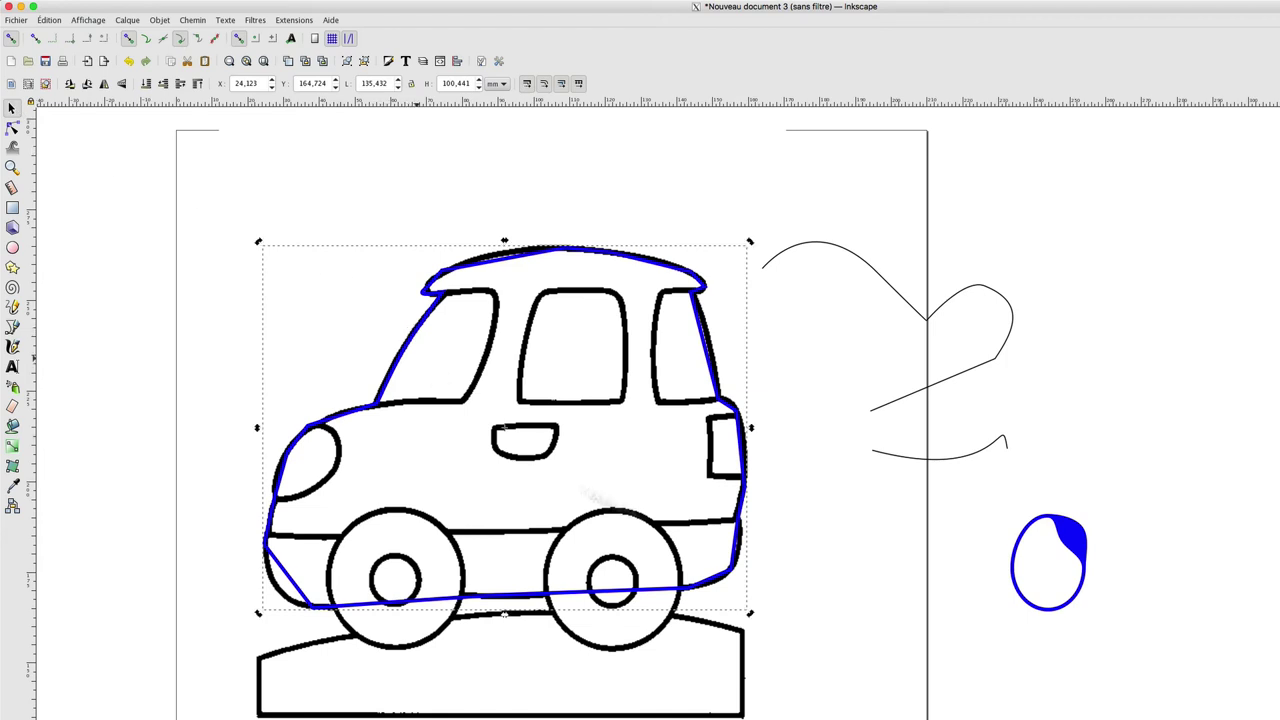
{"action": "left_click", "coordinate": [13, 128]}
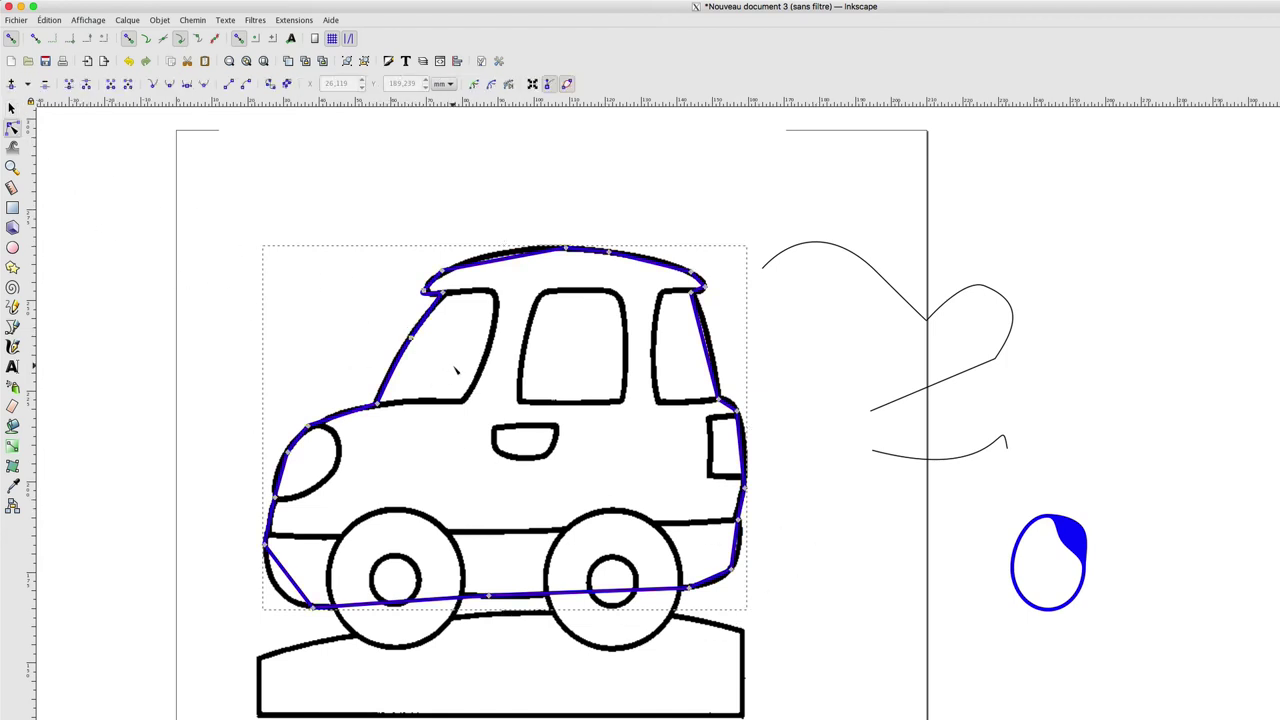
{"action": "left_click", "coordinate": [510, 258]}
{"action": "left_click_drag", "start_coordinate": [510, 258], "coordinate": [507, 250]}
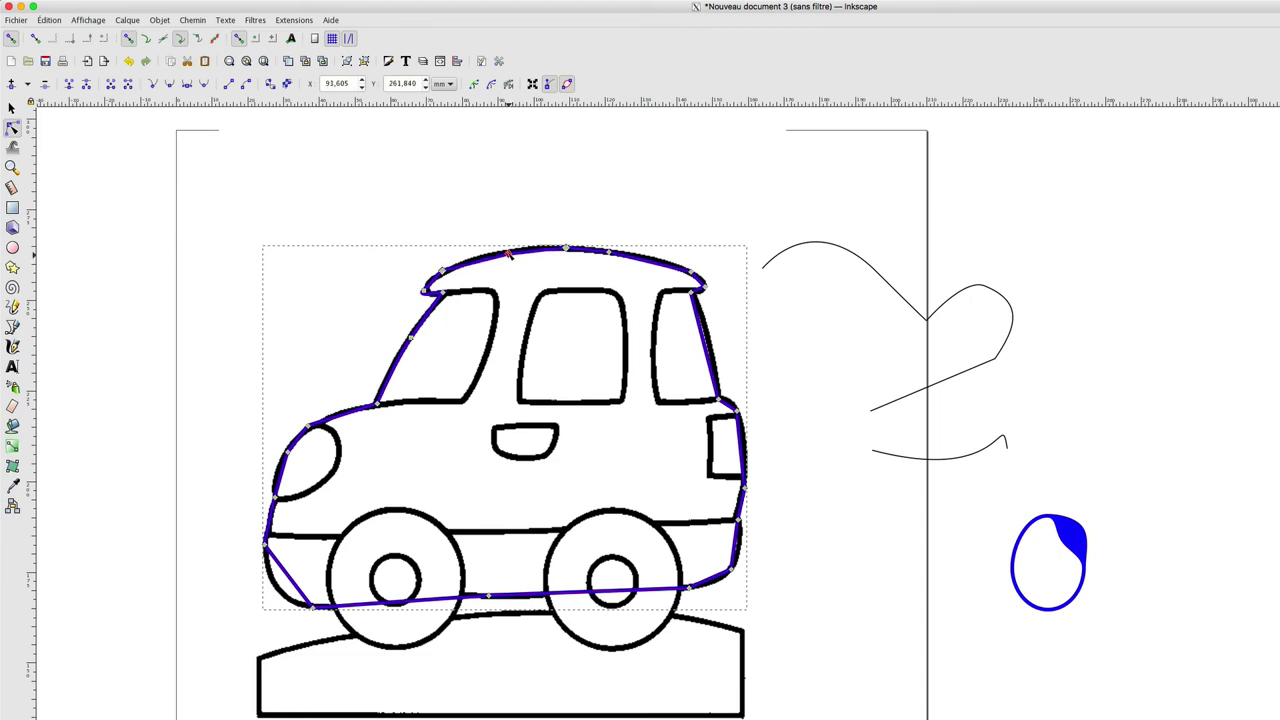
{"action": "left_click", "coordinate": [620, 254]}
Step: Slide a roof node right, change the rear roof corner's node type, and bend the rear edge outward
{"action": "left_click_drag", "start_coordinate": [631, 260], "coordinate": [647, 263]}
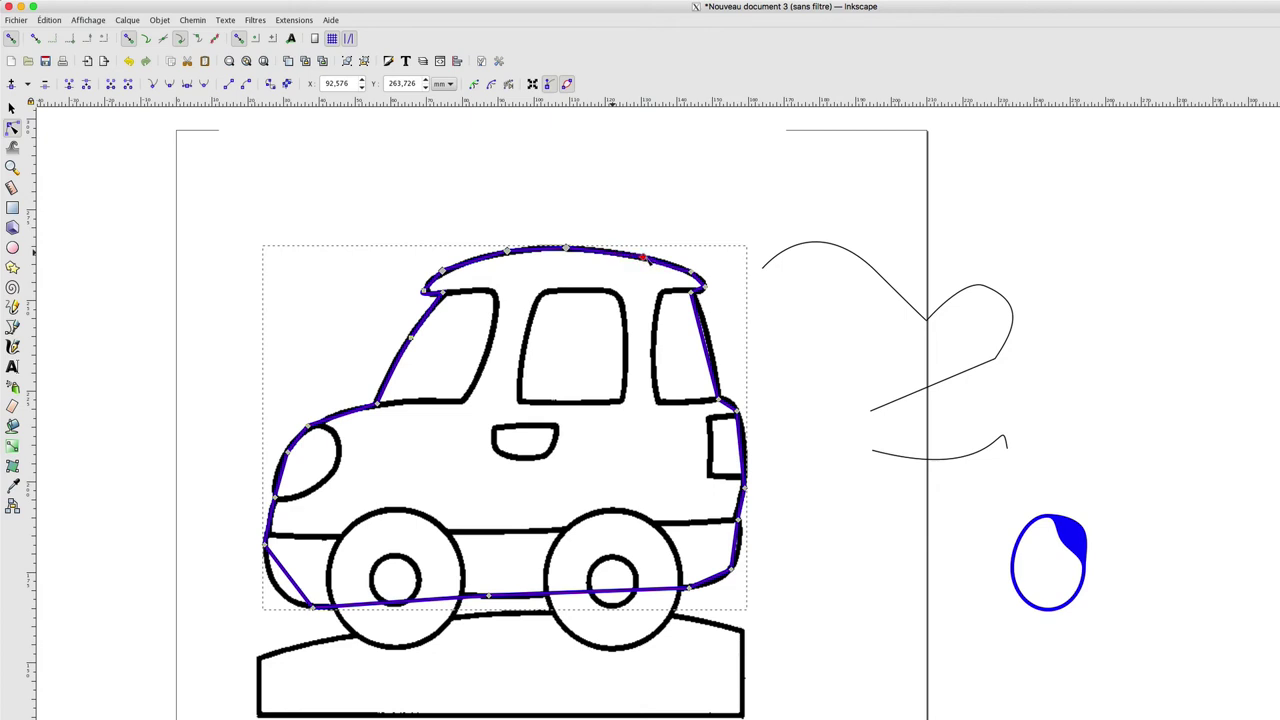
{"action": "left_click", "coordinate": [702, 283]}
{"action": "left_click", "coordinate": [186, 84]}
{"action": "left_click", "coordinate": [704, 343]}
{"action": "left_click_drag", "start_coordinate": [704, 343], "coordinate": [710, 343]}
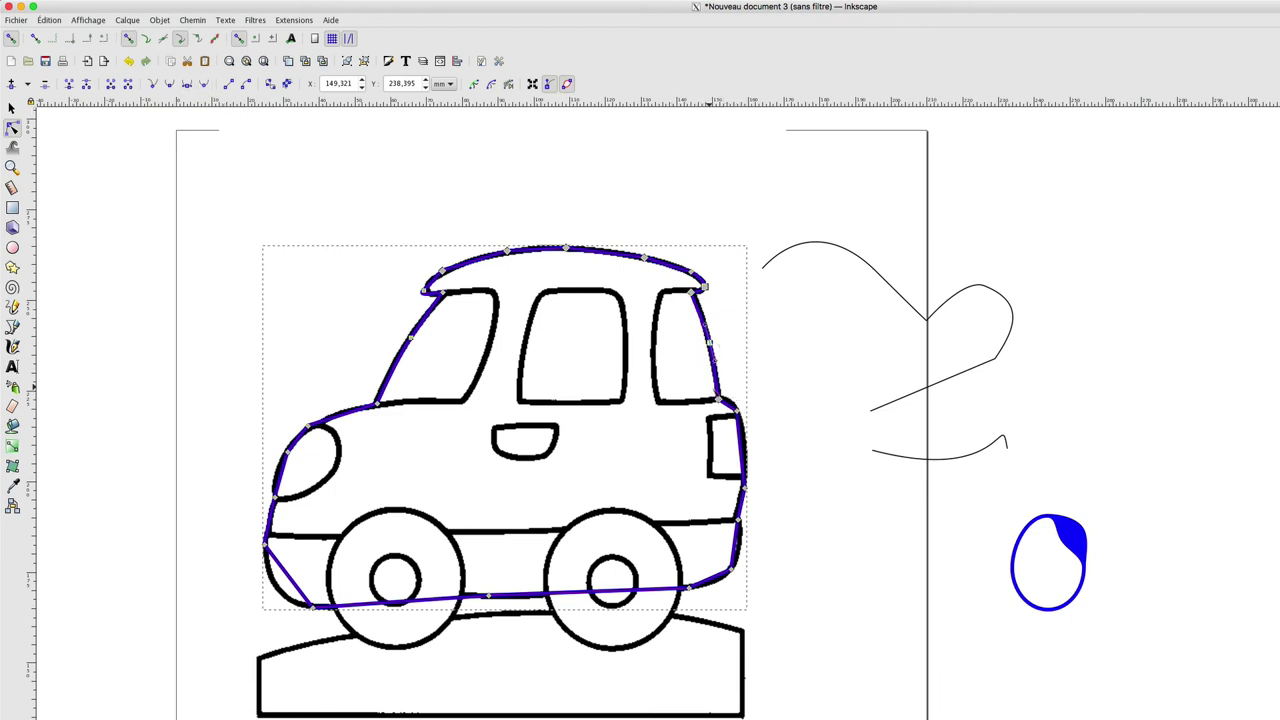
Step: Smooth the lower rear-edge nodes onto the outline and add a node on the bottom segment
{"action": "left_click", "coordinate": [719, 400]}
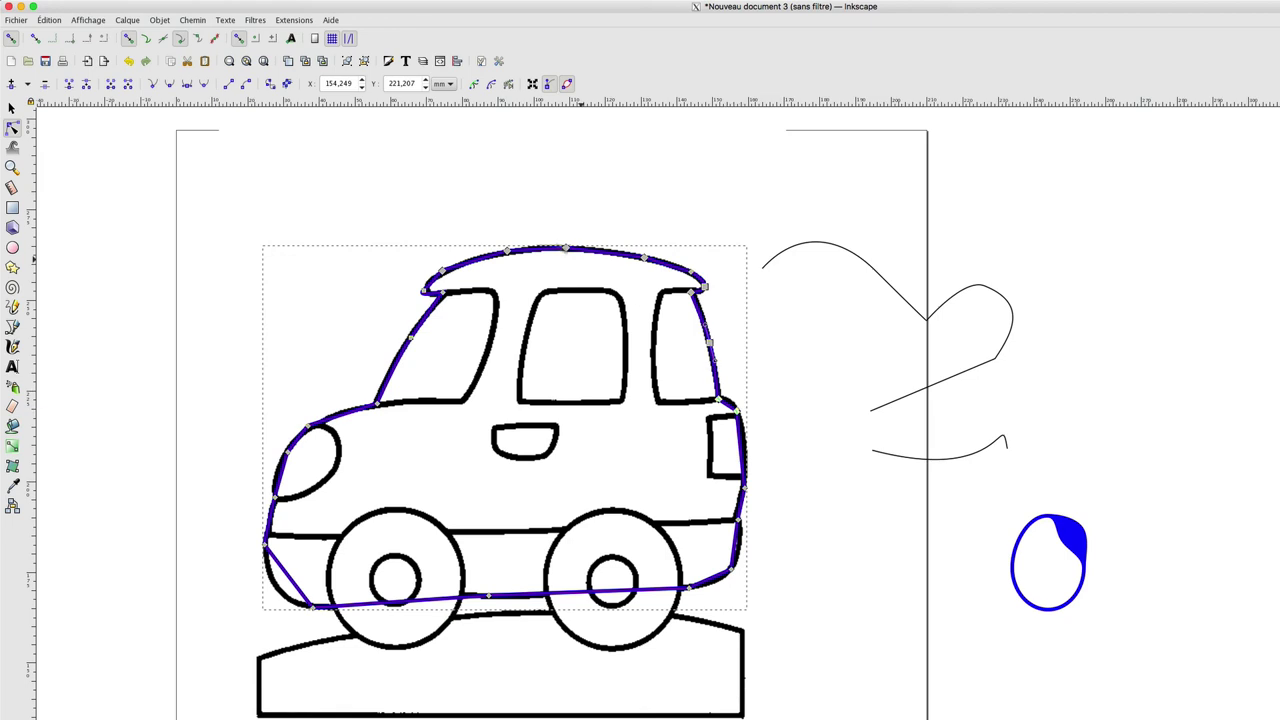
{"action": "left_click", "coordinate": [186, 82]}
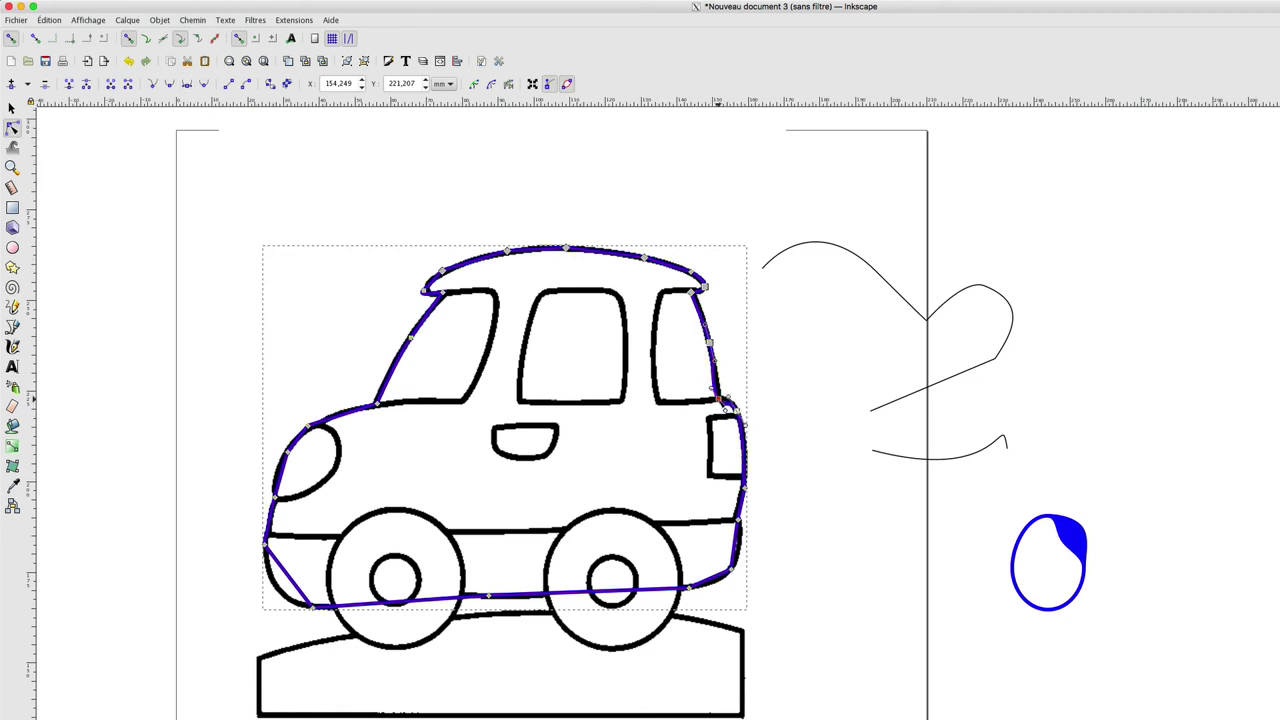
{"action": "left_click_drag", "start_coordinate": [720, 401], "coordinate": [723, 402]}
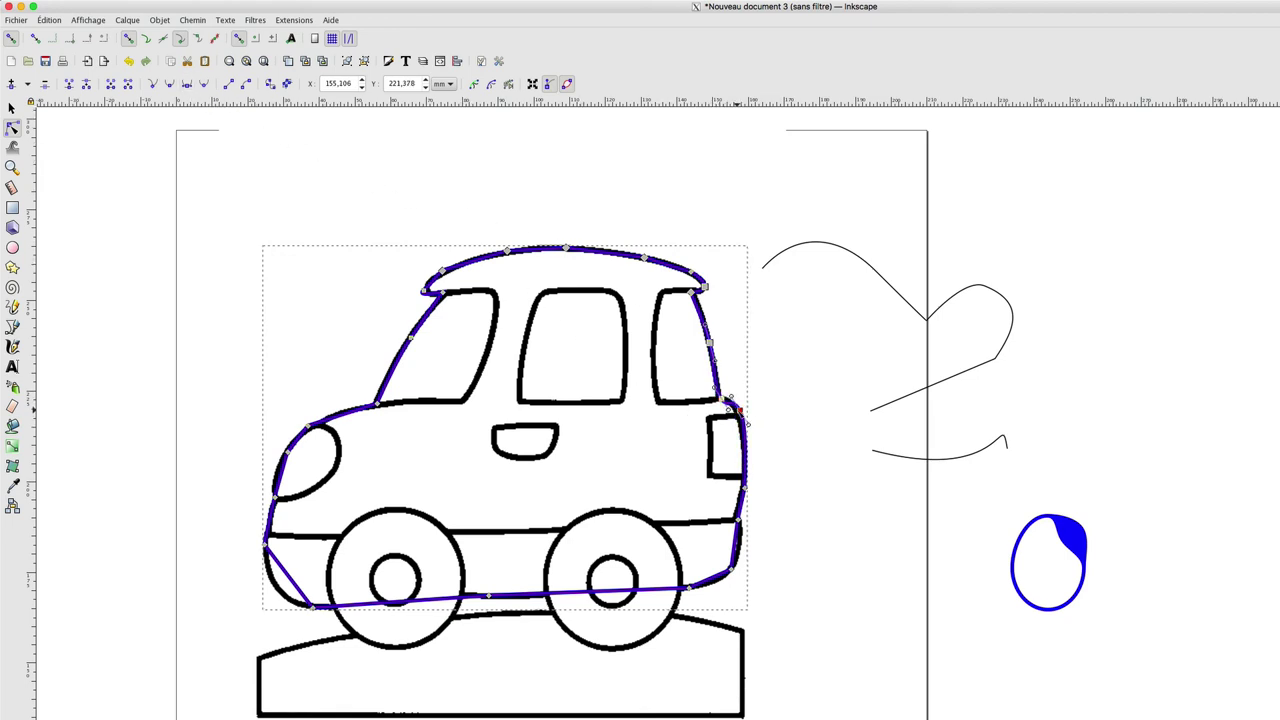
{"action": "left_click_drag", "start_coordinate": [740, 410], "coordinate": [746, 406]}
{"action": "left_click", "coordinate": [740, 547]}
{"action": "left_click_drag", "start_coordinate": [740, 547], "coordinate": [745, 547]}
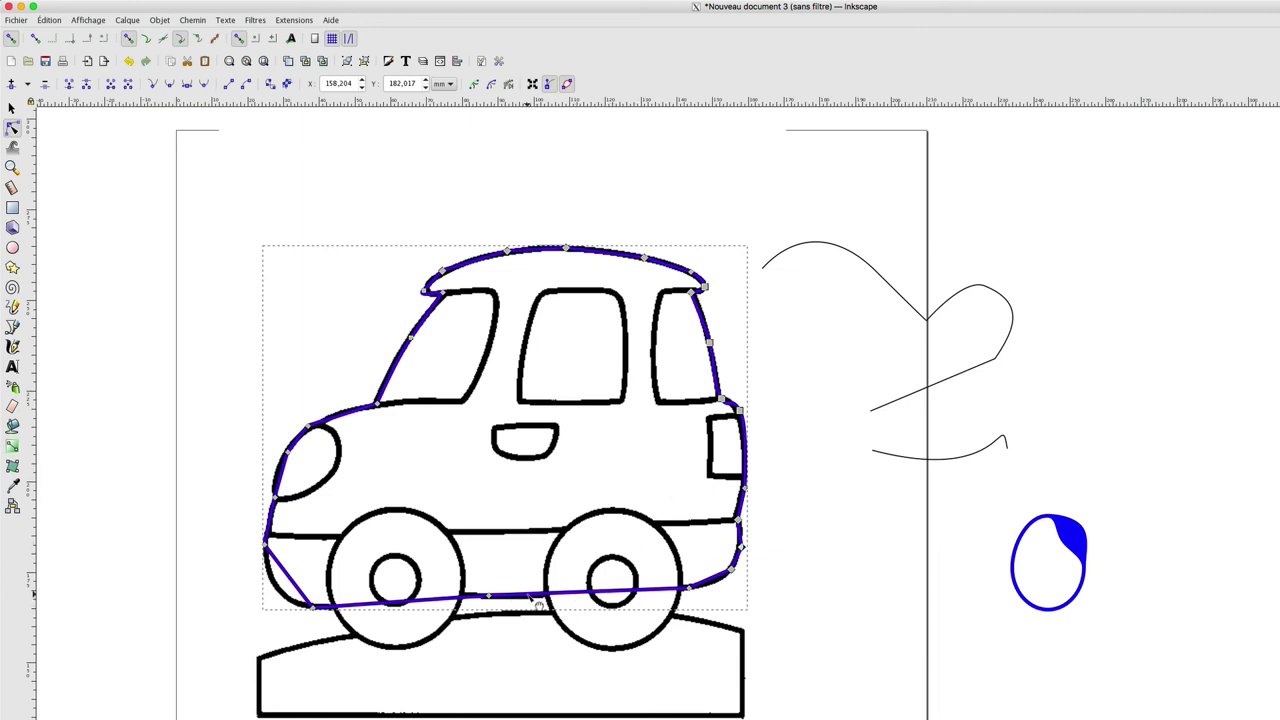
{"action": "double_click", "coordinate": [535, 593]}
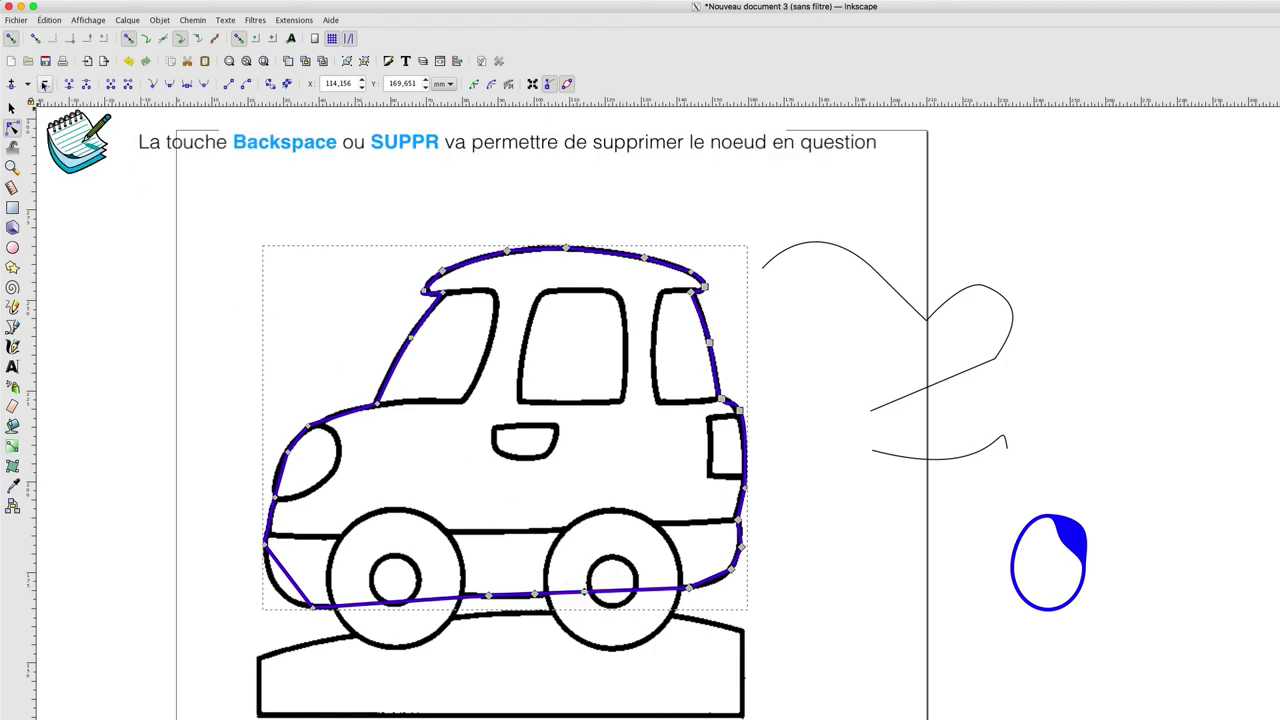
{"action": "left_click", "coordinate": [43, 85]}
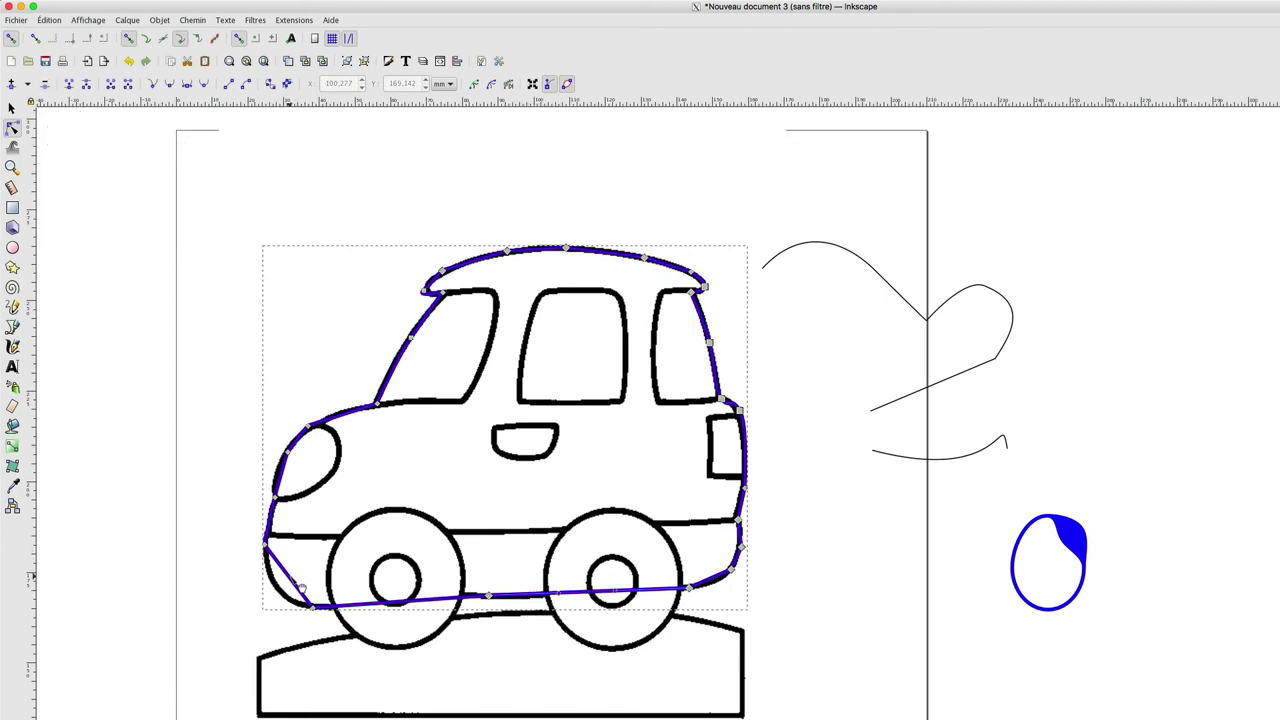
{"action": "left_click_drag", "start_coordinate": [300, 588], "coordinate": [274, 584]}
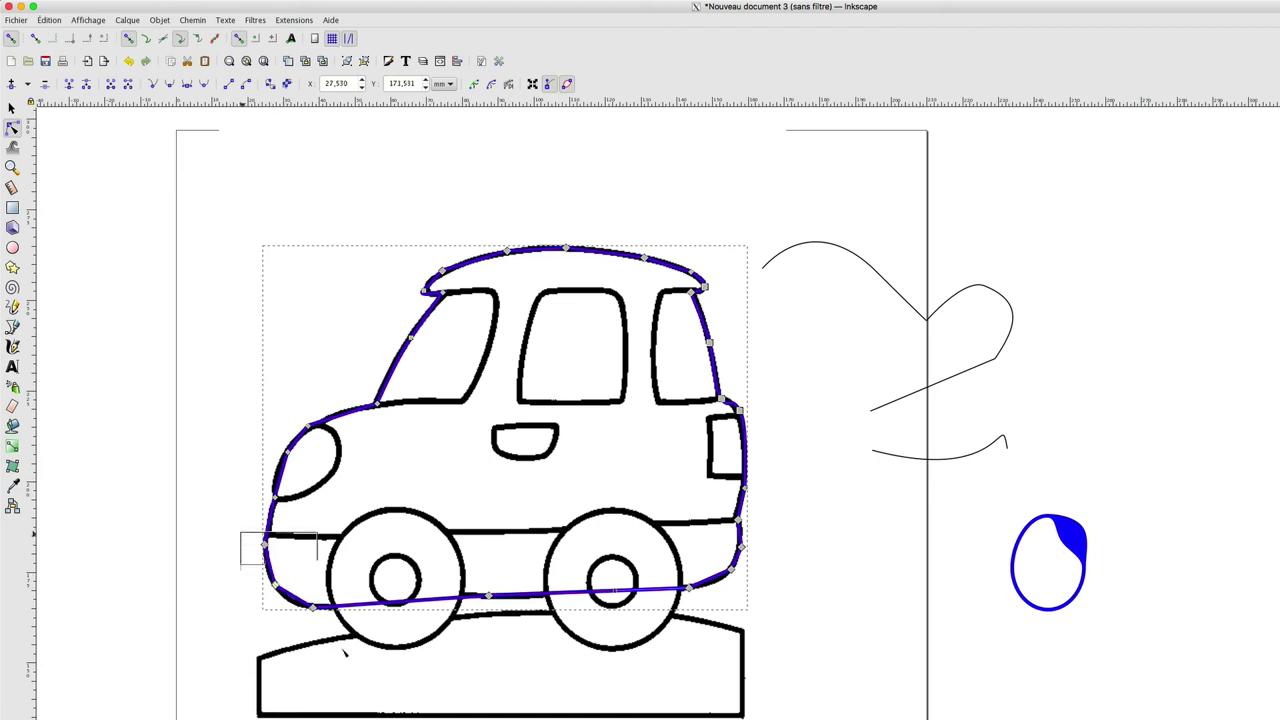
{"action": "left_click_drag", "start_coordinate": [242, 546], "coordinate": [345, 655]}
{"action": "left_click", "coordinate": [186, 86]}
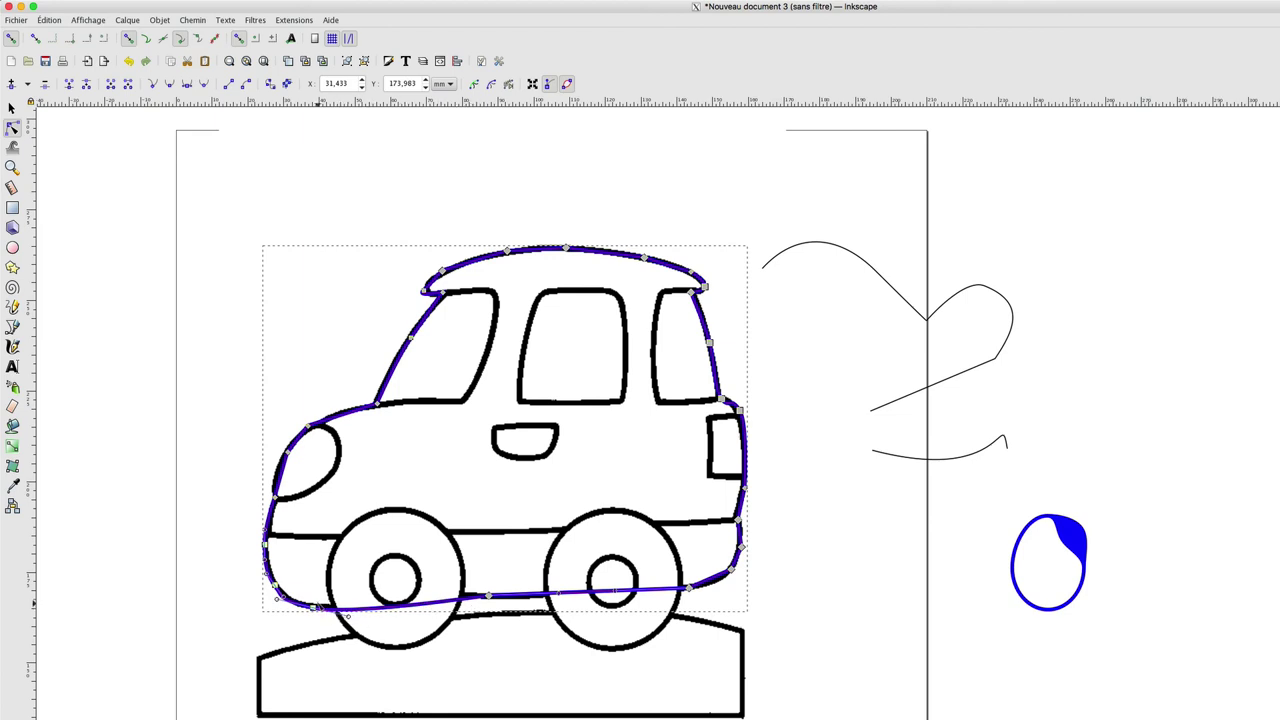
{"action": "left_click", "coordinate": [771, 623]}
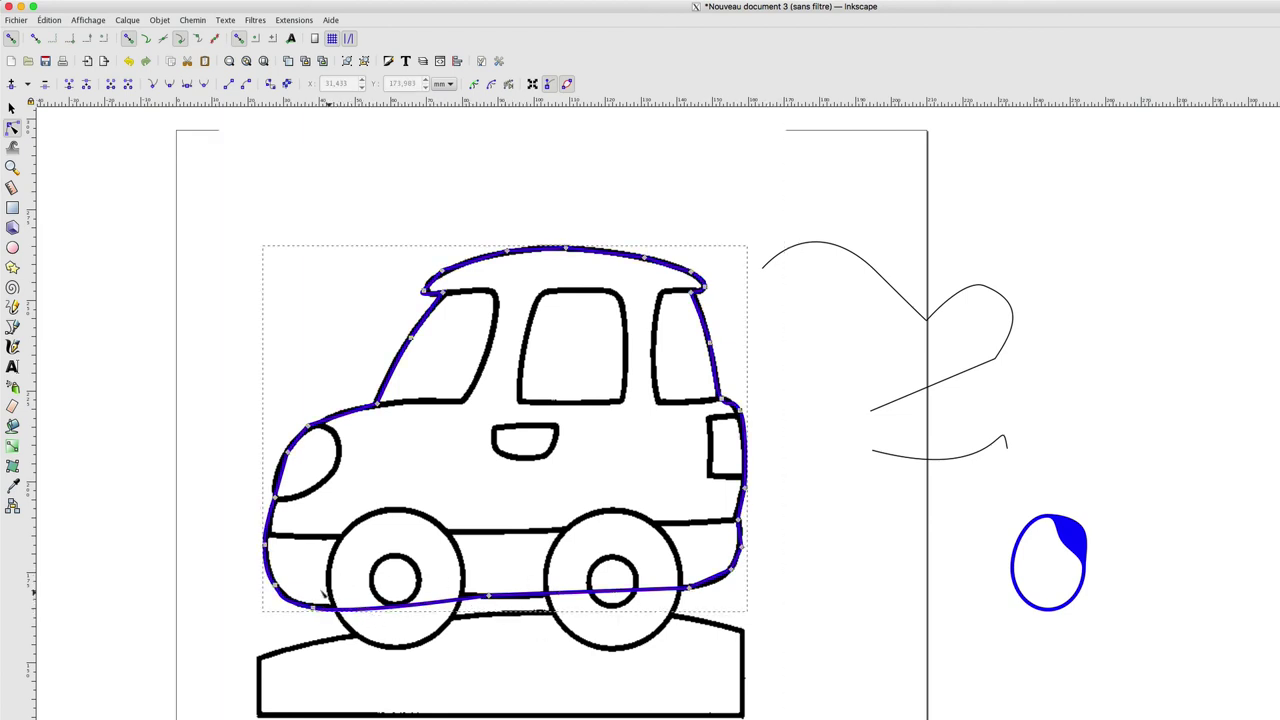
{"action": "left_click_drag", "start_coordinate": [304, 577], "coordinate": [708, 650]}
{"action": "left_click", "coordinate": [229, 84]}
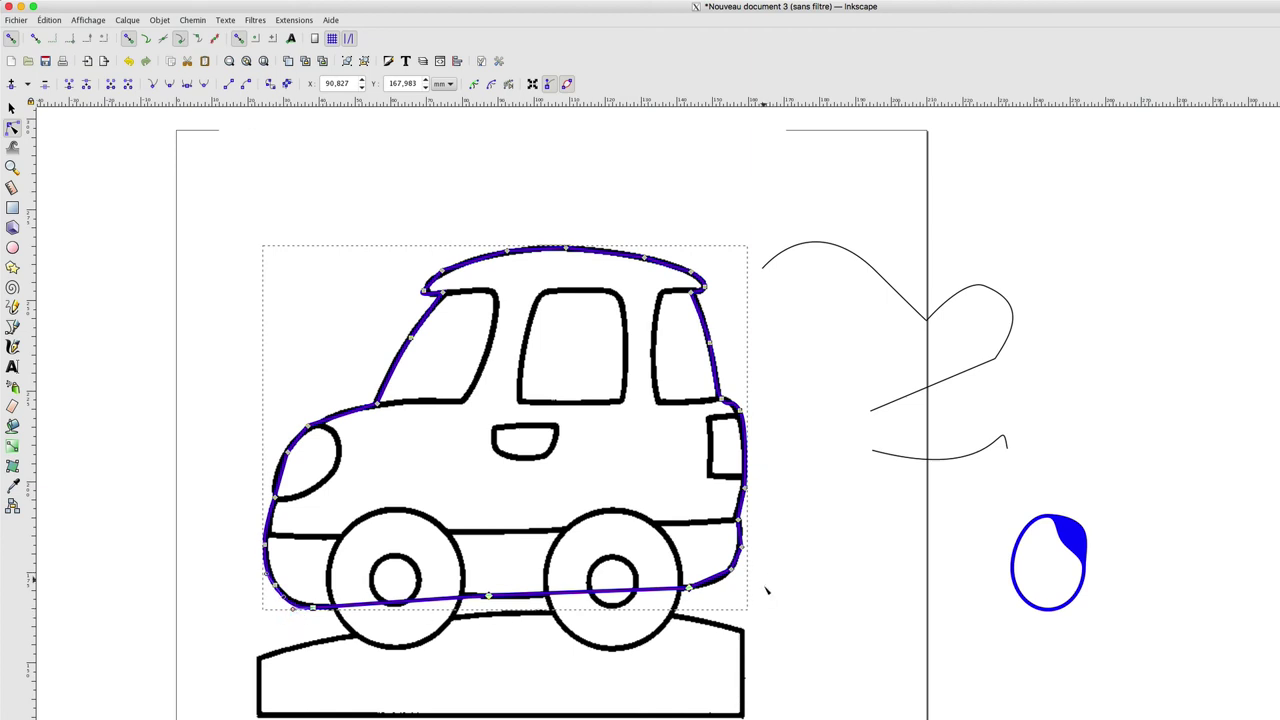
{"action": "left_click_drag", "start_coordinate": [720, 548], "coordinate": [749, 592]}
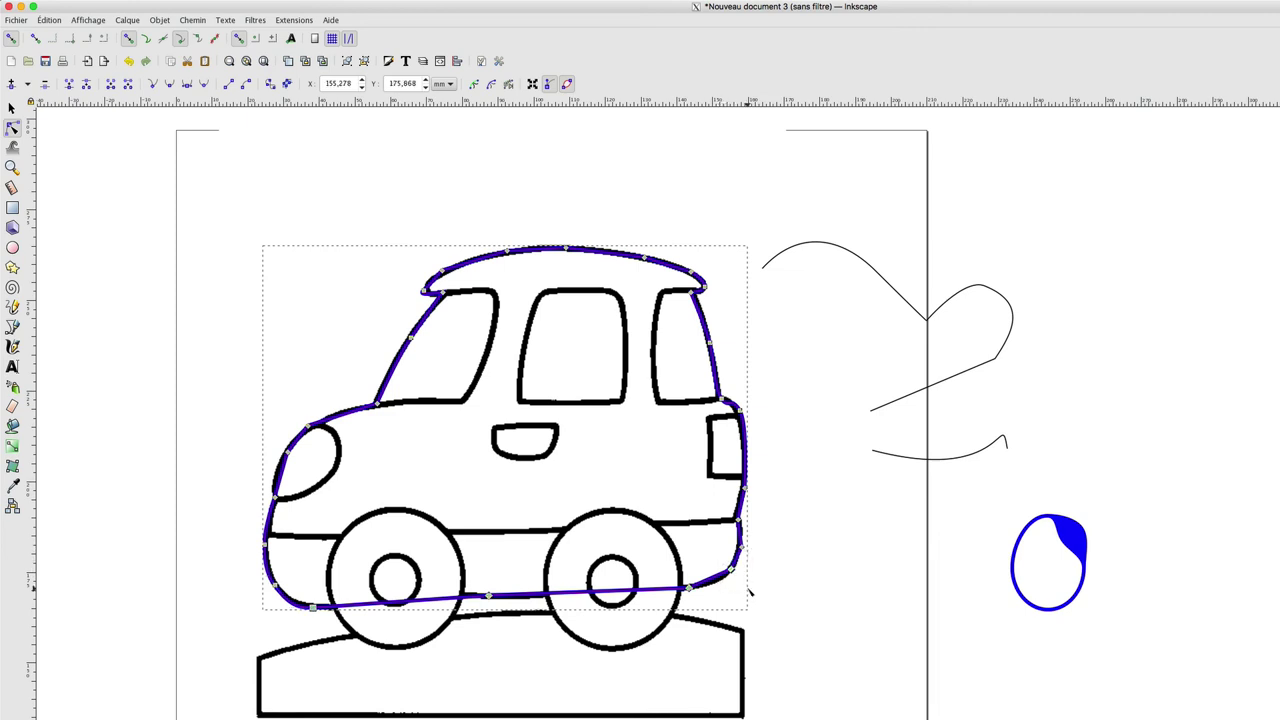
{"action": "left_click", "coordinate": [186, 86]}
{"action": "left_click_drag", "start_coordinate": [730, 567], "coordinate": [724, 573]}
{"action": "left_click", "coordinate": [788, 557]}
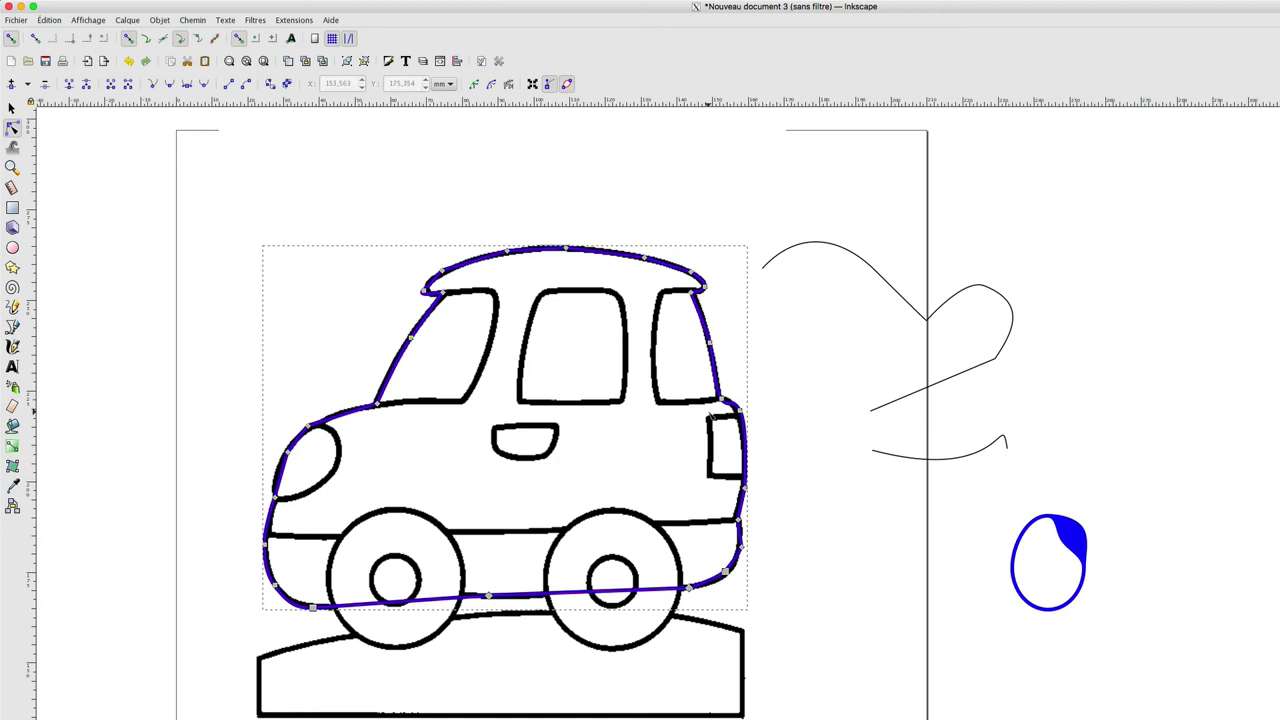
{"action": "key", "text": "ctrl+KP_5"}
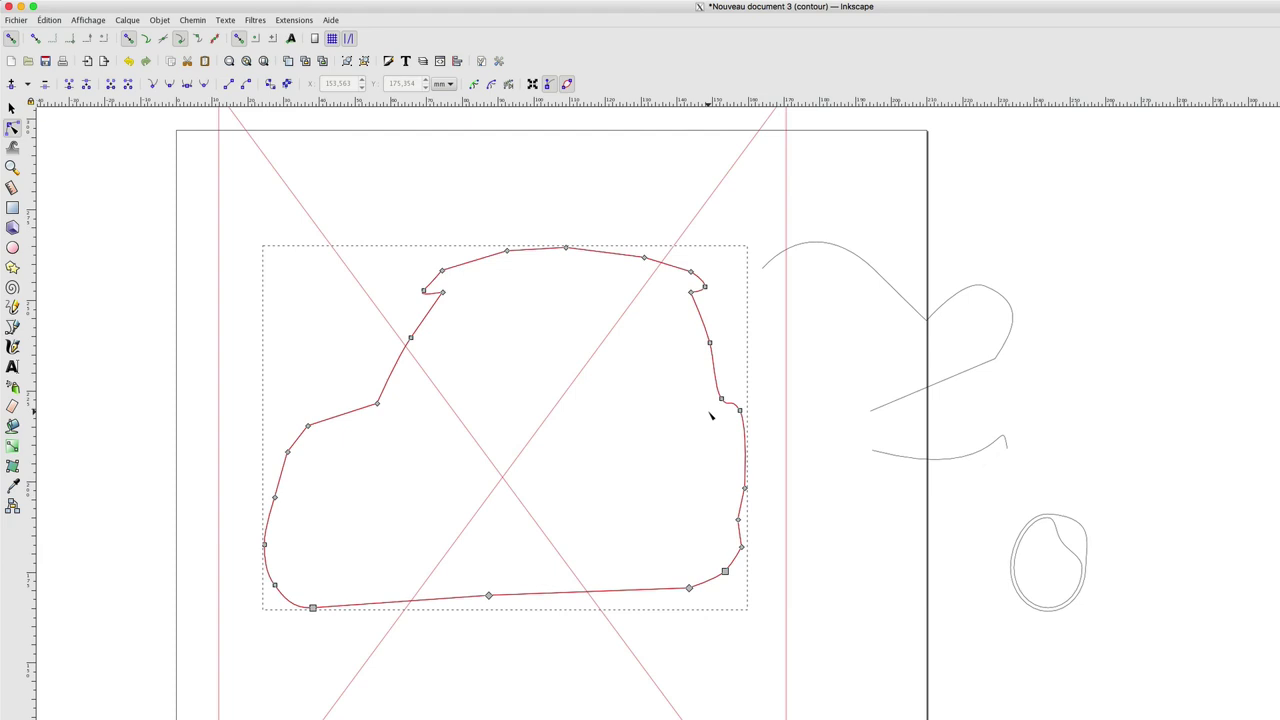
{"action": "key", "text": "ctrl+KP_5"}
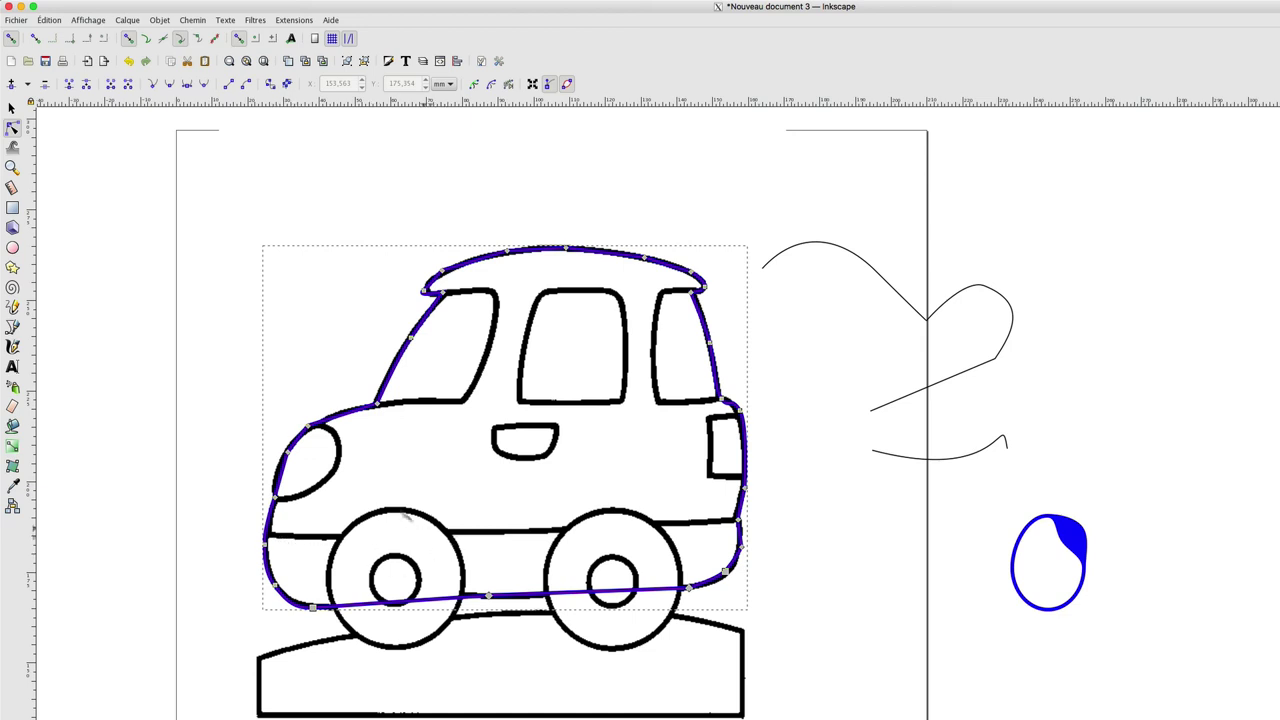
Step: Draw a round circle over the front wheel's hub with the Ellipse tool
{"action": "left_click", "coordinate": [13, 248]}
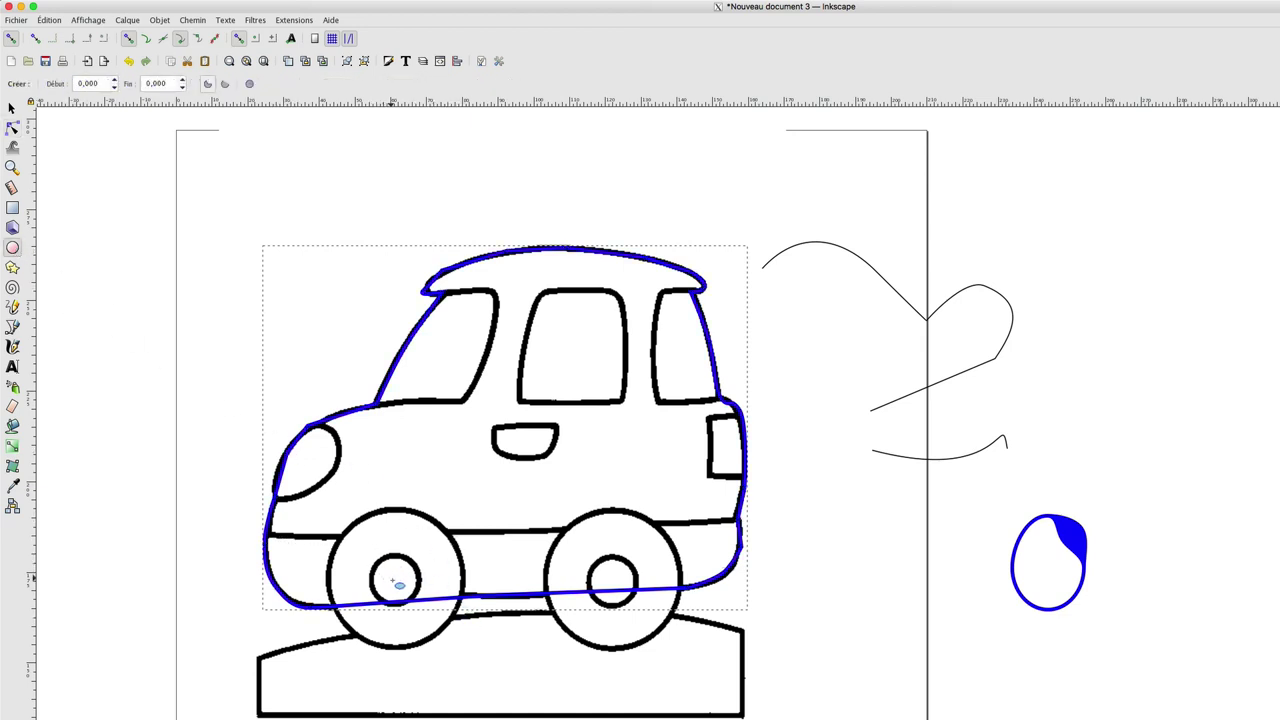
{"action": "left_click_drag", "start_coordinate": [396, 583], "coordinate": [421, 610]}
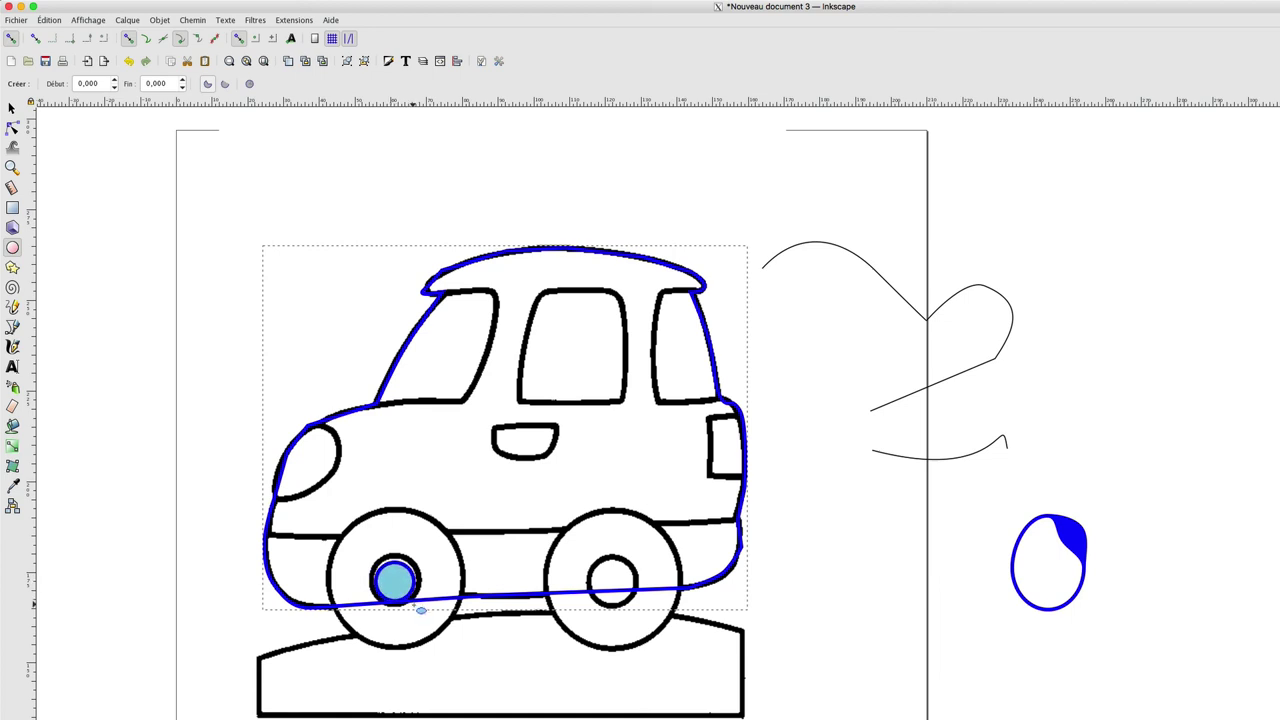
{"action": "left_click_drag", "start_coordinate": [421, 610], "coordinate": [426, 610]}
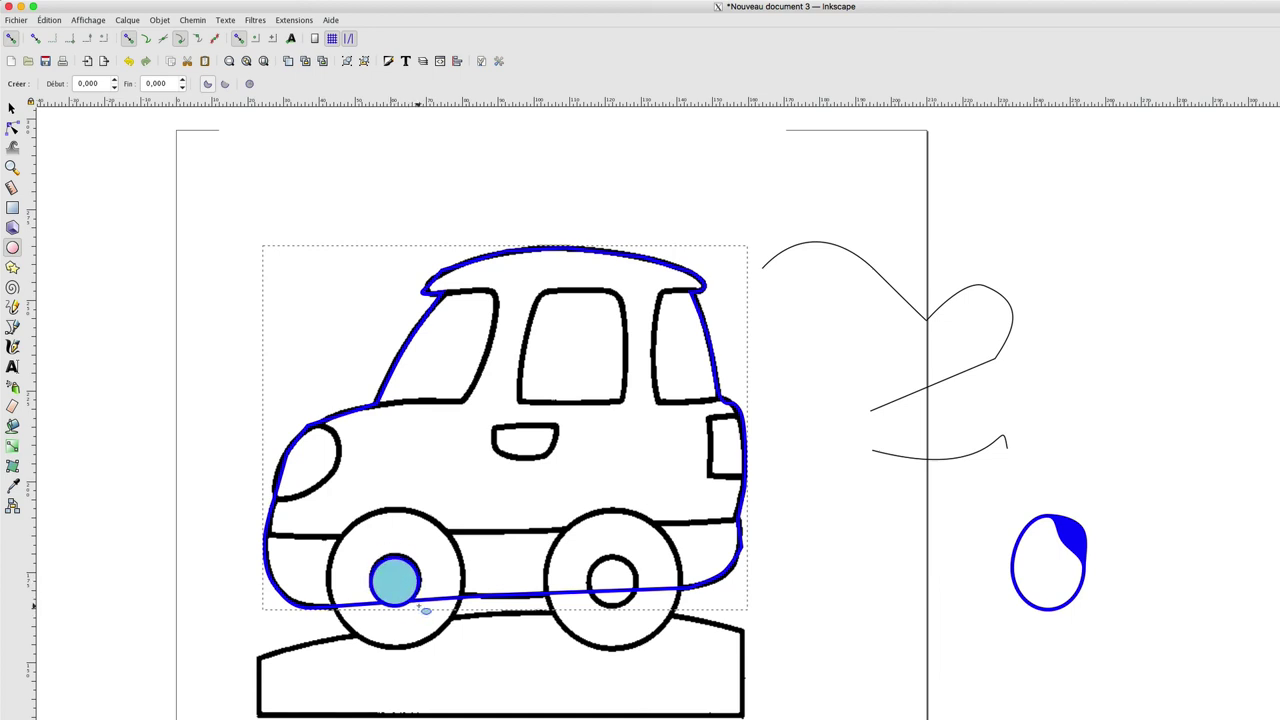
Step: Give the hub circle a near-black 030303ff fill and no stroke
{"action": "key", "text": "ctrl+shift+f"}
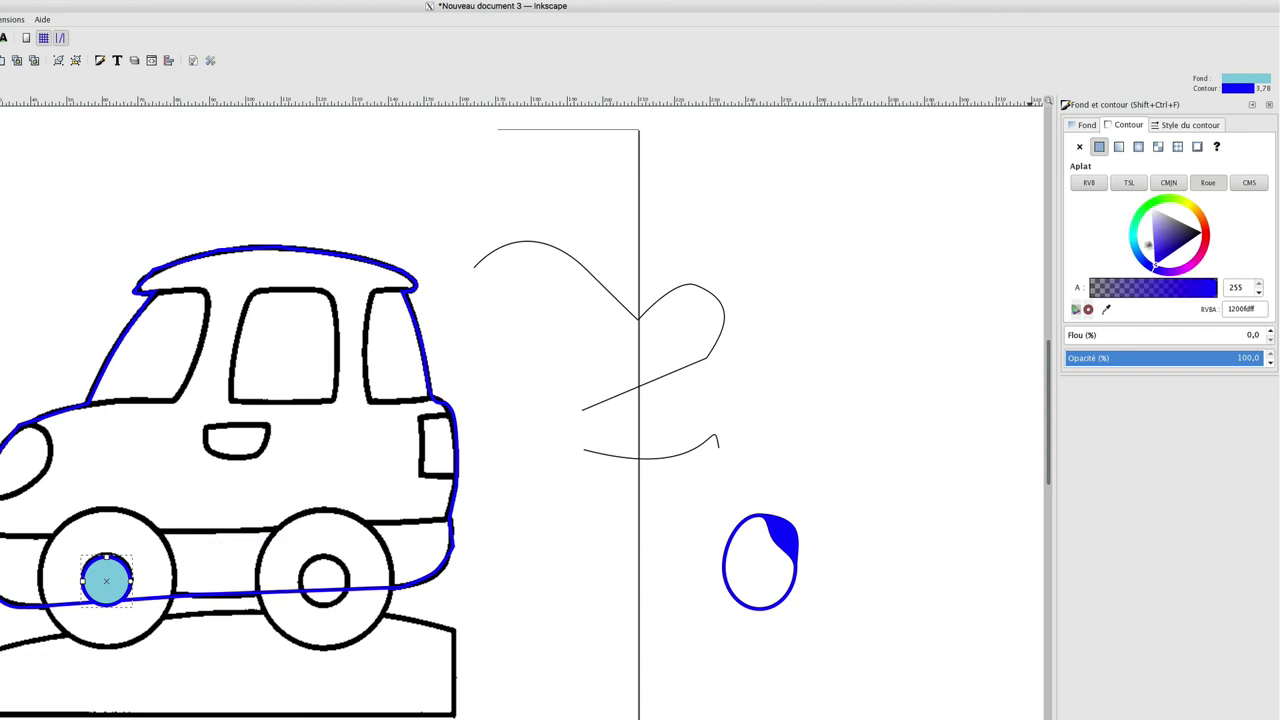
{"action": "left_click", "coordinate": [1086, 124]}
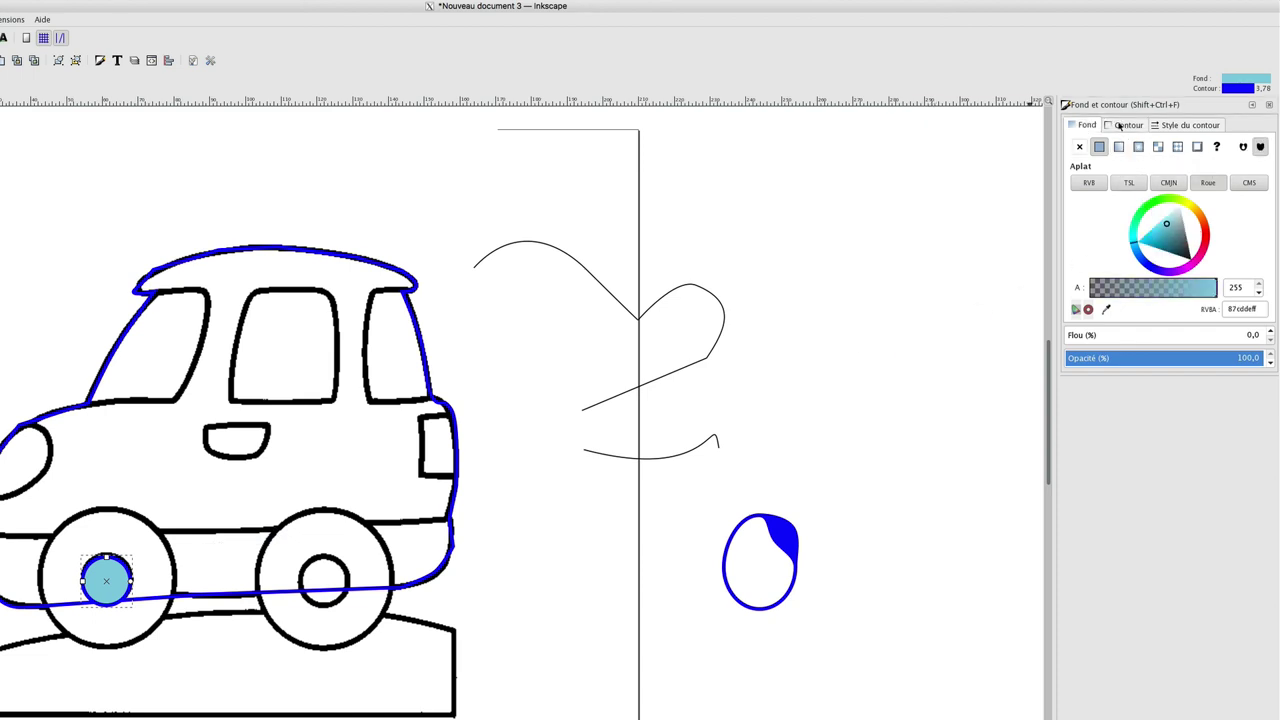
{"action": "left_click_drag", "start_coordinate": [1172, 231], "coordinate": [1193, 260]}
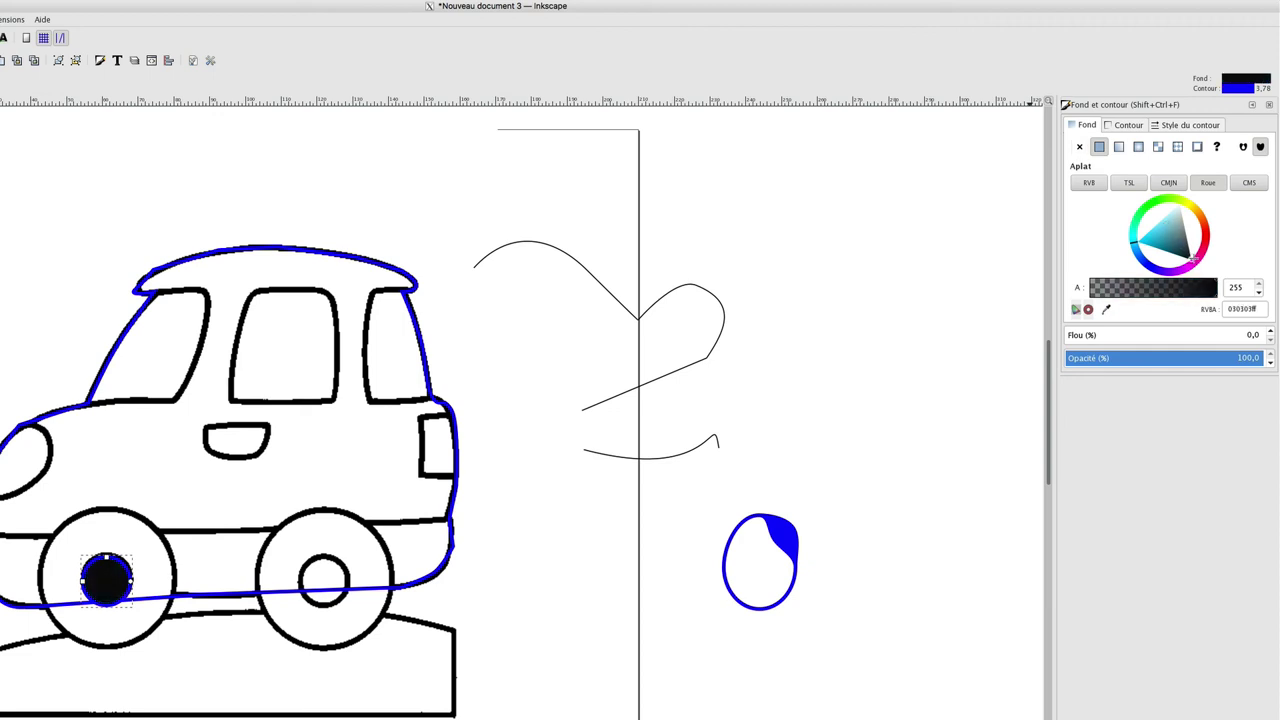
{"action": "left_click", "coordinate": [1111, 125]}
{"action": "left_click", "coordinate": [1079, 146]}
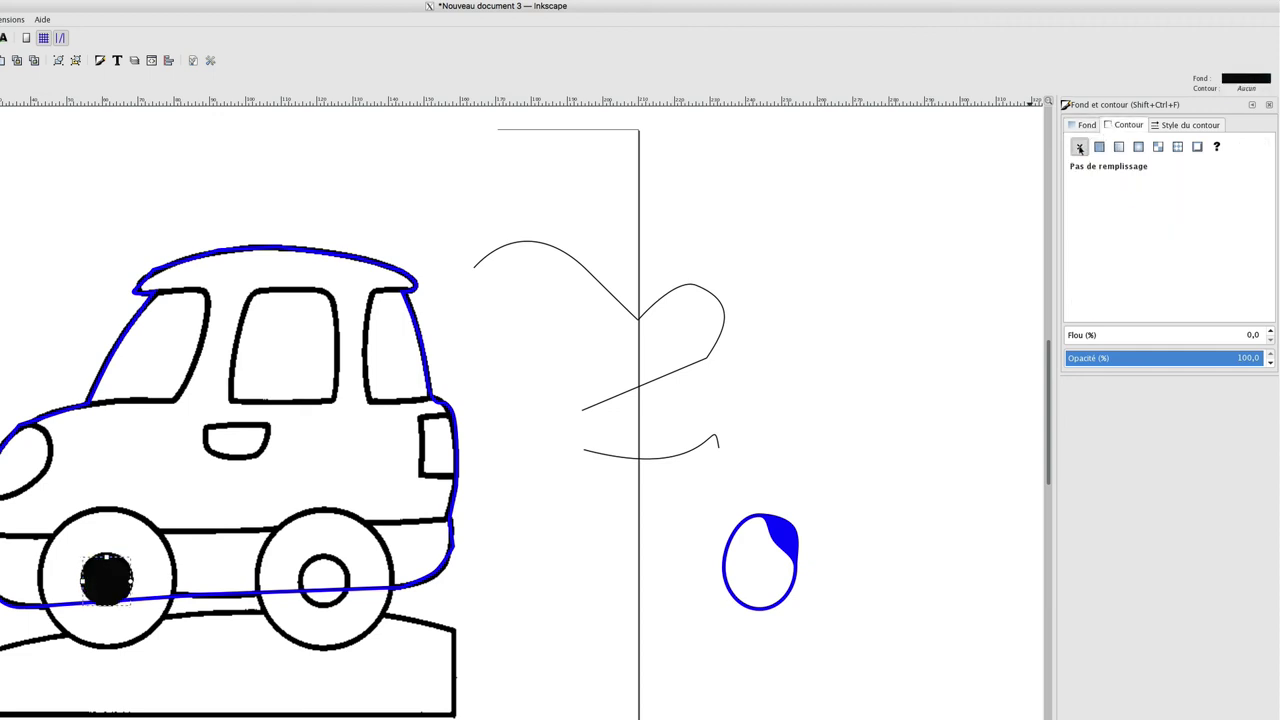
{"action": "left_click", "coordinate": [1086, 126]}
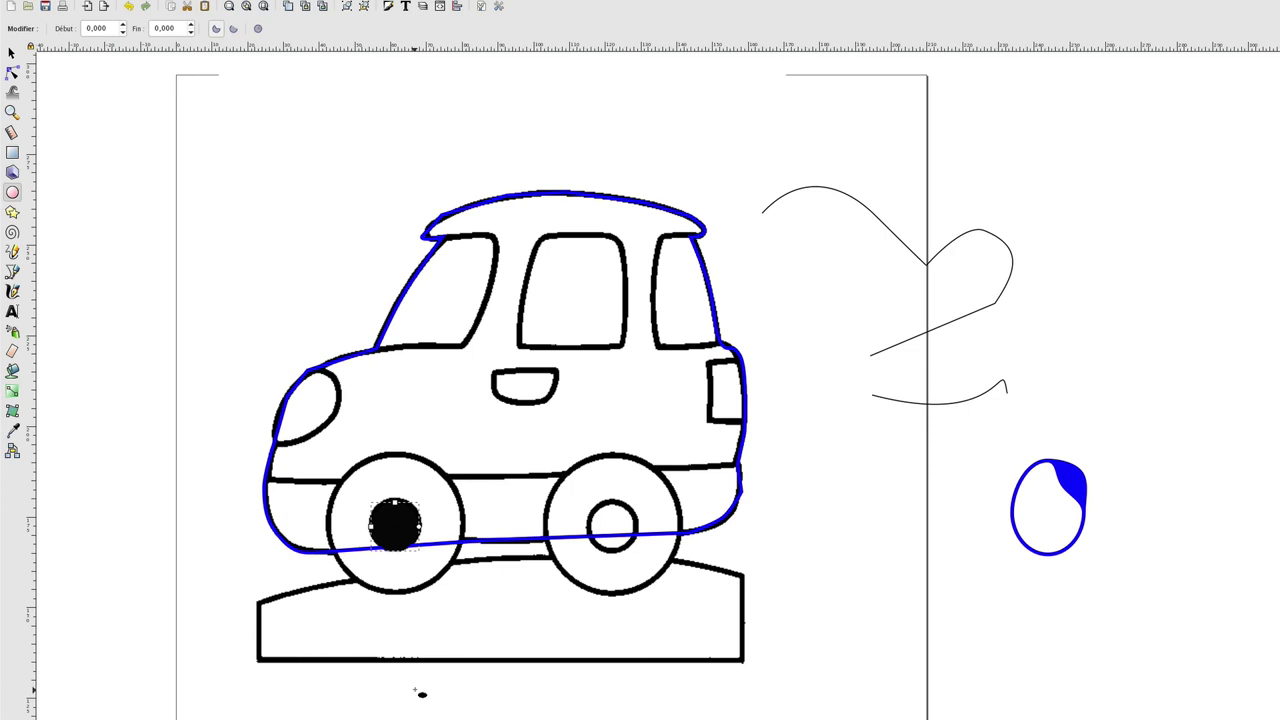
Step: Draw a large circle covering the entire front wheel, checking it in outline view
{"action": "key", "text": "s"}
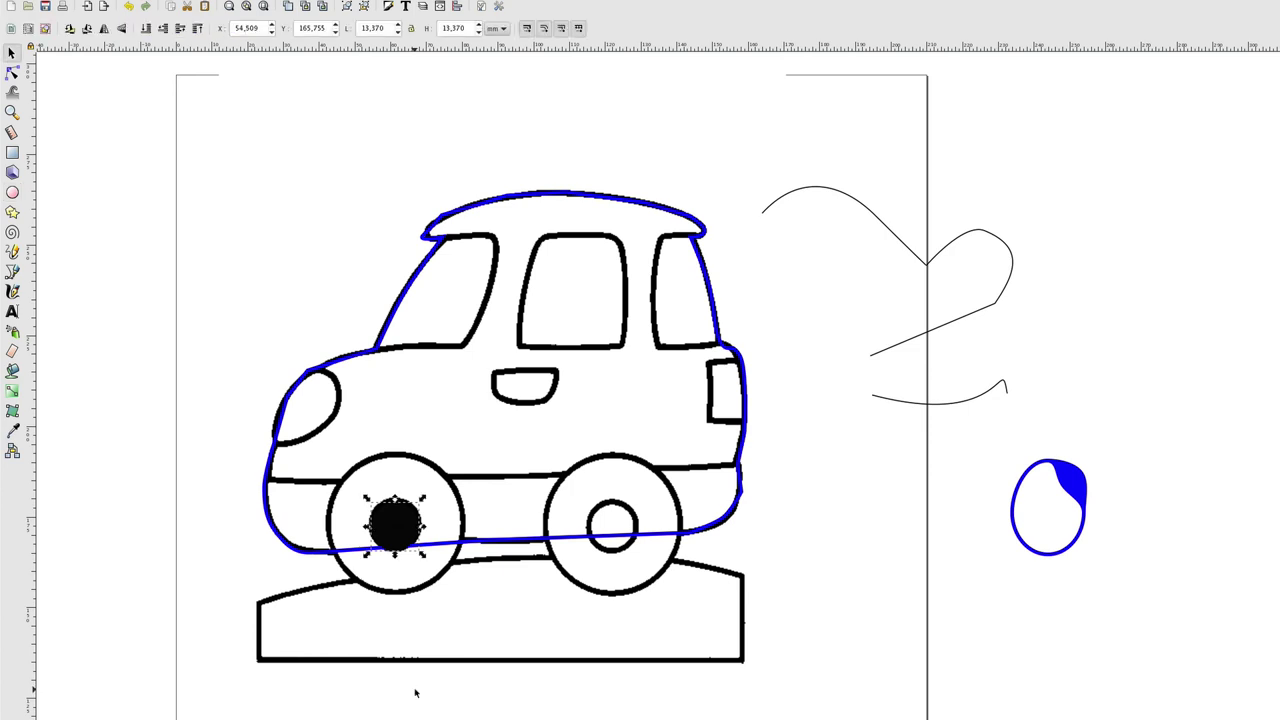
{"action": "left_click", "coordinate": [425, 692]}
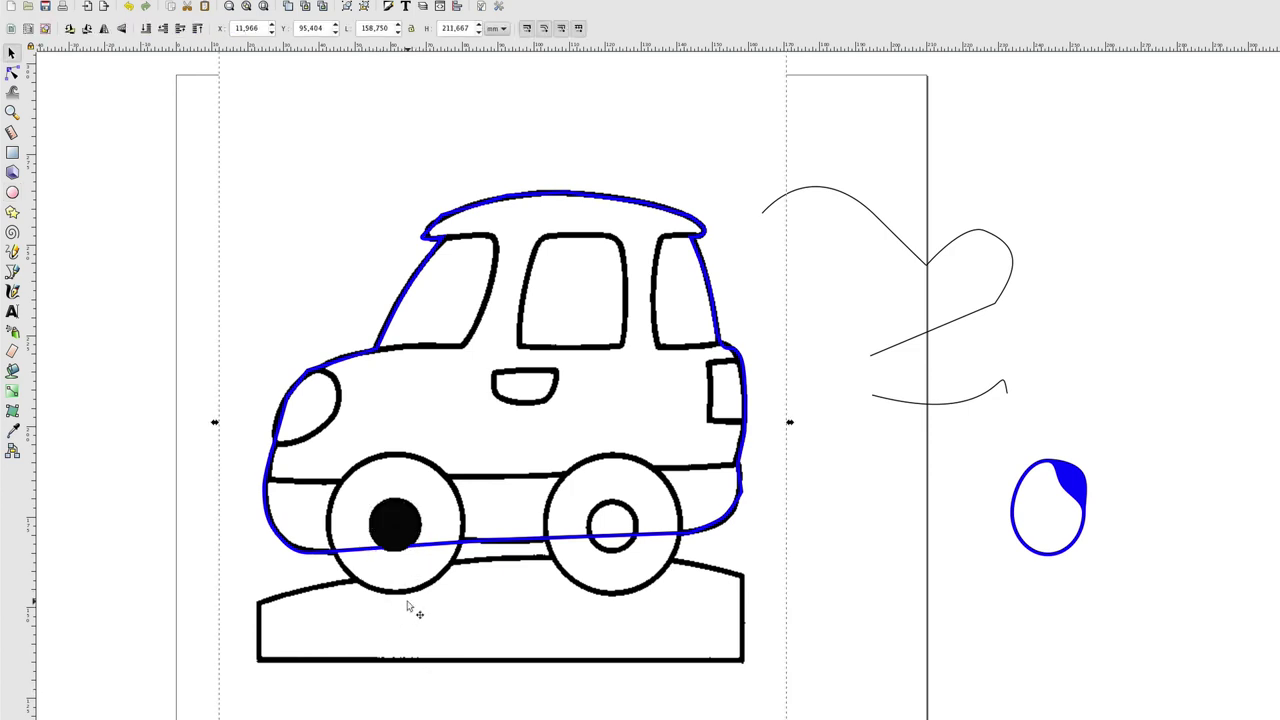
{"action": "key", "text": "e"}
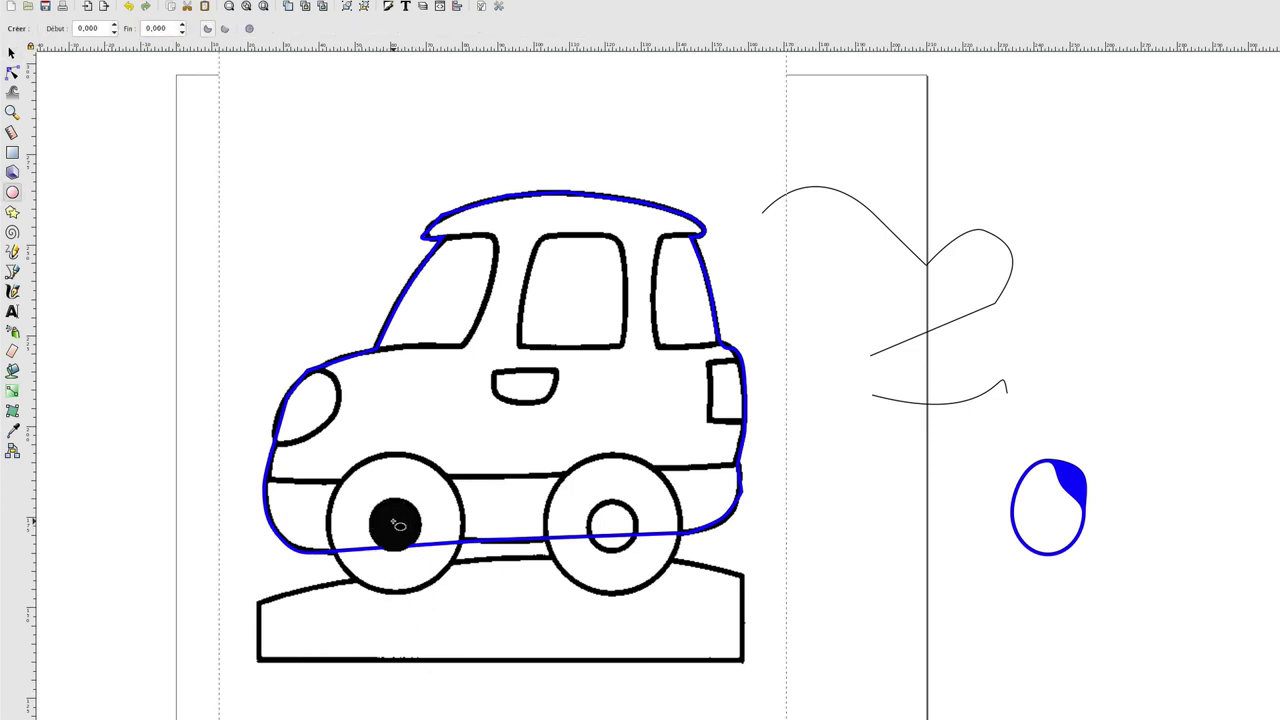
{"action": "left_click_drag", "start_coordinate": [398, 526], "coordinate": [452, 580]}
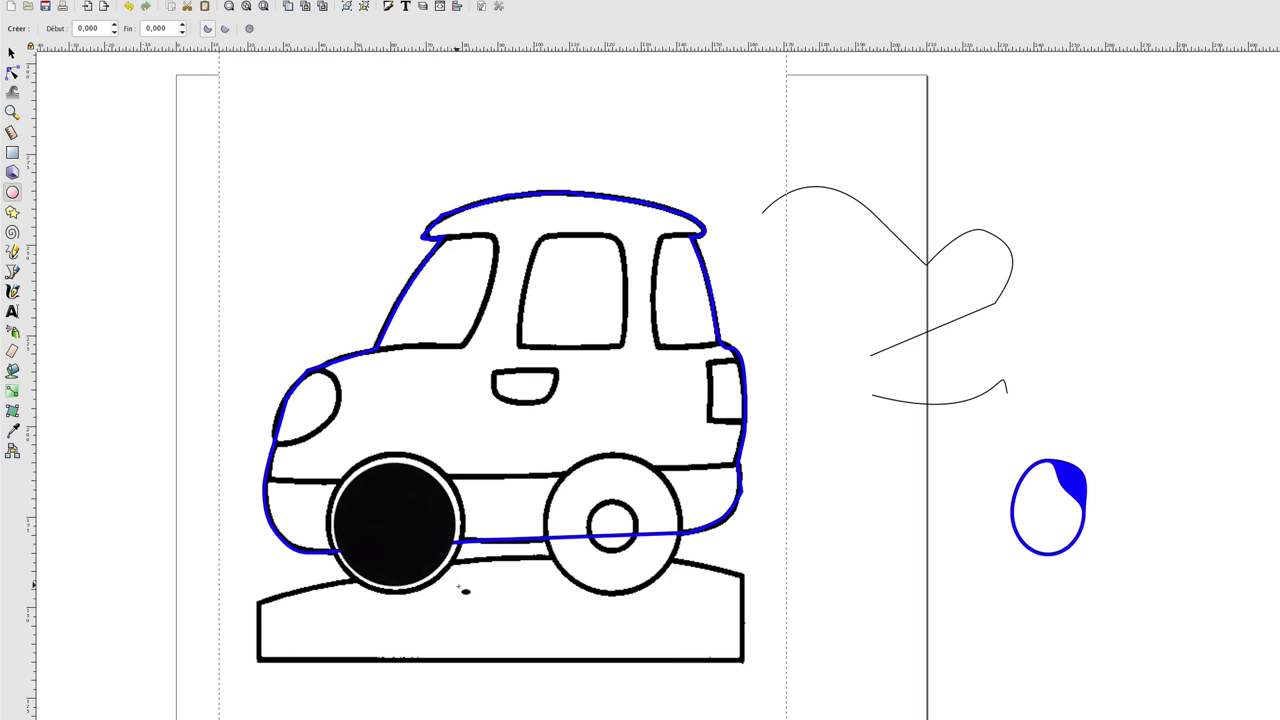
{"action": "left_click_drag", "start_coordinate": [452, 580], "coordinate": [468, 594]}
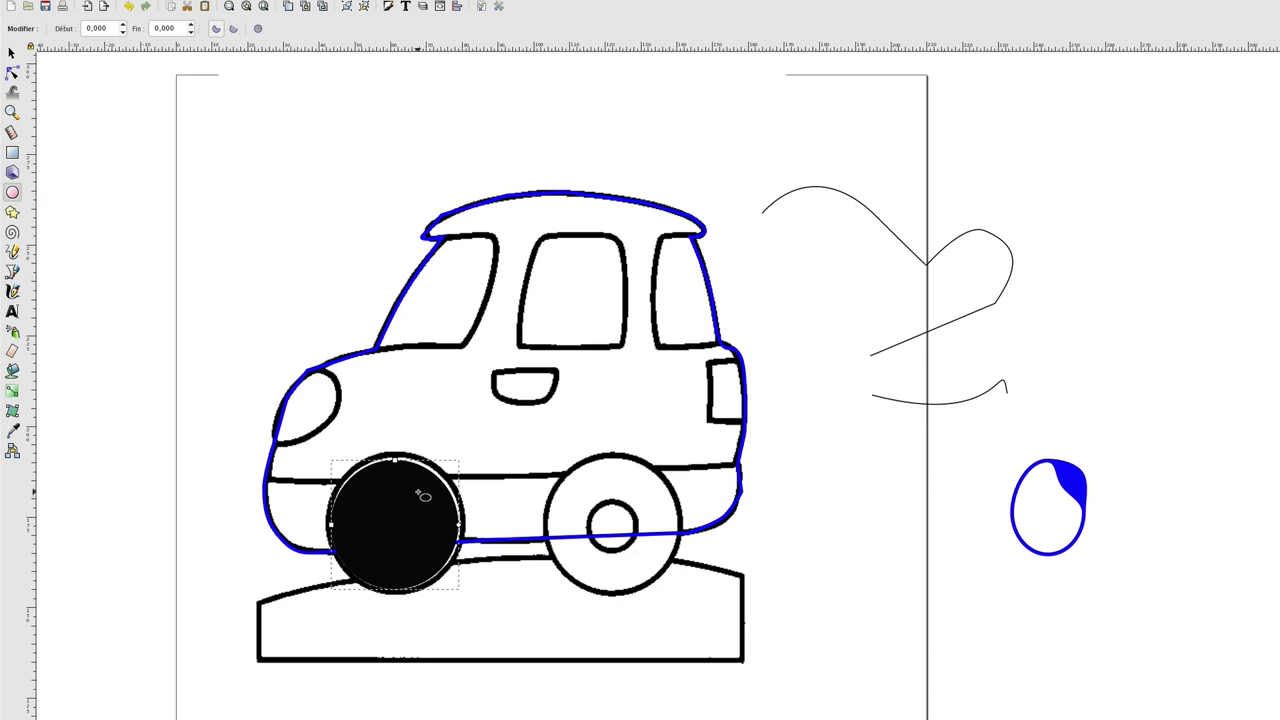
{"action": "key", "text": "ctrl+KP_5"}
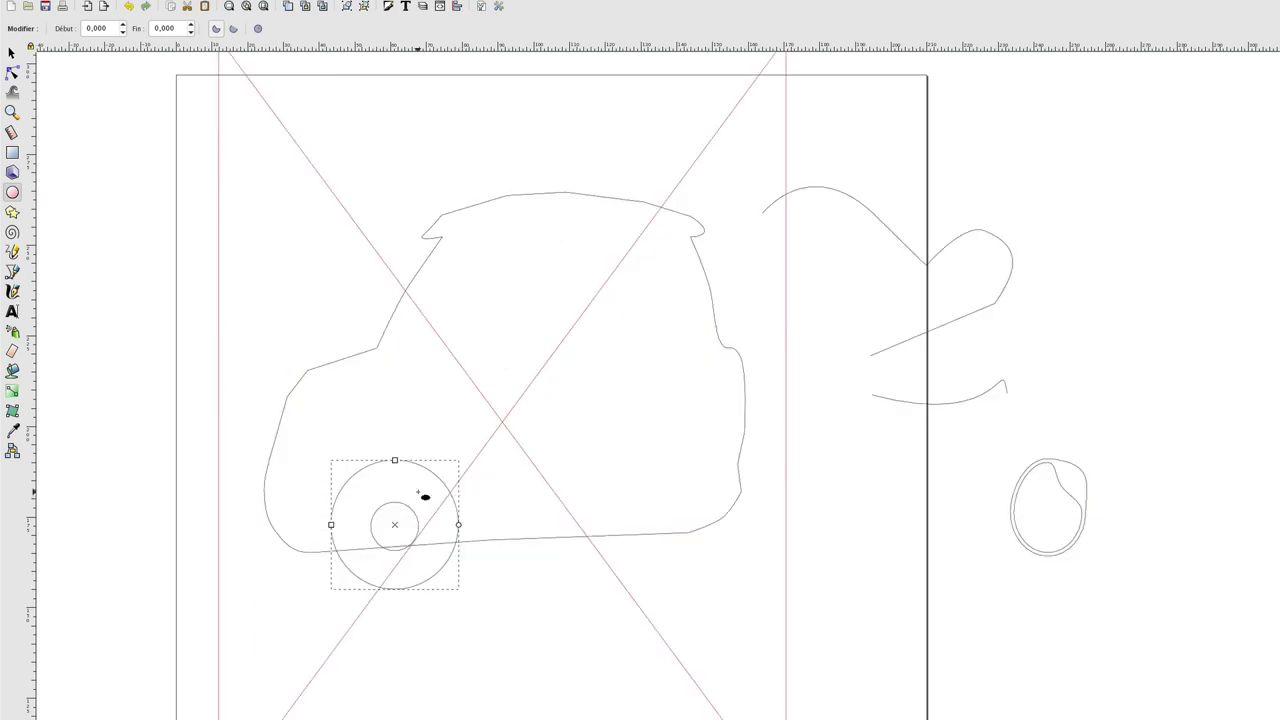
{"action": "key", "text": "ctrl+KP_5"}
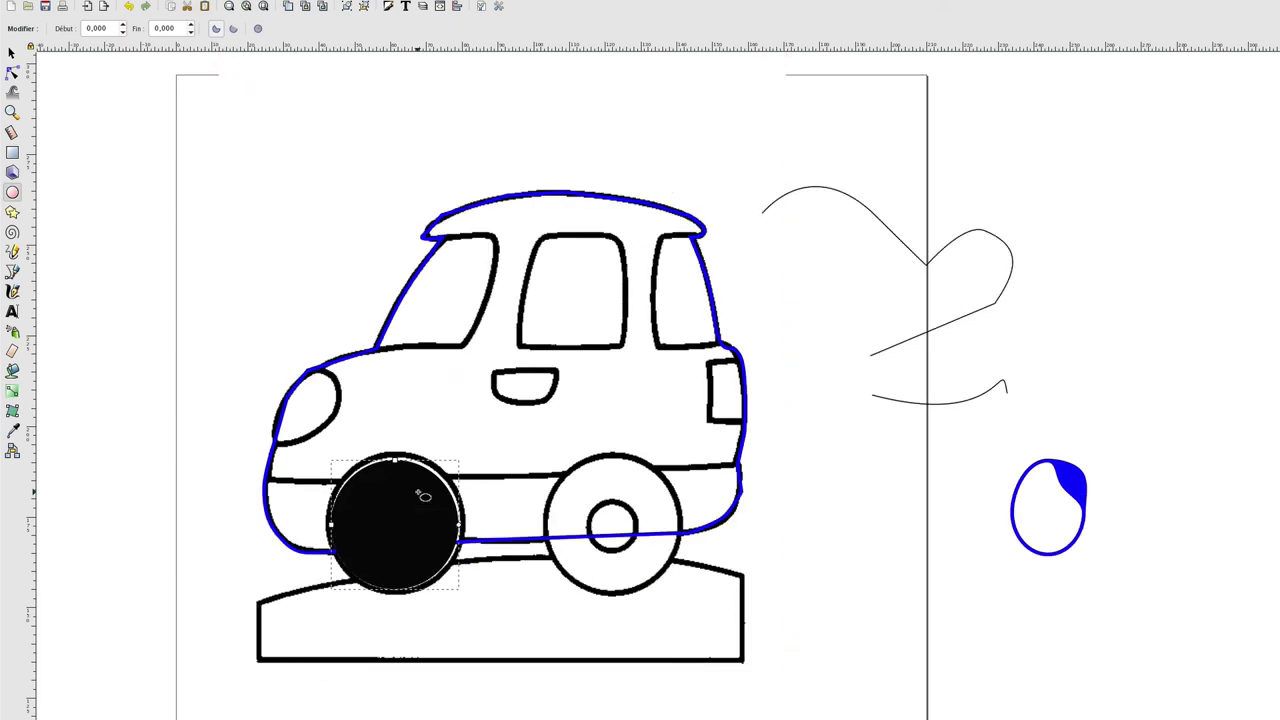
{"action": "key", "text": "ctrl+shift+f"}
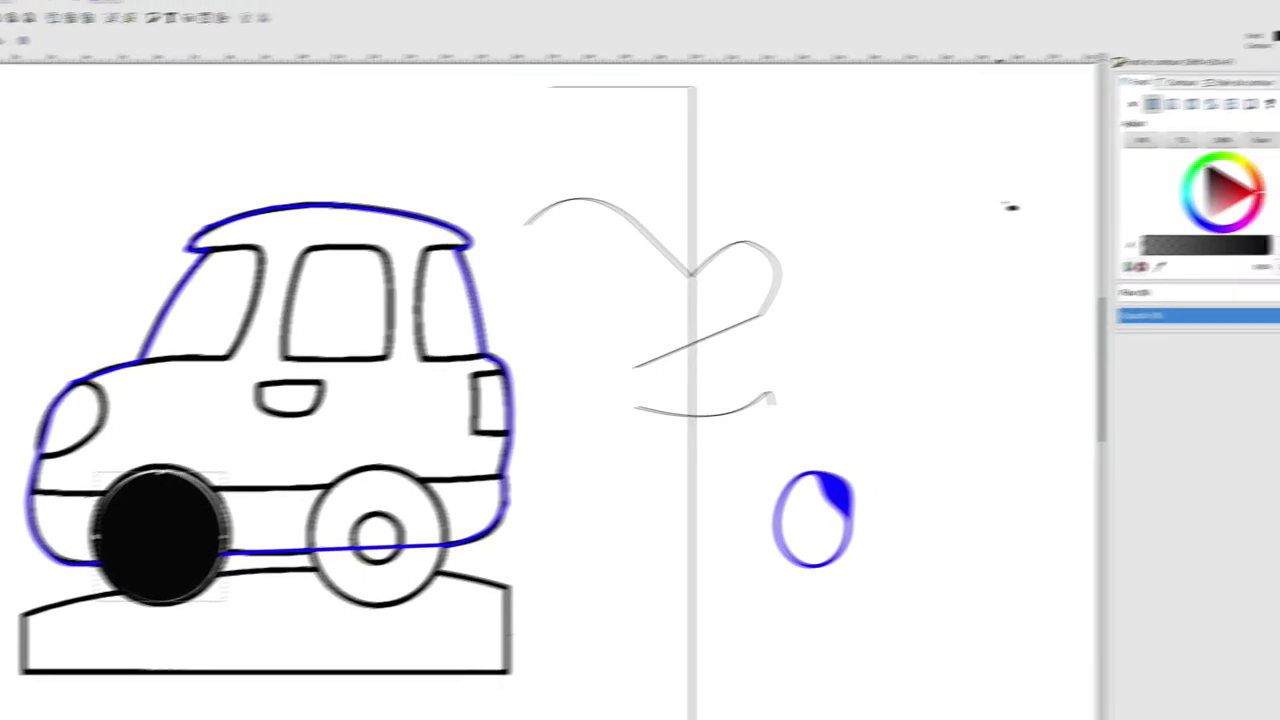
Step: Fill the big wheel circle red and raise the small black hub circle to the top
{"action": "left_click", "coordinate": [1203, 197]}
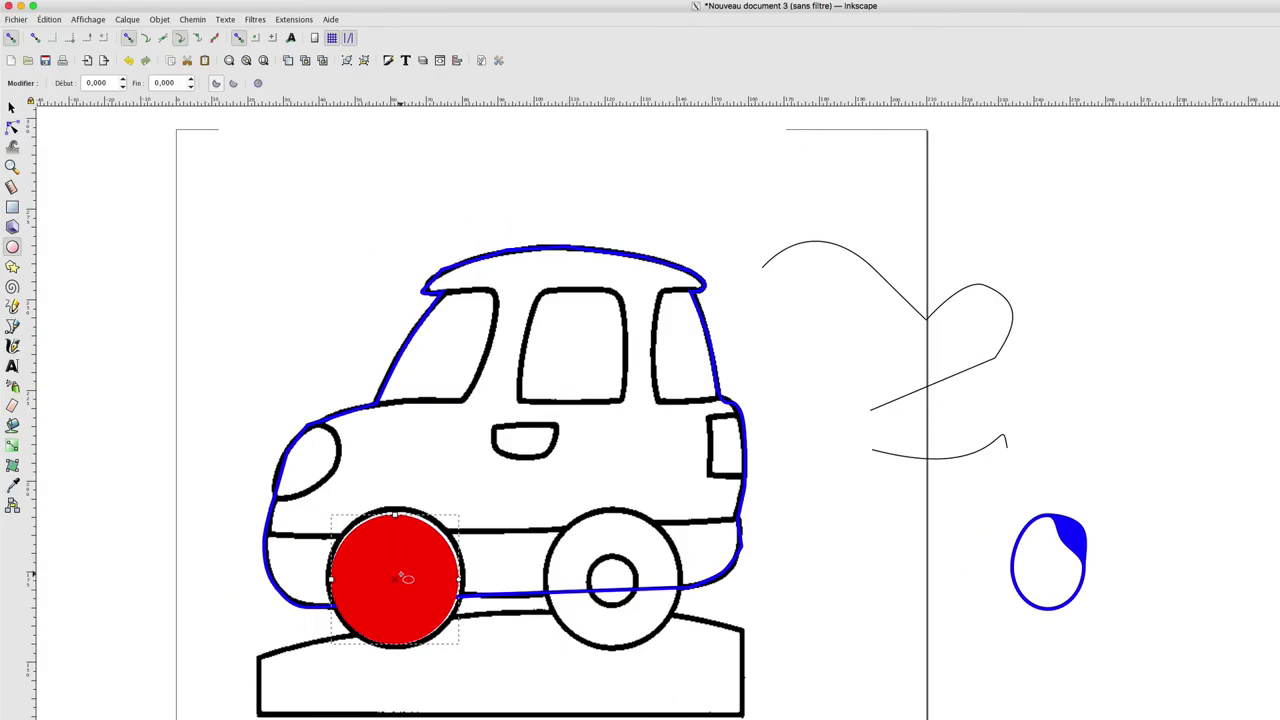
{"action": "key", "text": "ctrl+KP_5"}
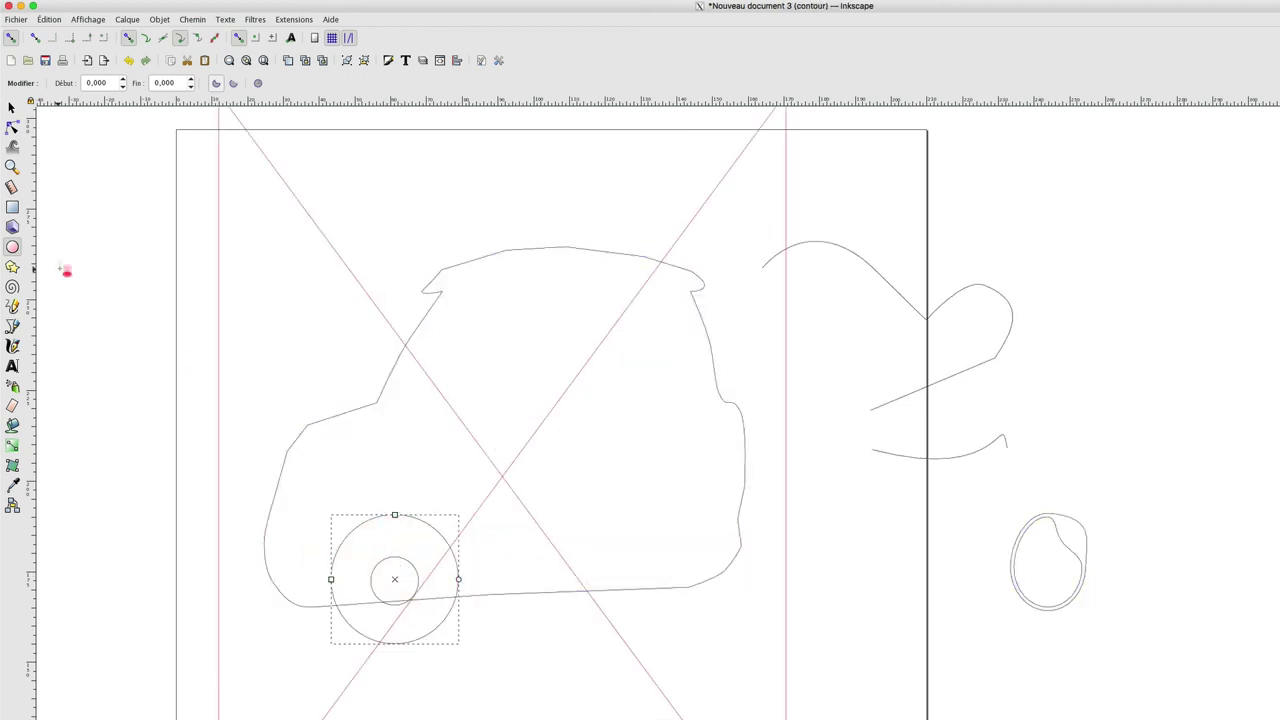
{"action": "left_click", "coordinate": [11, 107]}
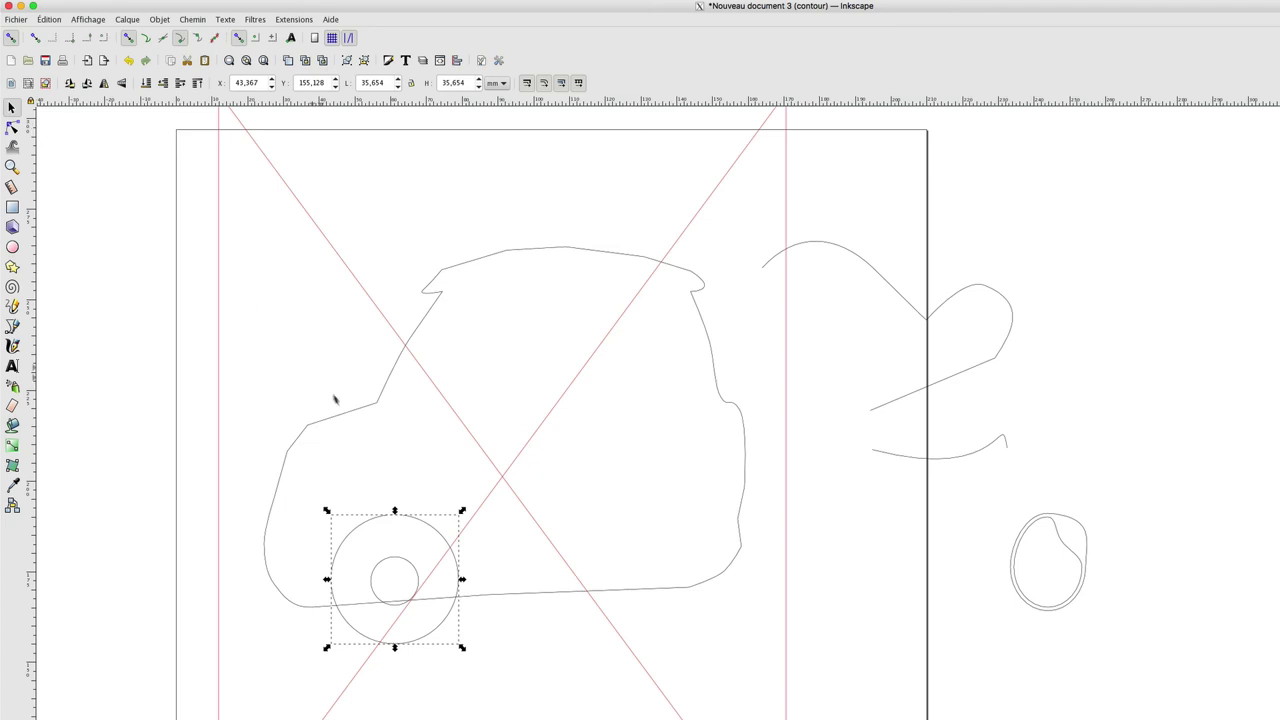
{"action": "left_click", "coordinate": [410, 563]}
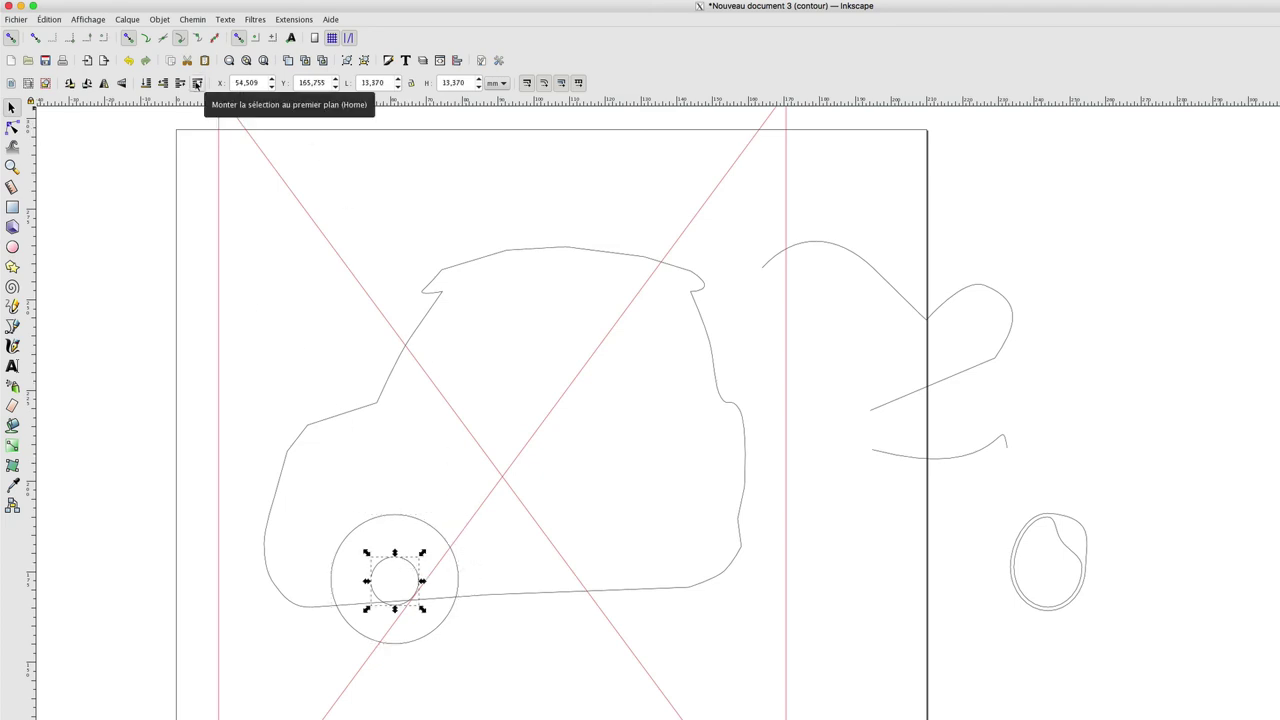
{"action": "left_click", "coordinate": [196, 83]}
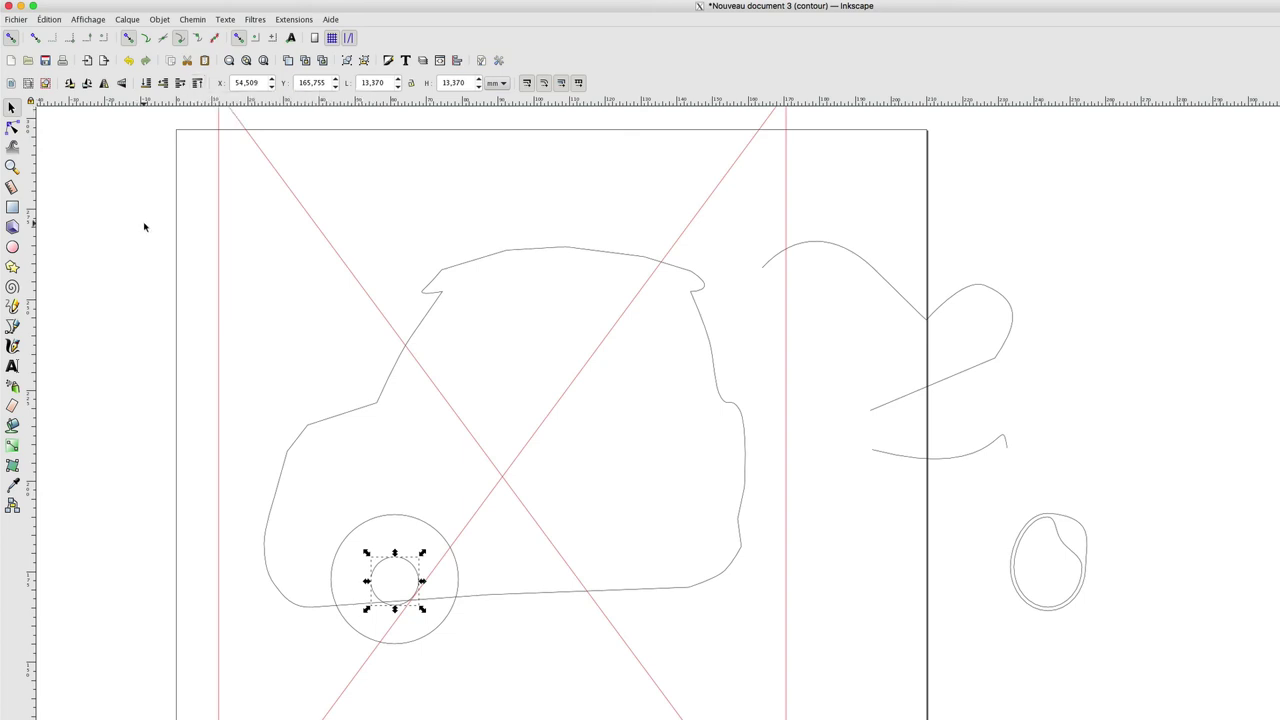
{"action": "key", "text": "ctrl+KP_5"}
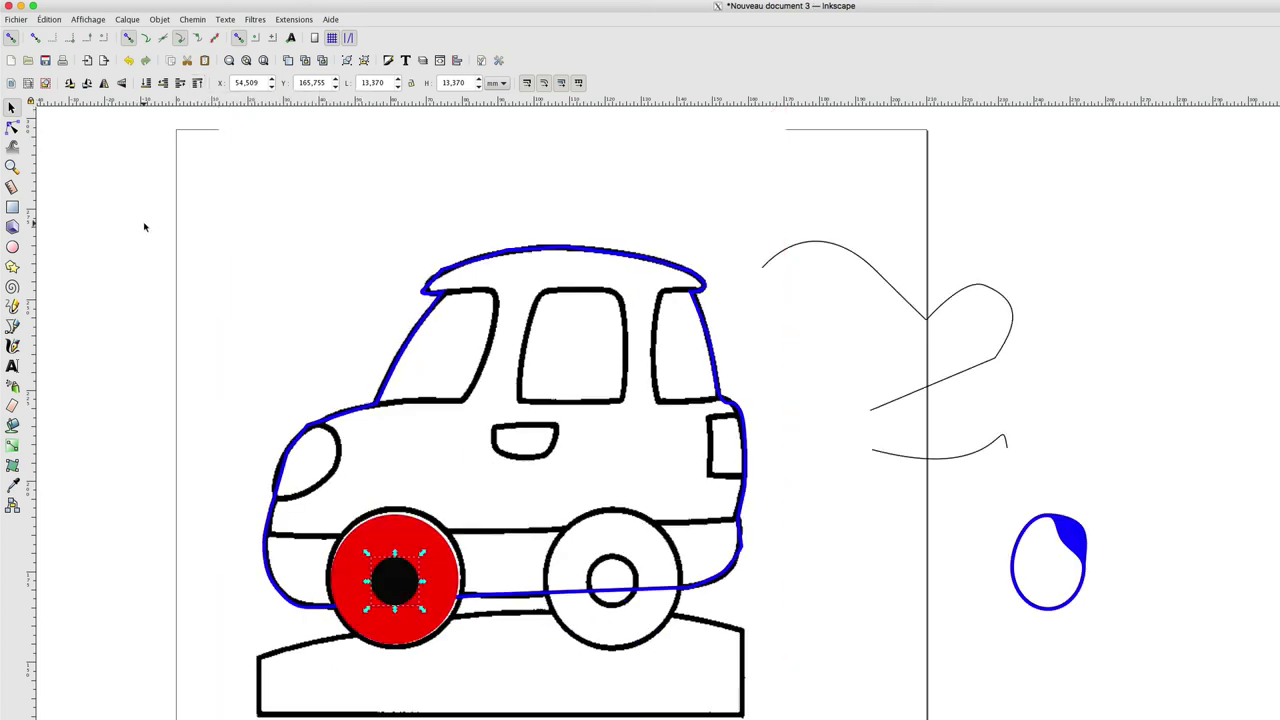
{"action": "key", "text": "shift+Tab"}
Step: Duplicate the red wheel and its hub, and move the copy onto the rear wheel
{"action": "left_click", "coordinate": [400, 522]}
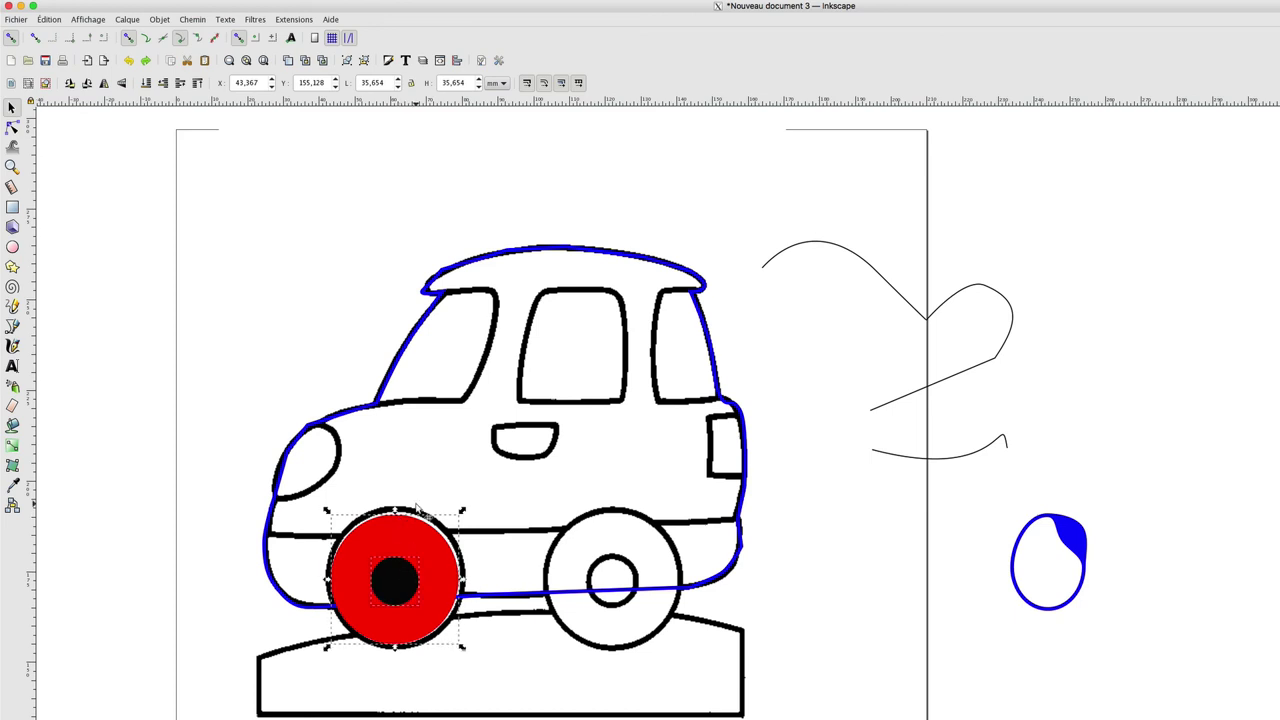
{"action": "key", "text": "ctrl+d"}
{"action": "left_click_drag", "start_coordinate": [440, 538], "coordinate": [626, 532]}
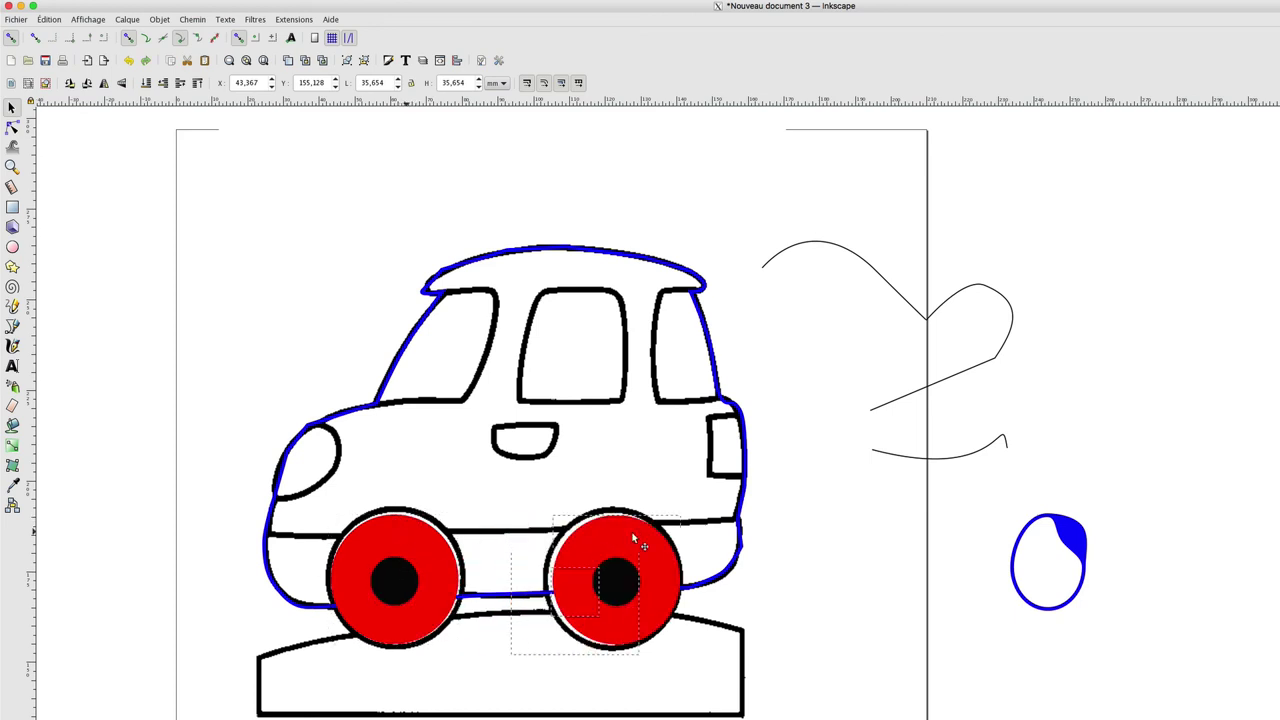
{"action": "left_click", "coordinate": [814, 550]}
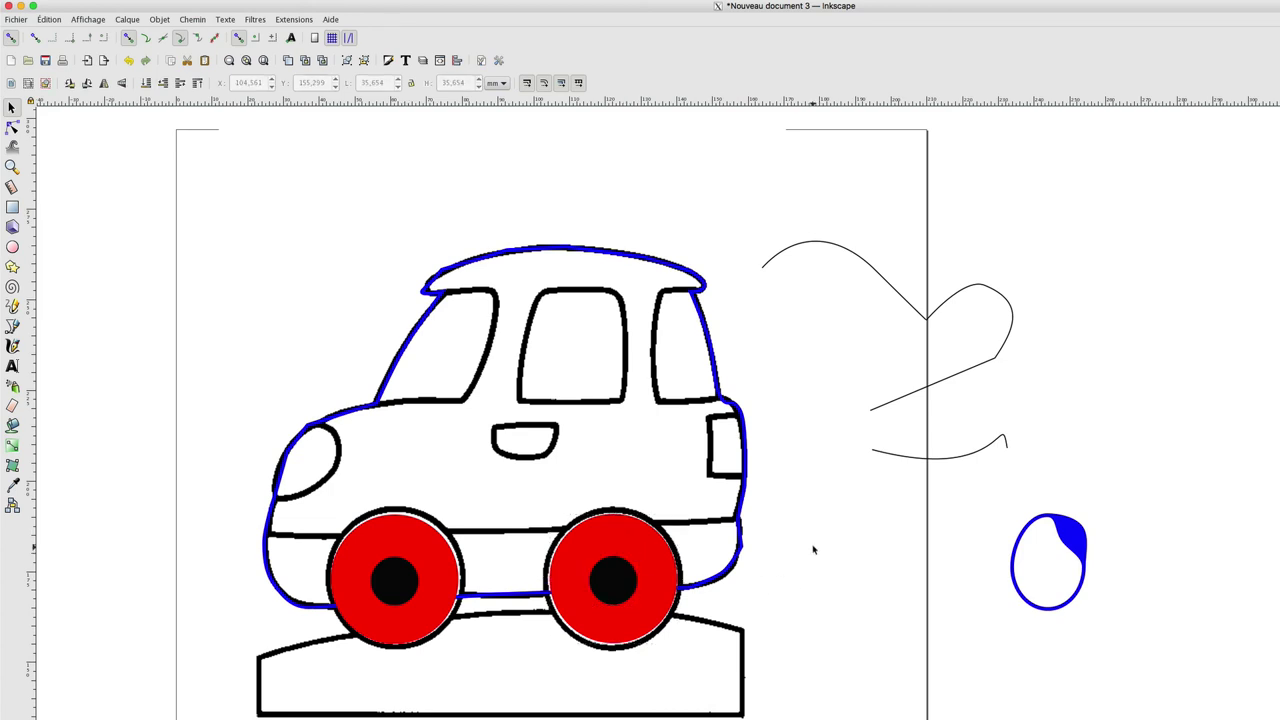